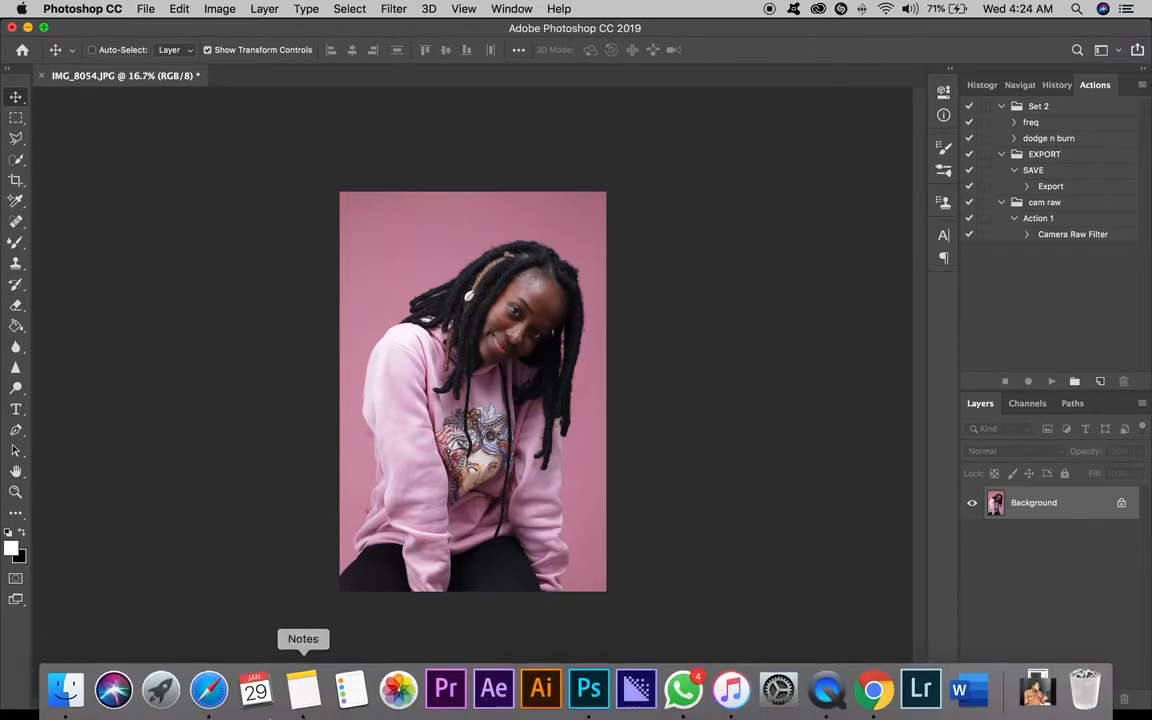
Open IMG_8077.JPG from the 26th folder in Photoshop.
click(57, 689)
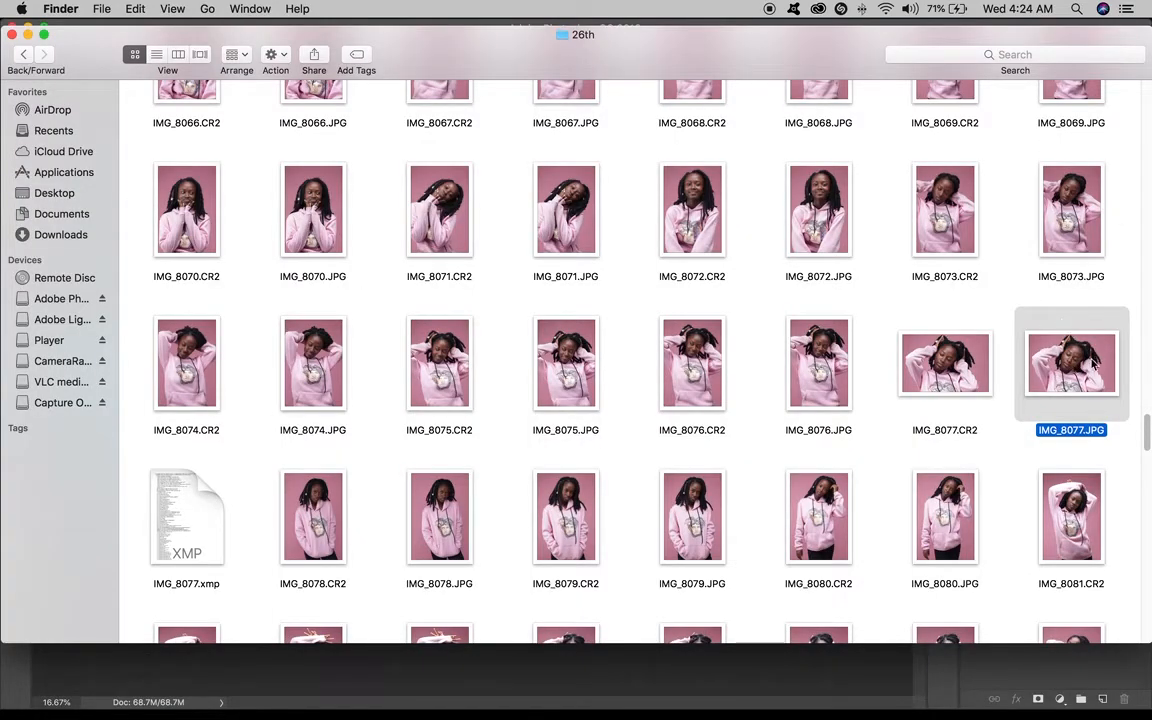
drag(1094, 365, 589, 690)
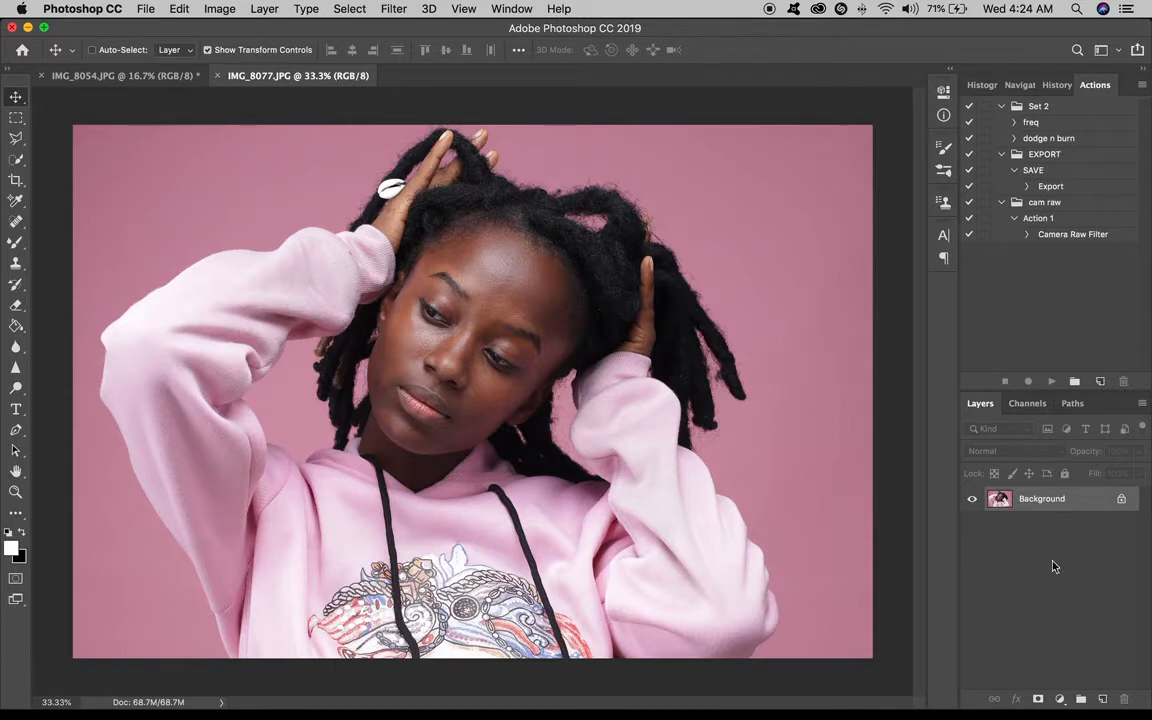
drag(560, 298, 694, 263)
key(Escape)
drag(445, 291, 620, 272)
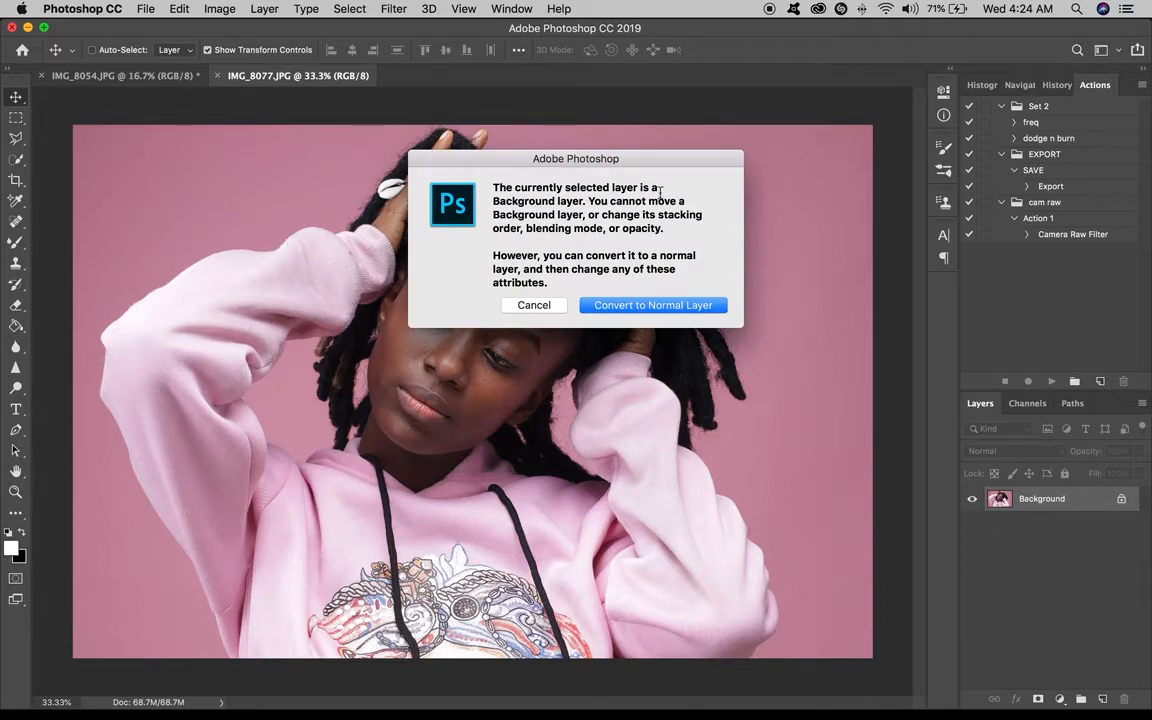
click(654, 305)
drag(558, 365, 590, 378)
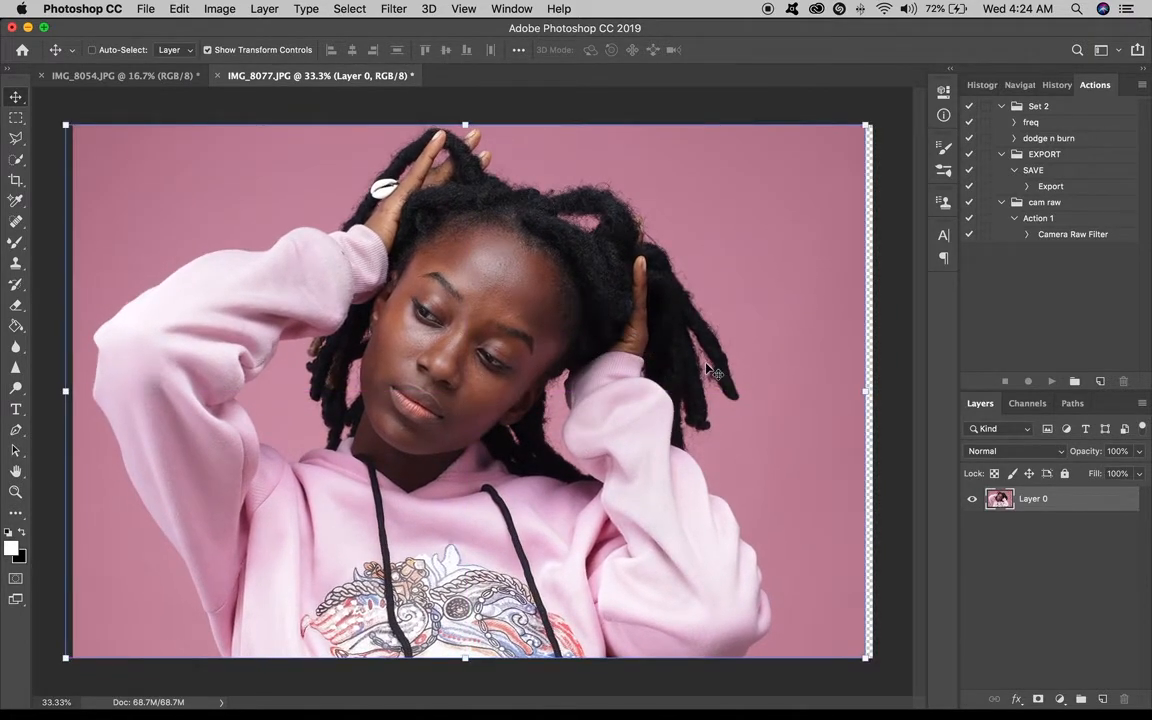
key(super+z)
key(super+z)
key(super+z)
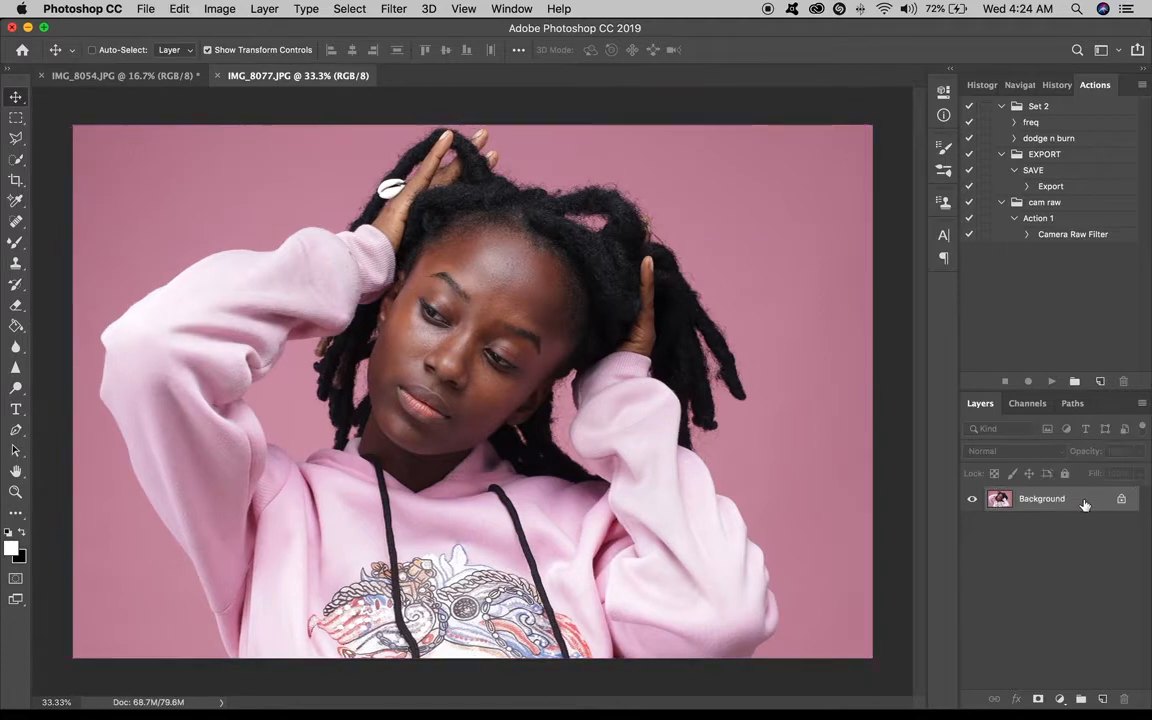
Duplicate the background layer.
key(super+j)
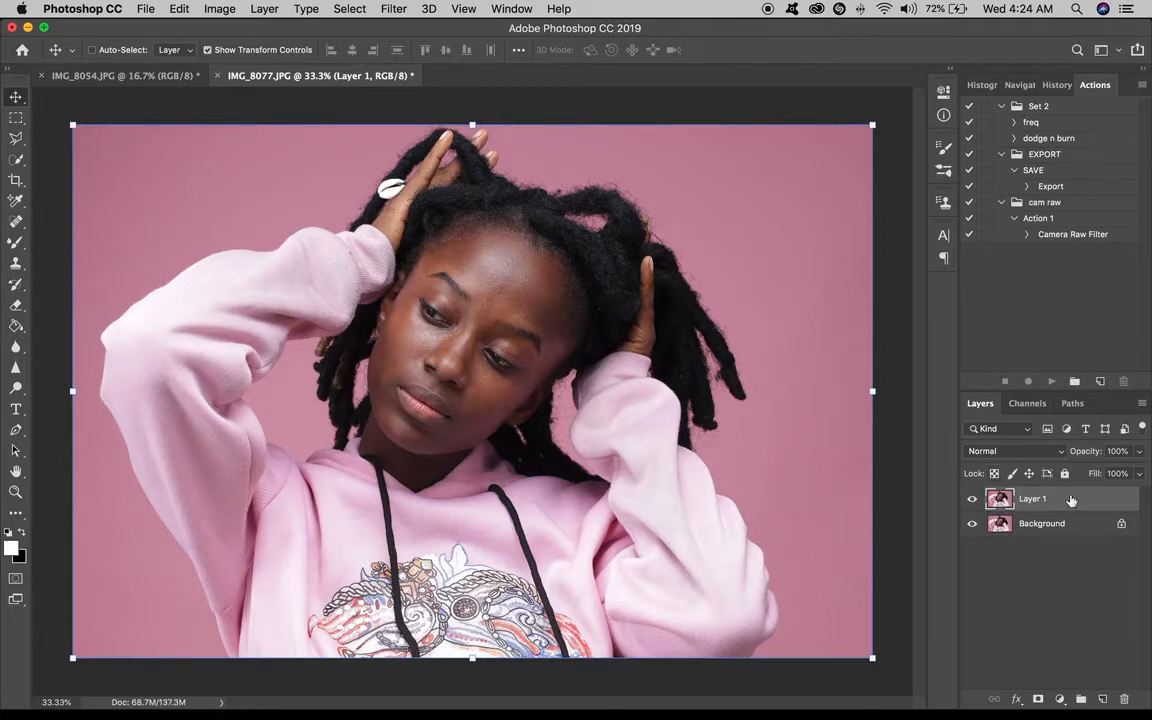
Try scaling and repositioning the duplicate layer with free transform, then cancel the transform.
mouse_move(740, 388)
mouse_down()
mouse_move(732, 415)
mouse_move(628, 391)
mouse_move(730, 390)
mouse_move(686, 410)
mouse_move(740, 395)
mouse_up()
drag(853, 194, 844, 234)
drag(856, 172, 856, 183)
drag(872, 126, 621, 330)
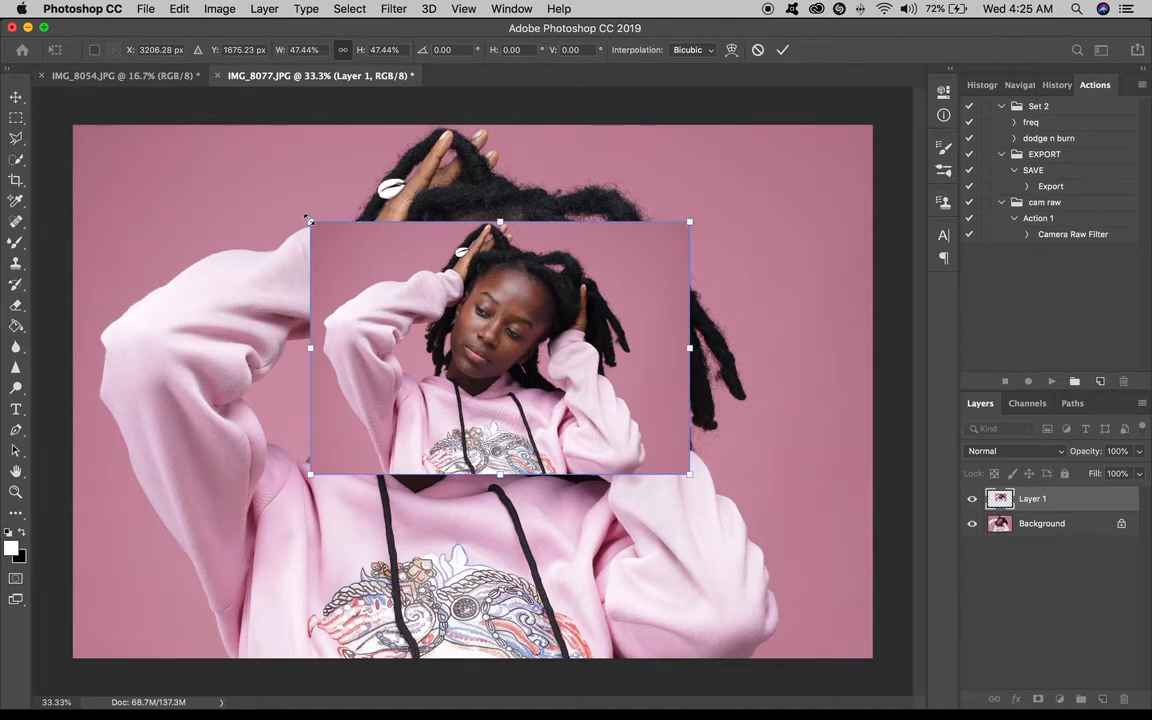
drag(308, 219, 249, 180)
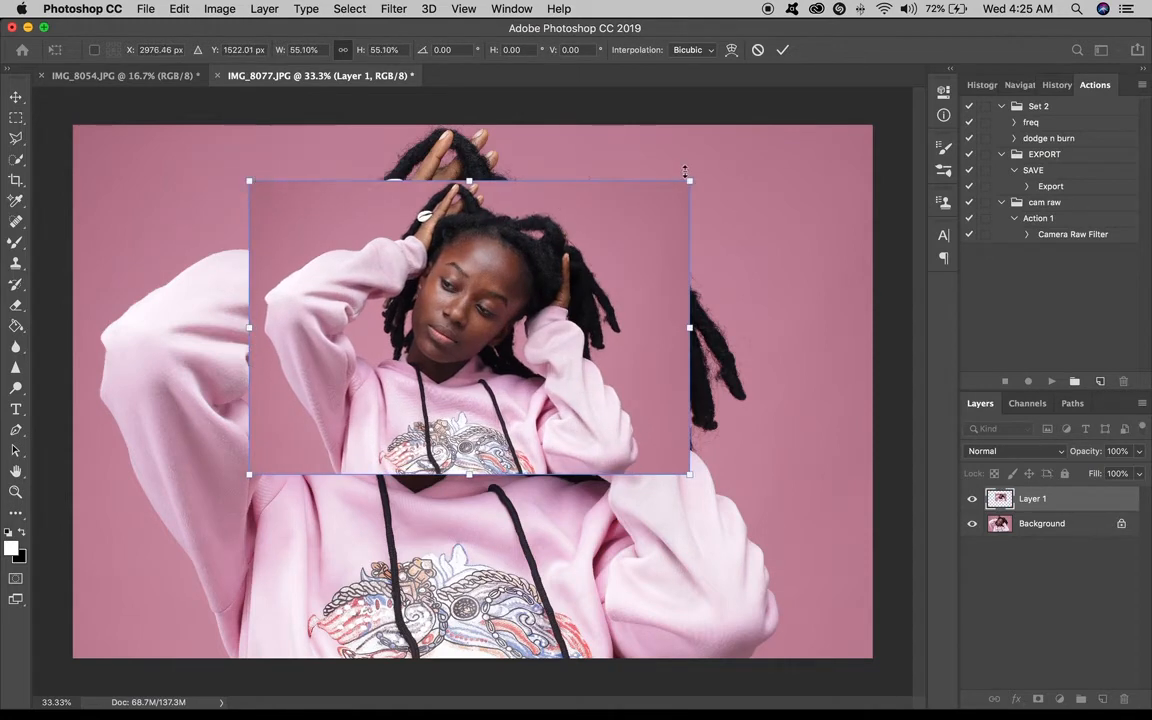
drag(685, 173, 711, 166)
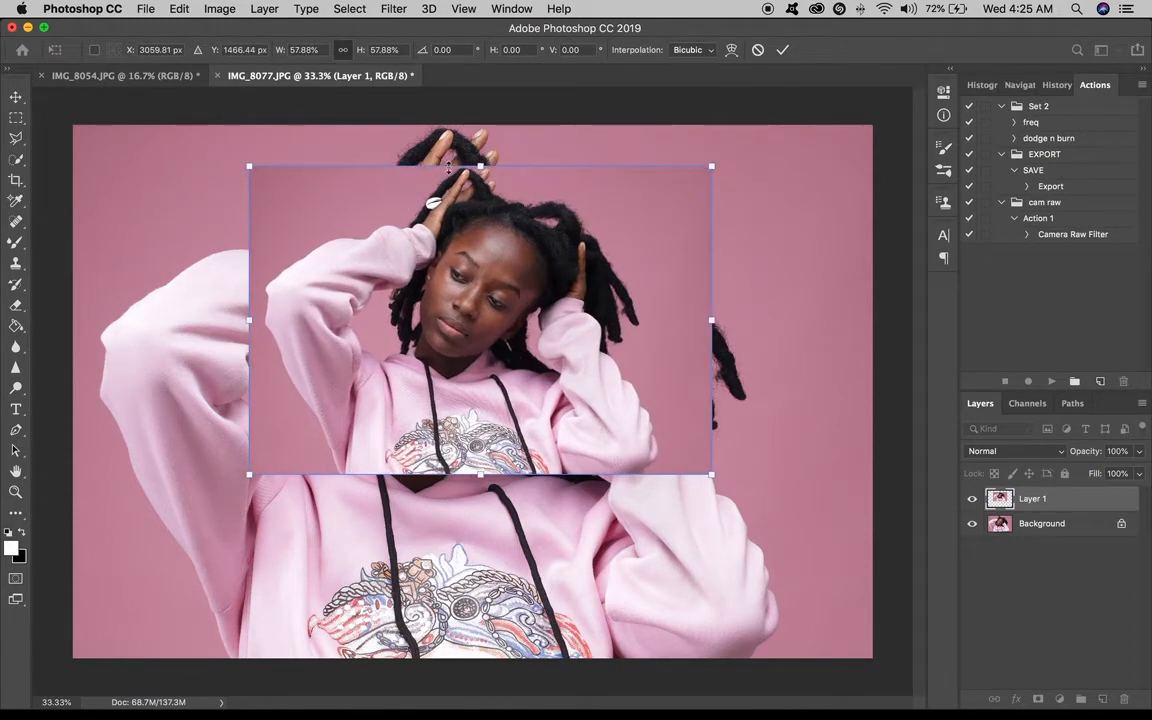
drag(481, 167, 480, 203)
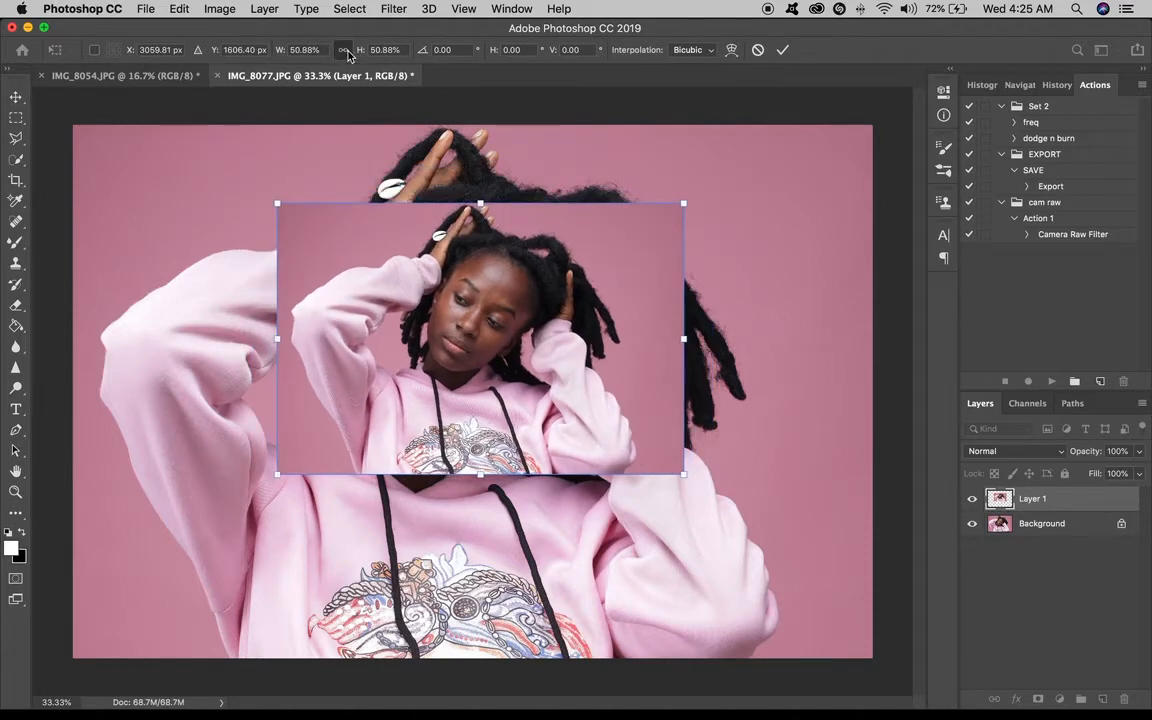
click(344, 50)
mouse_move(684, 202)
mouse_down()
mouse_move(748, 157)
mouse_move(602, 249)
mouse_move(596, 263)
mouse_move(725, 175)
mouse_move(592, 270)
mouse_move(708, 187)
mouse_move(566, 267)
mouse_move(753, 159)
mouse_move(682, 208)
mouse_up()
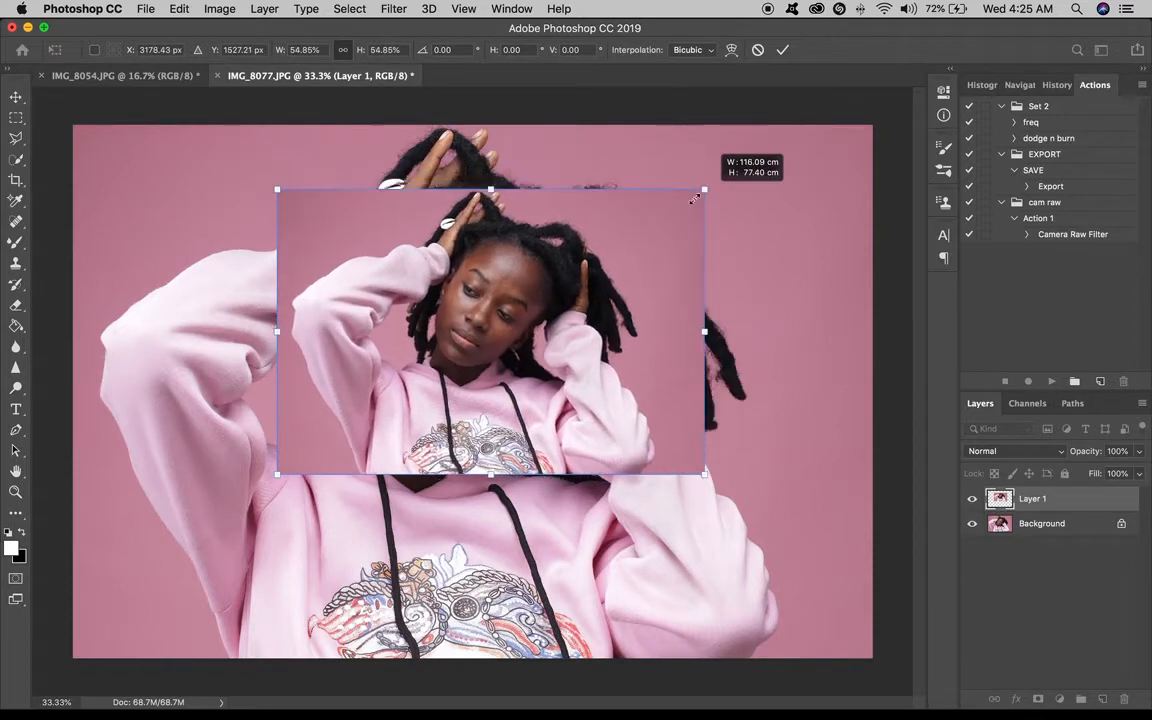
drag(465, 305, 409, 300)
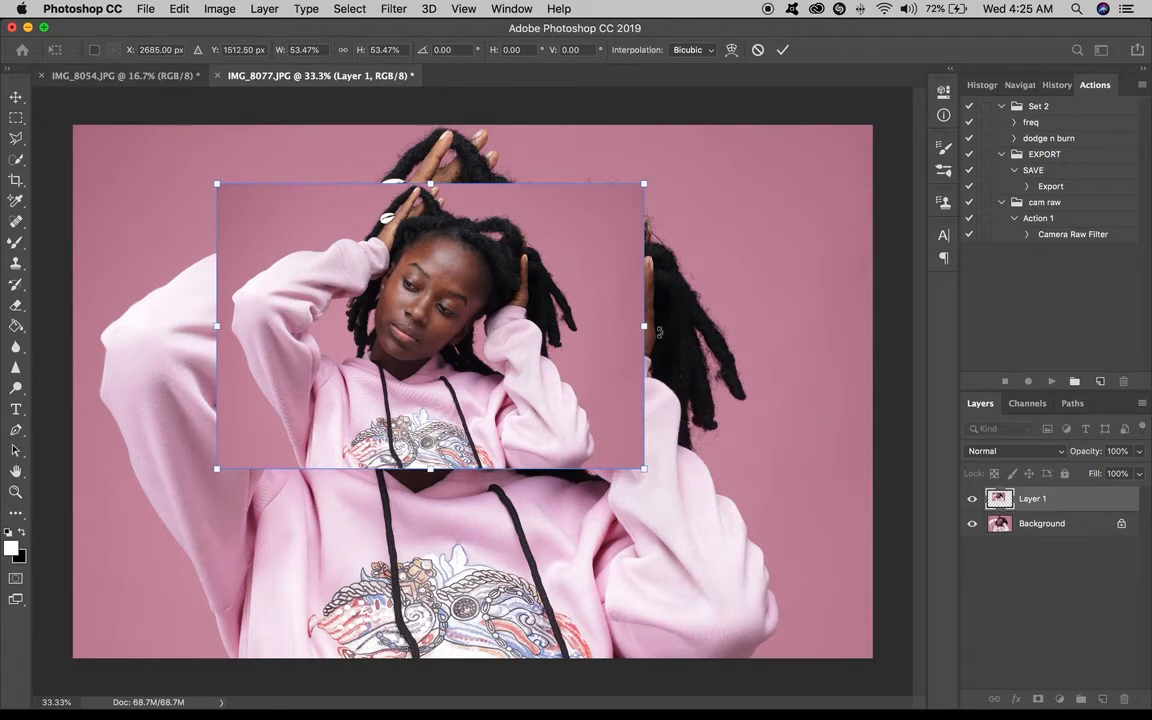
drag(643, 326, 427, 316)
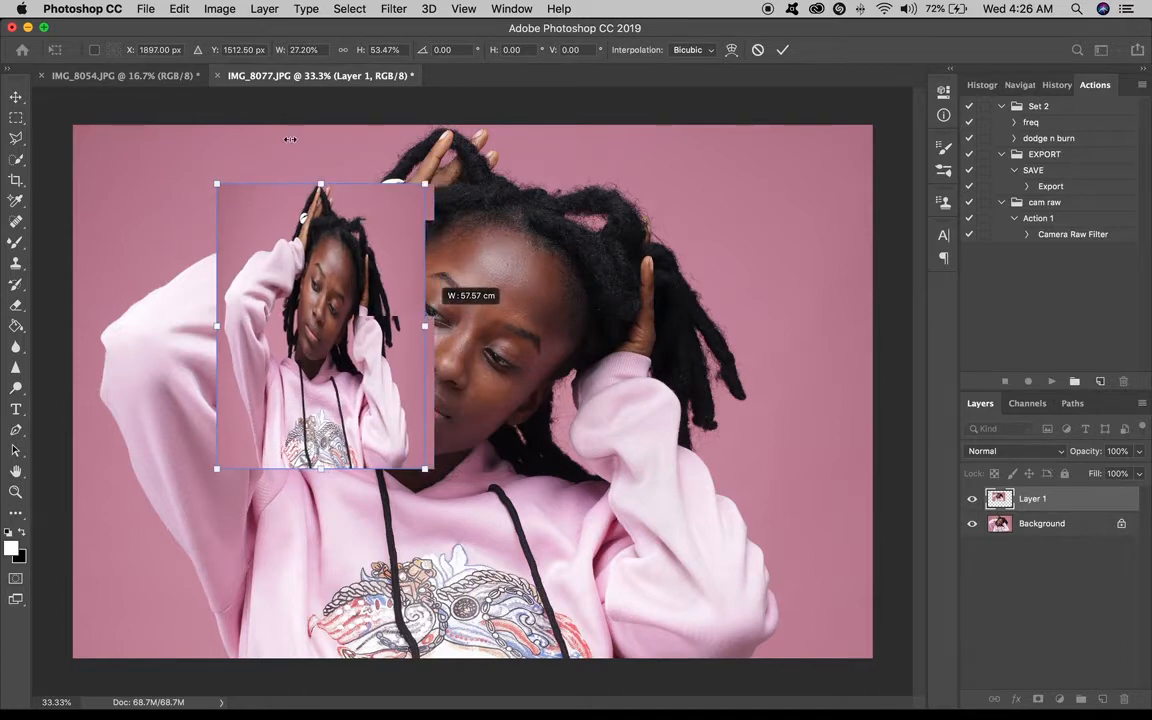
drag(320, 183, 331, 30)
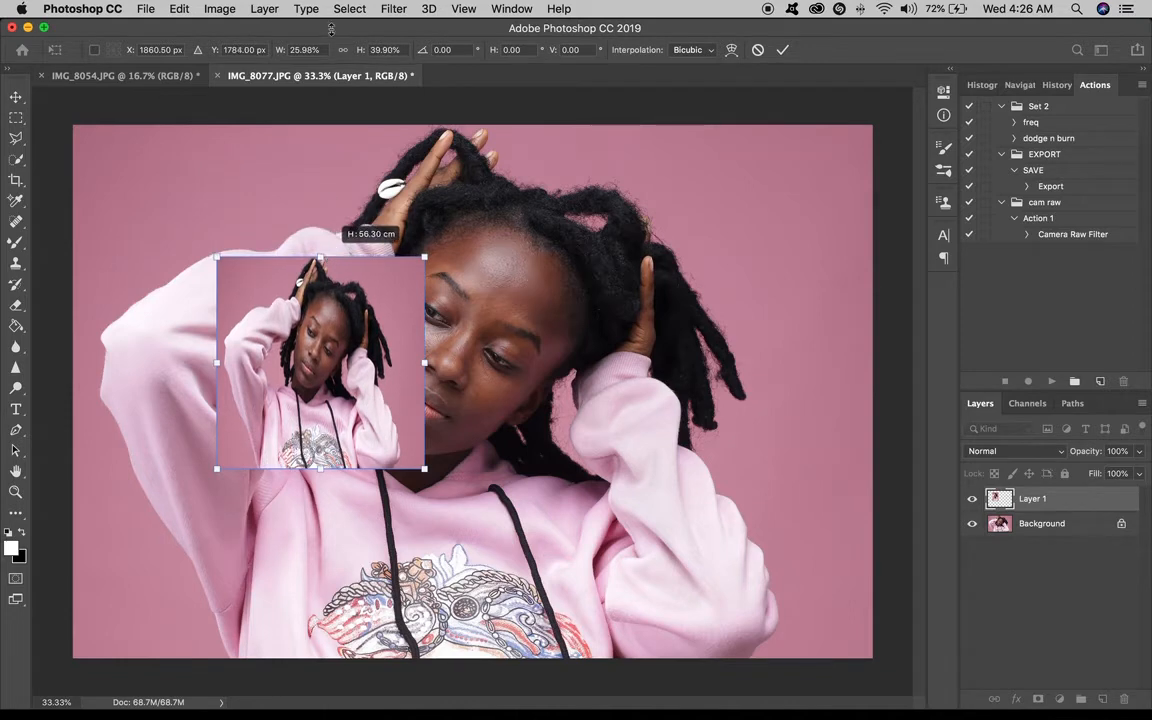
click(343, 49)
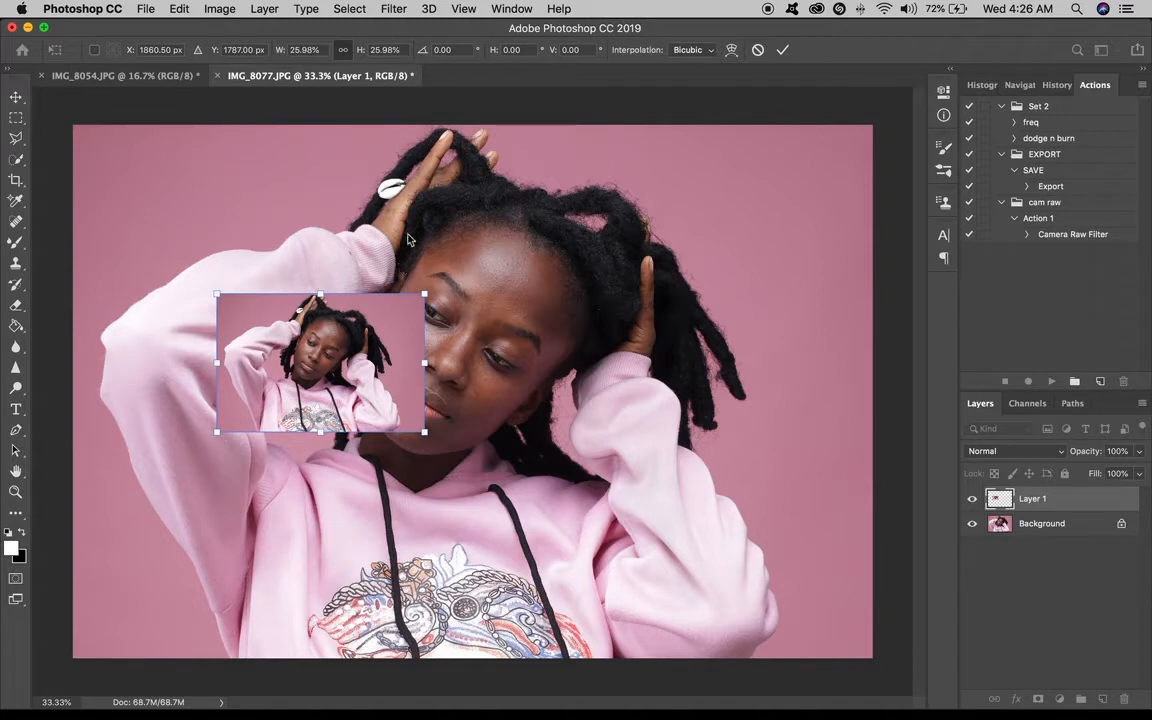
click(757, 50)
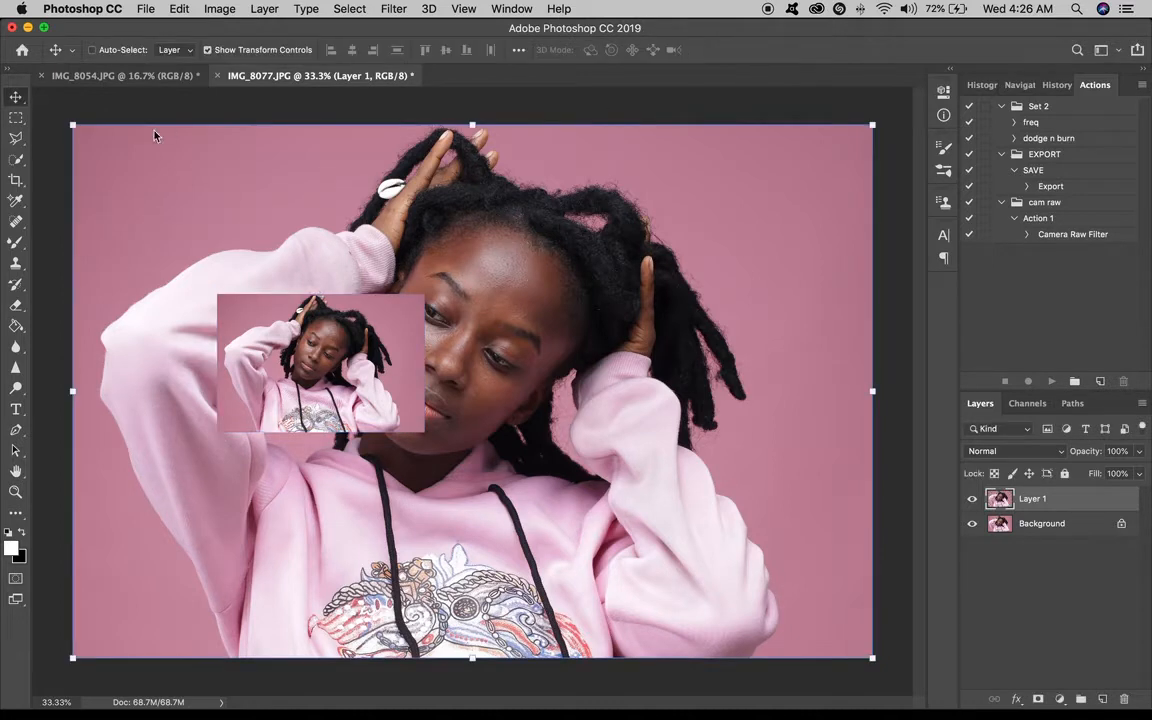
Make a rectangular marquee selection around the face and hair, then invert the selection.
click(16, 119)
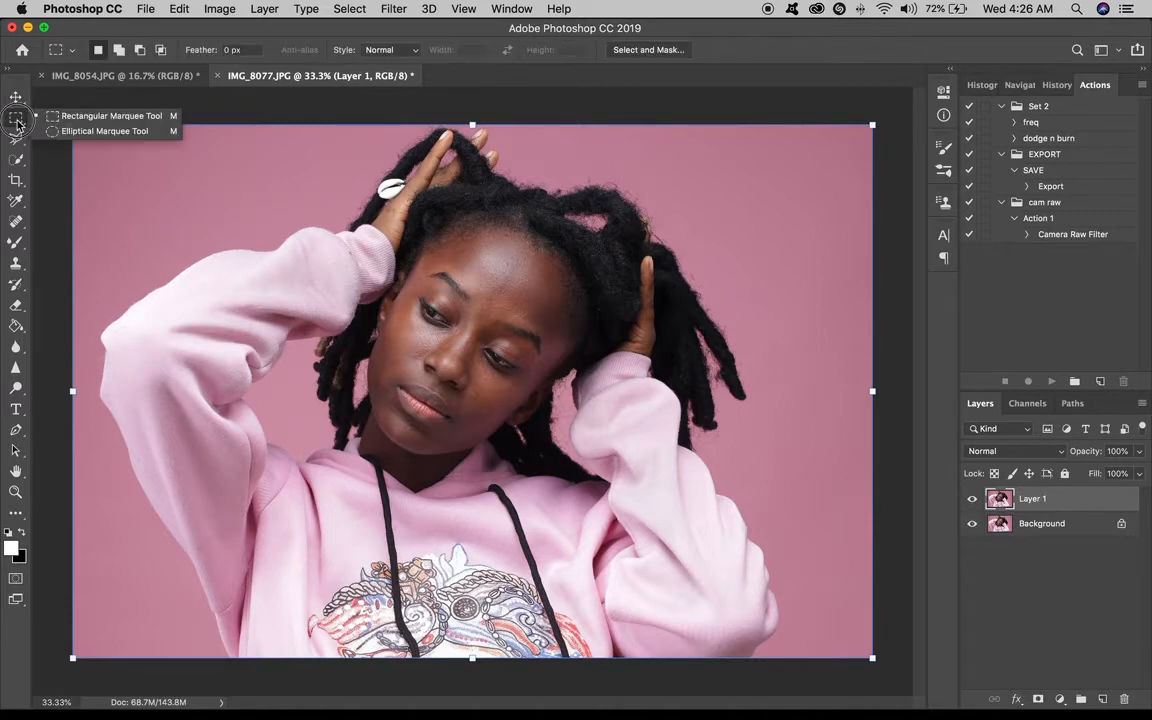
click(108, 124)
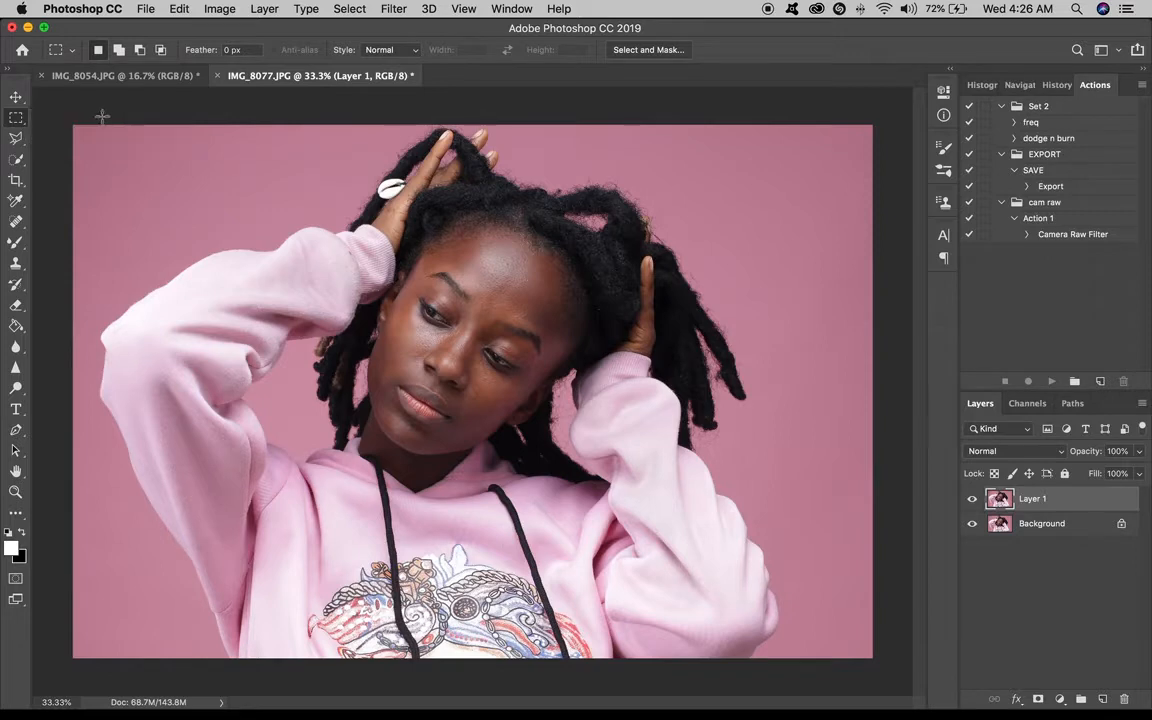
click(16, 119)
click(85, 131)
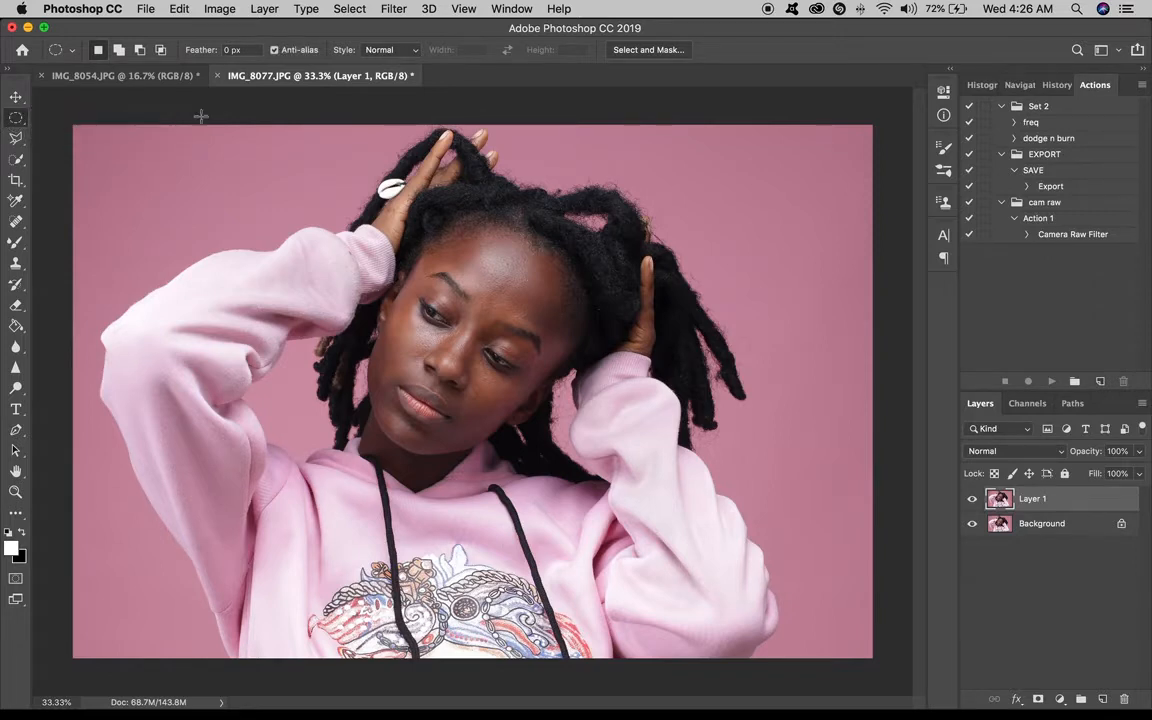
click(16, 119)
click(95, 113)
drag(303, 203, 689, 548)
drag(591, 409, 567, 398)
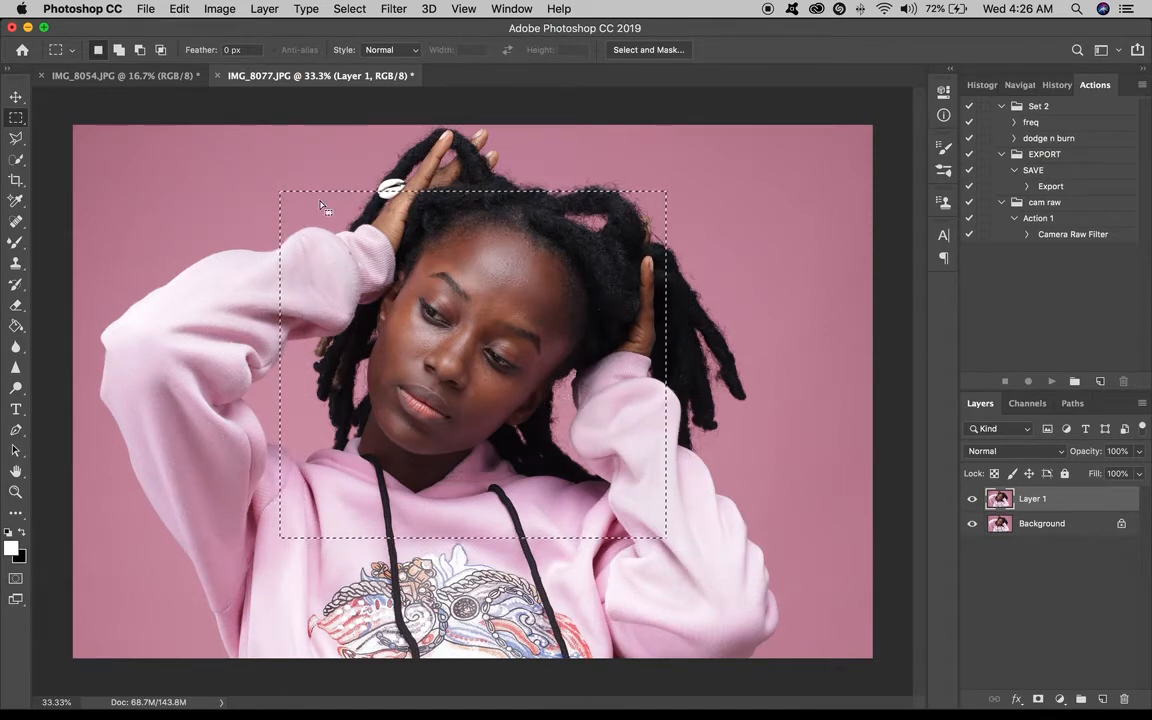
drag(368, 260, 422, 267)
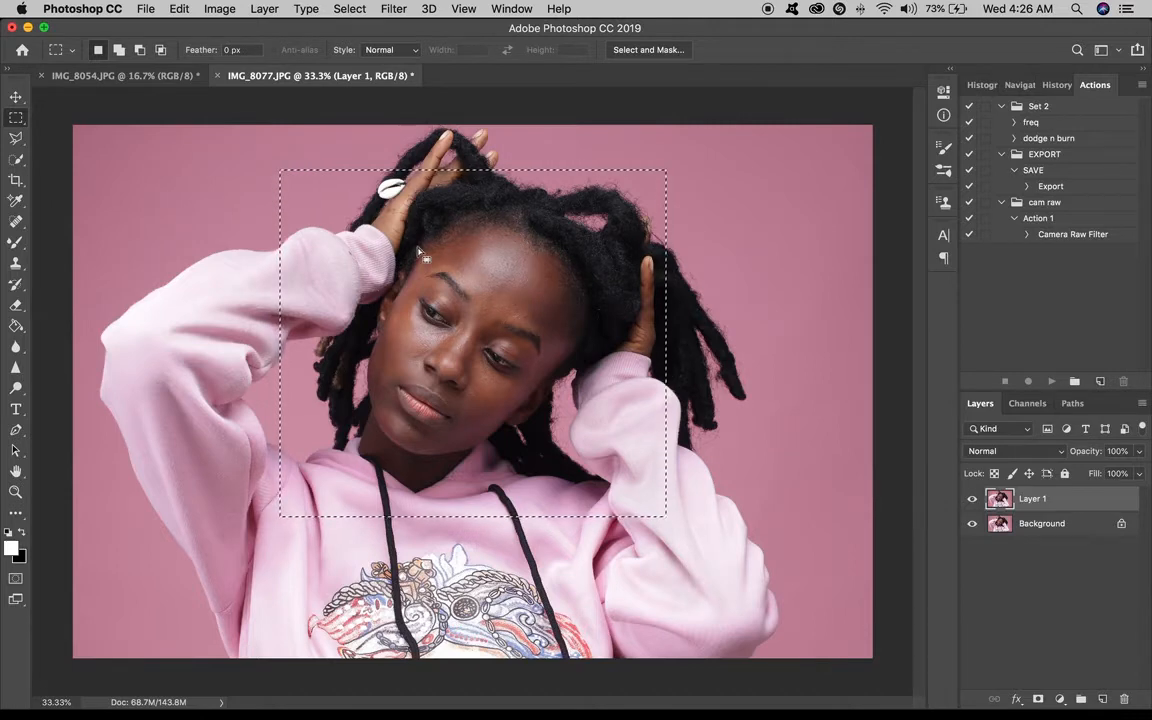
right_click(502, 237)
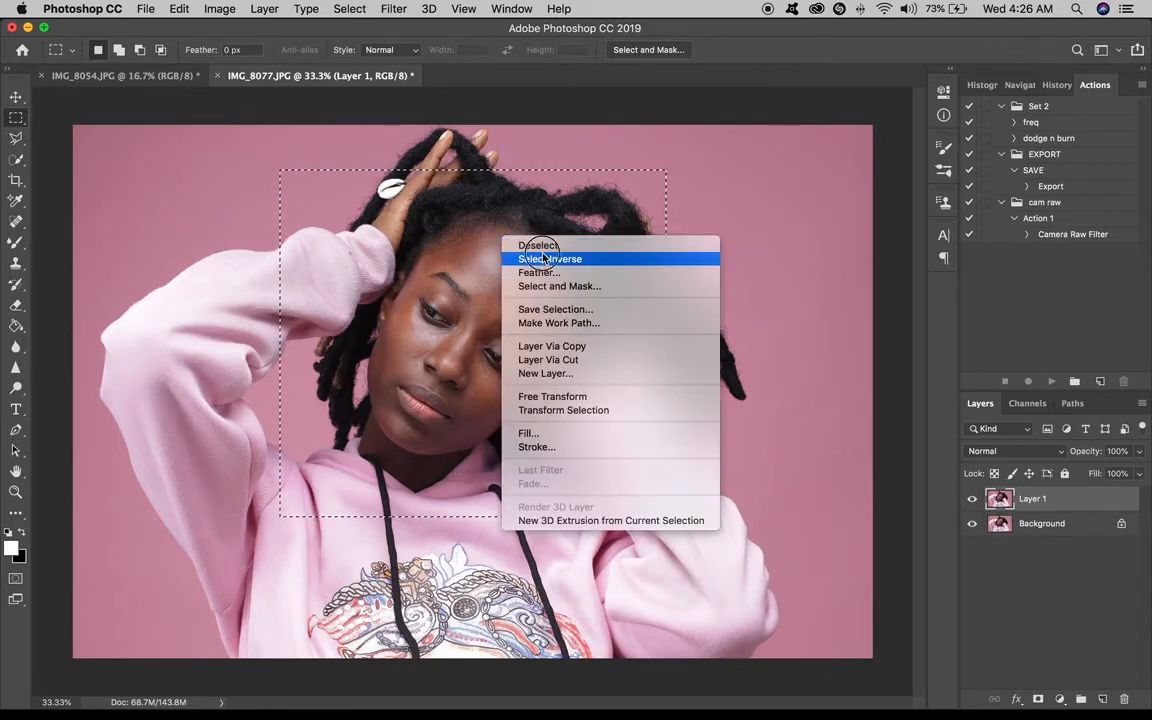
click(543, 258)
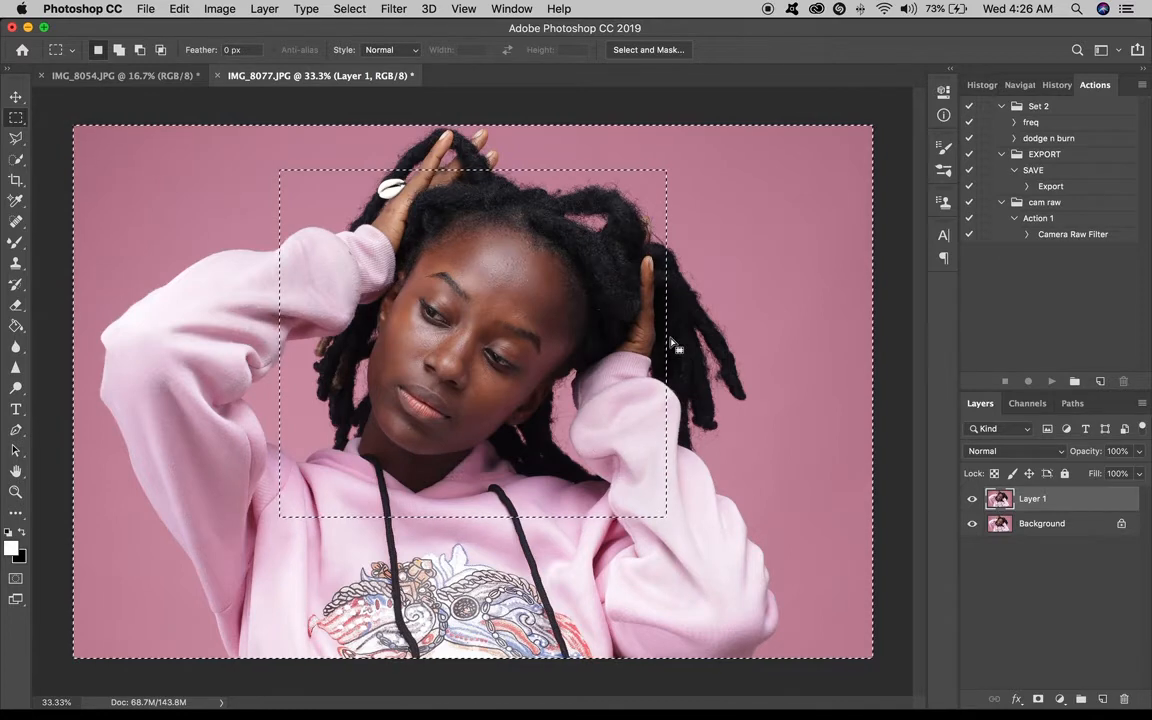
Delete the area outside the selection on the duplicate layer, preview it with the background hidden, then undo.
key(Delete)
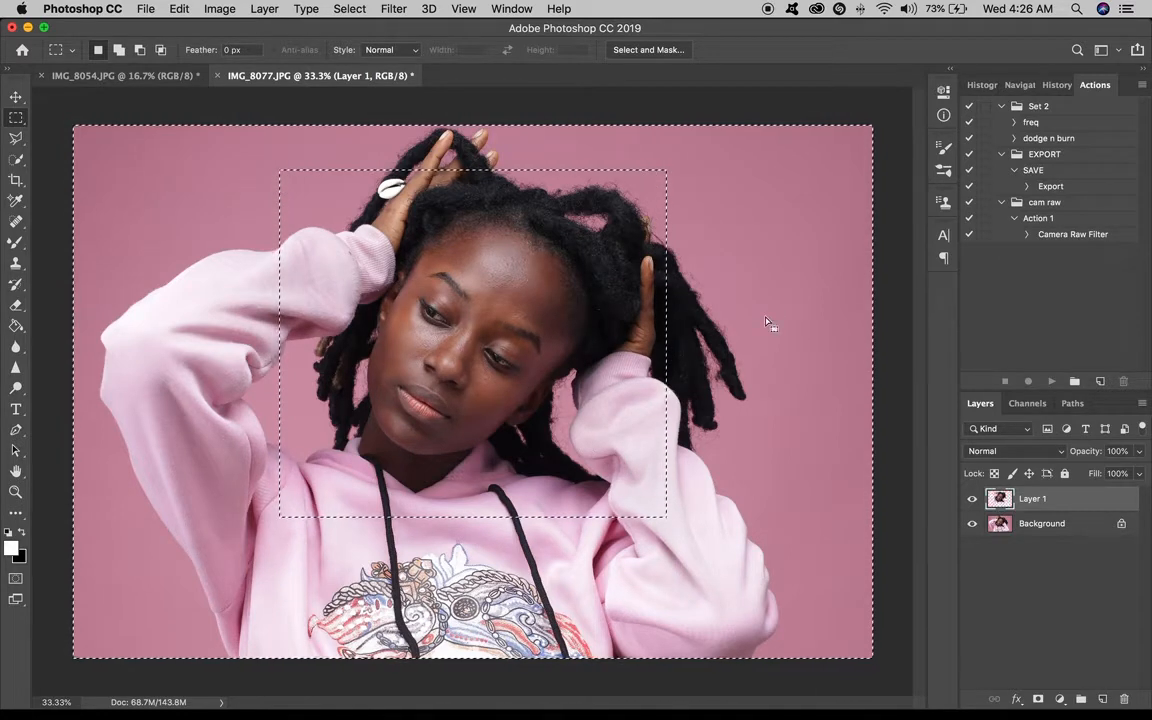
click(972, 524)
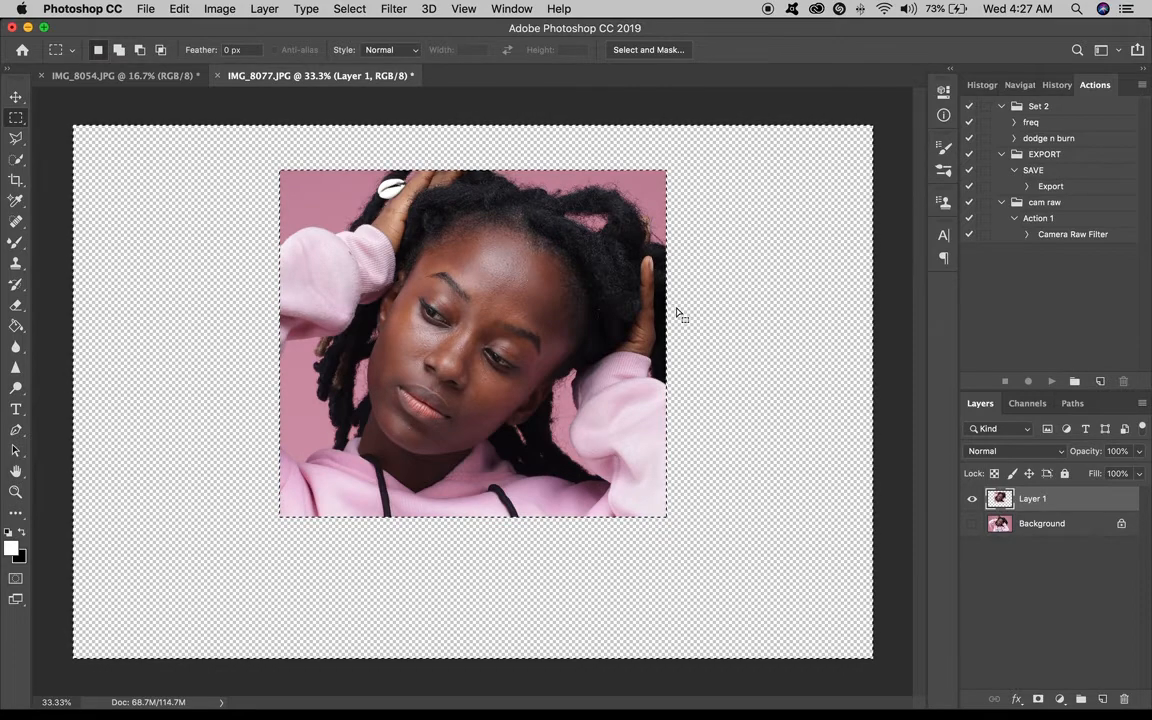
click(806, 356)
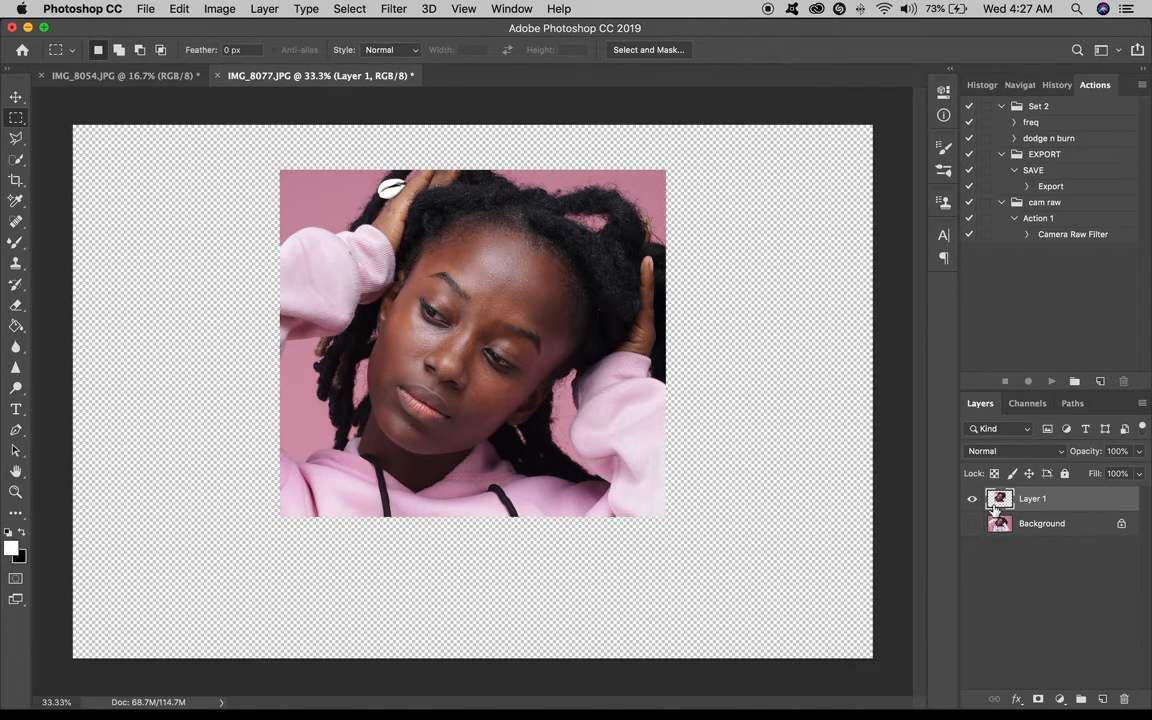
key(super+z)
key(super+z)
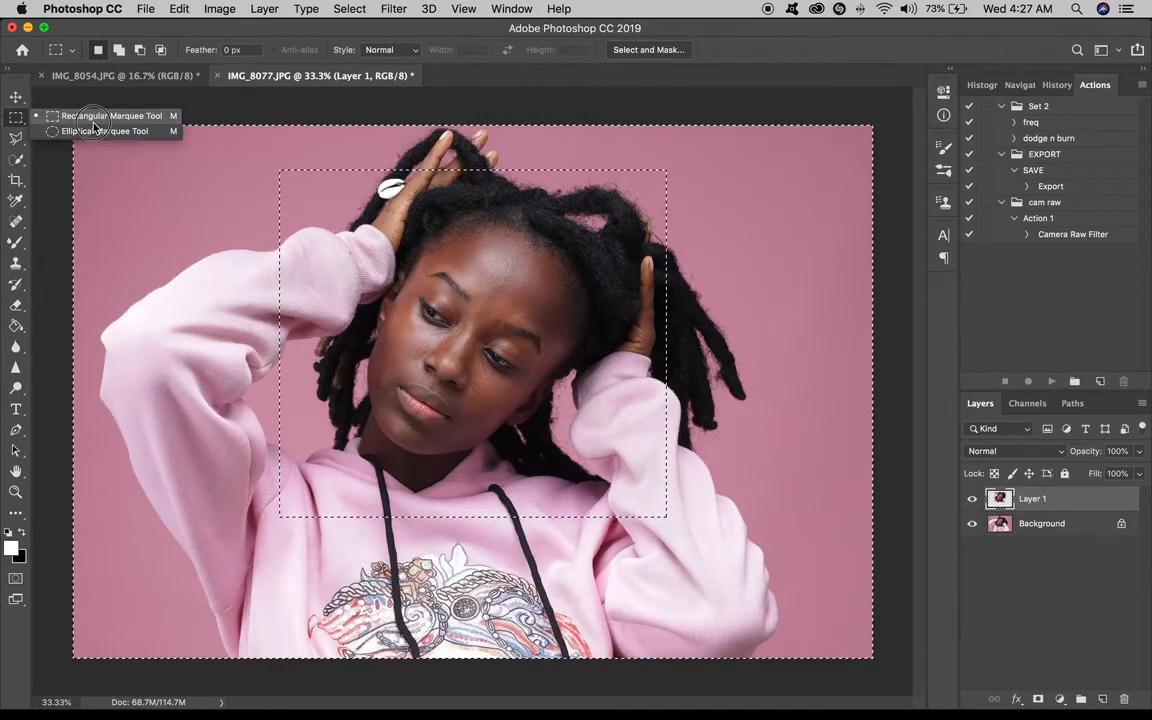
Switch to the Elliptical Marquee tool and select a large ellipse around the head and shoulders.
click(97, 131)
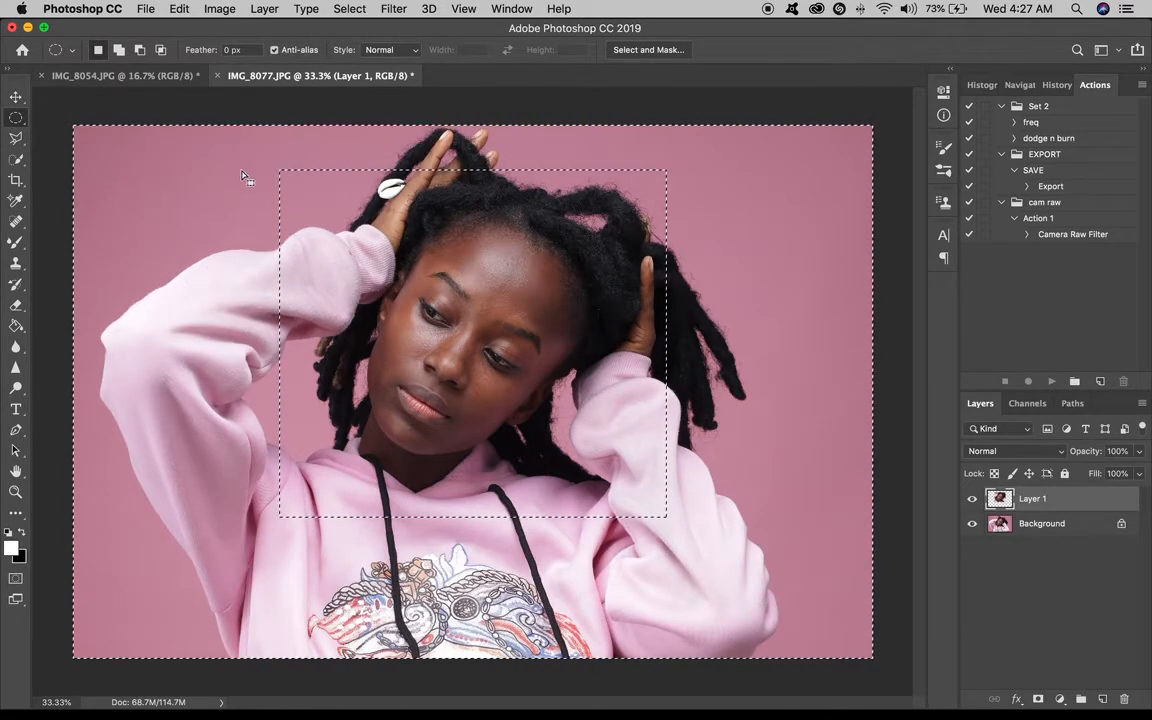
drag(613, 537, 708, 572)
drag(575, 446, 780, 558)
click(618, 411)
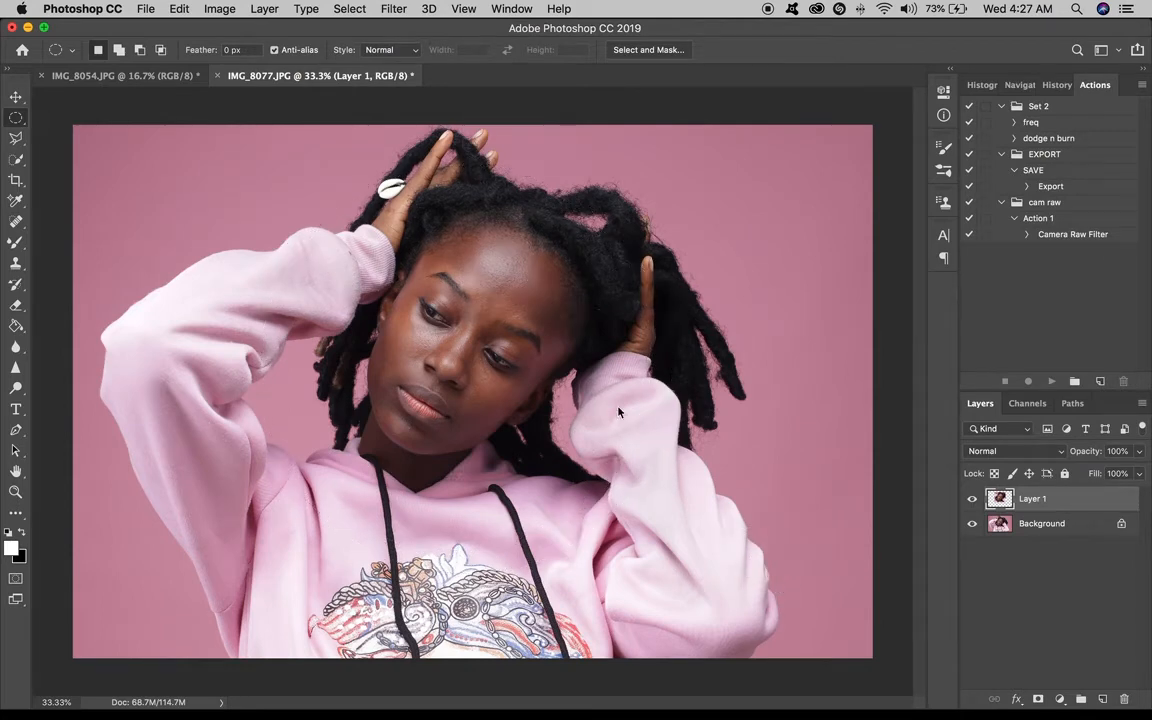
mouse_move(480, 365)
mouse_down()
mouse_move(470, 340)
mouse_move(505, 347)
mouse_move(505, 392)
mouse_move(505, 370)
mouse_move(497, 378)
mouse_up()
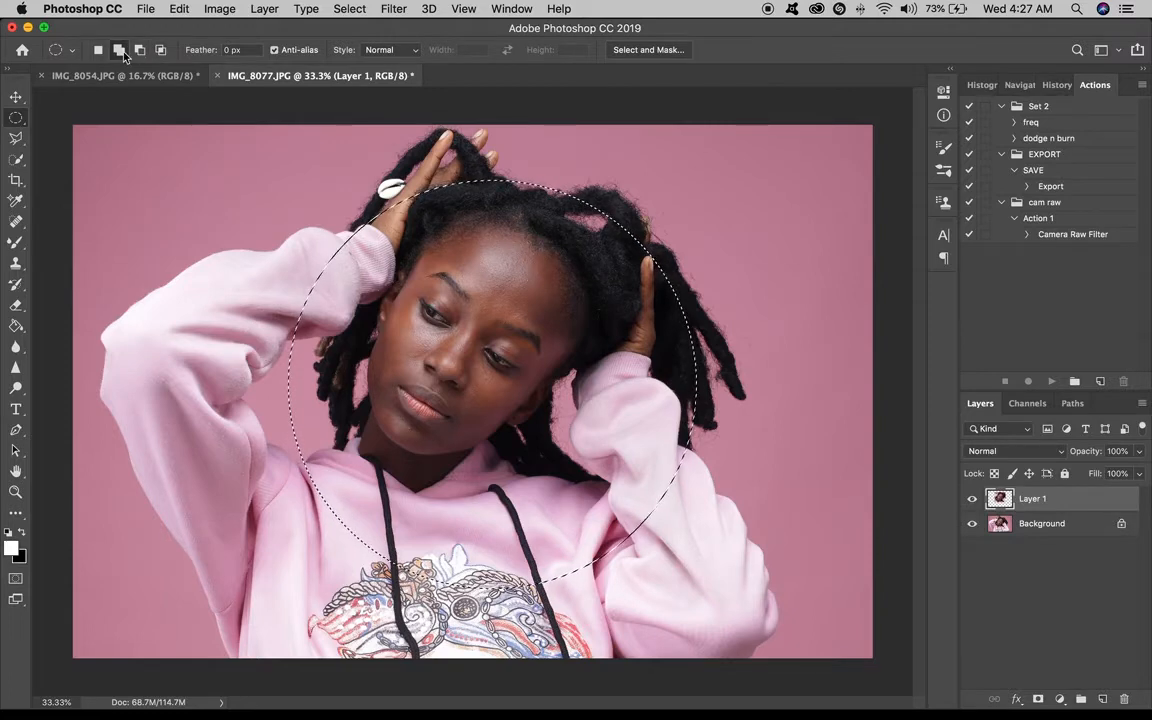
Add three more ellipses to the selection over the raised arm, the upper-right hair and the chest.
drag(250, 217, 376, 388)
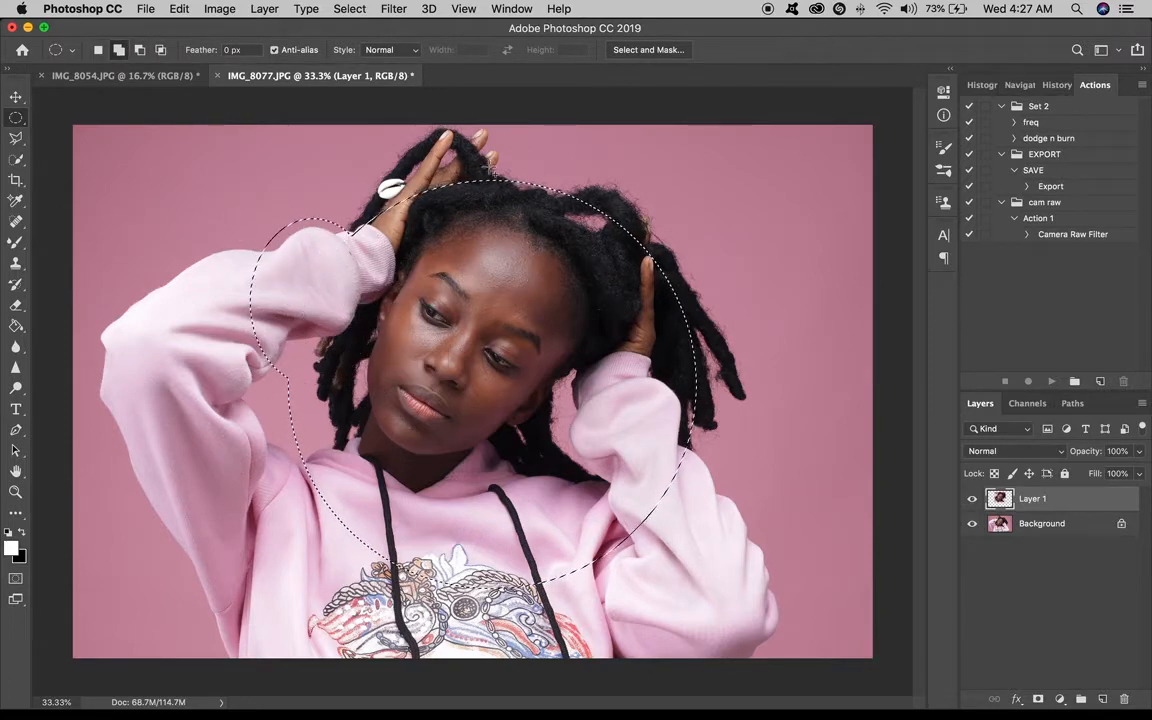
drag(580, 168, 695, 278)
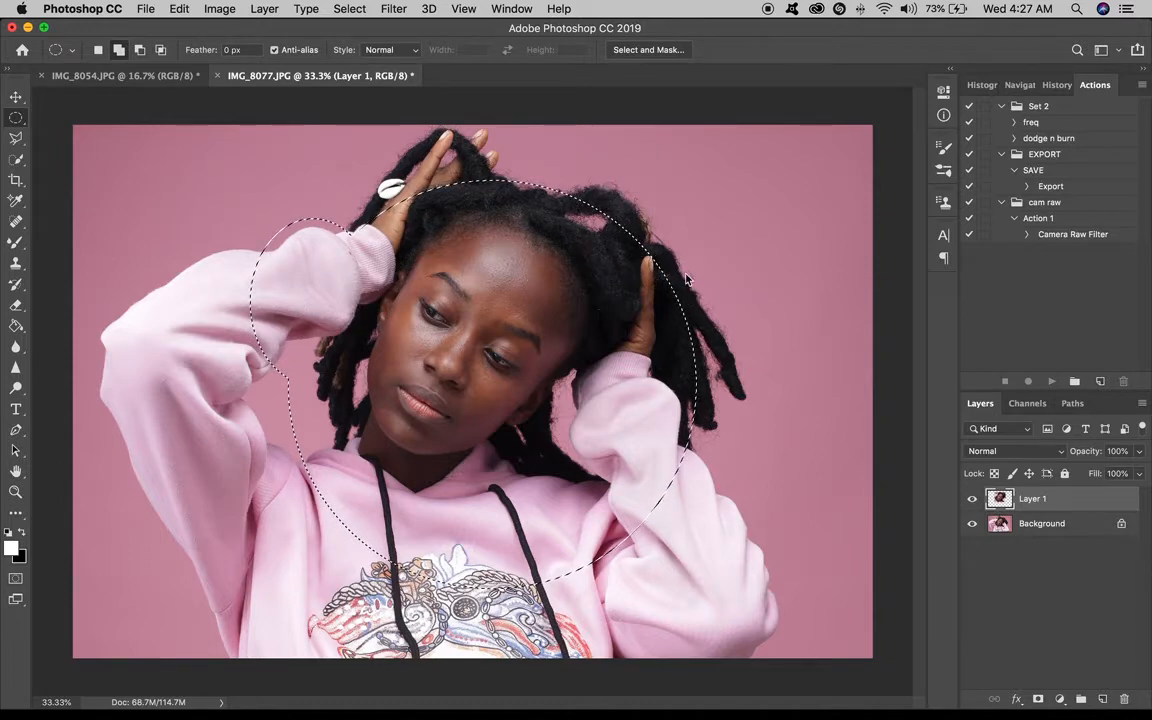
drag(405, 483, 602, 651)
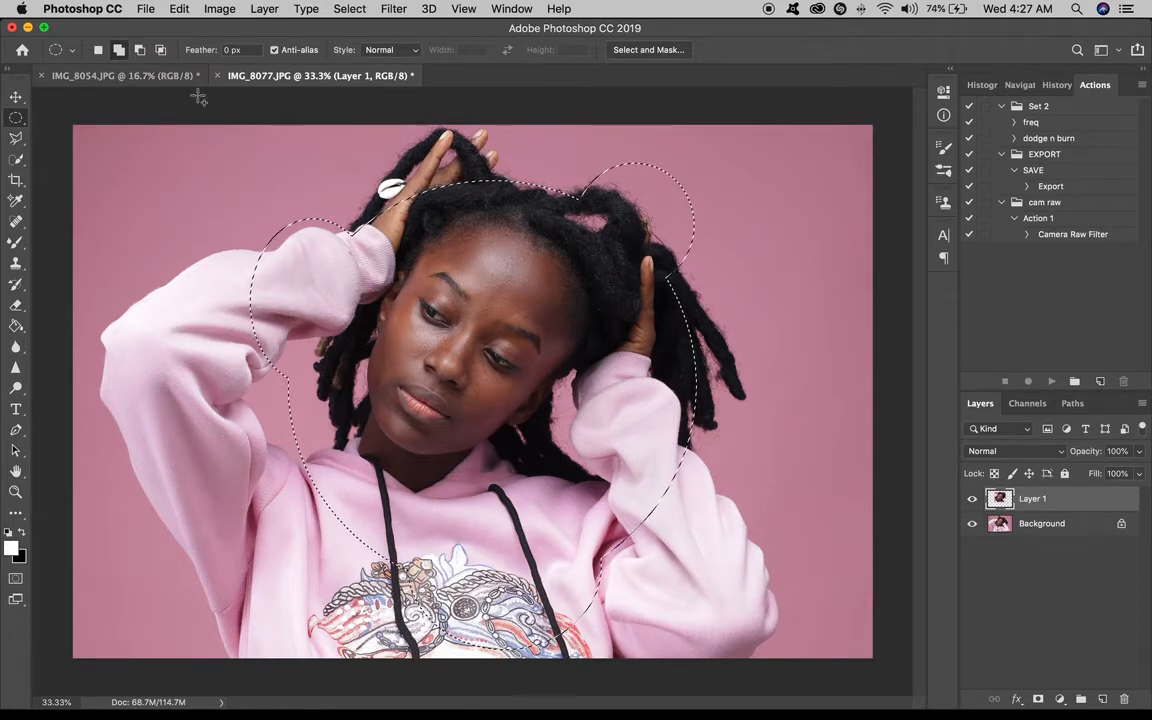
Fill the combined elliptical selection with the background color, then undo the fill.
right_click(520, 276)
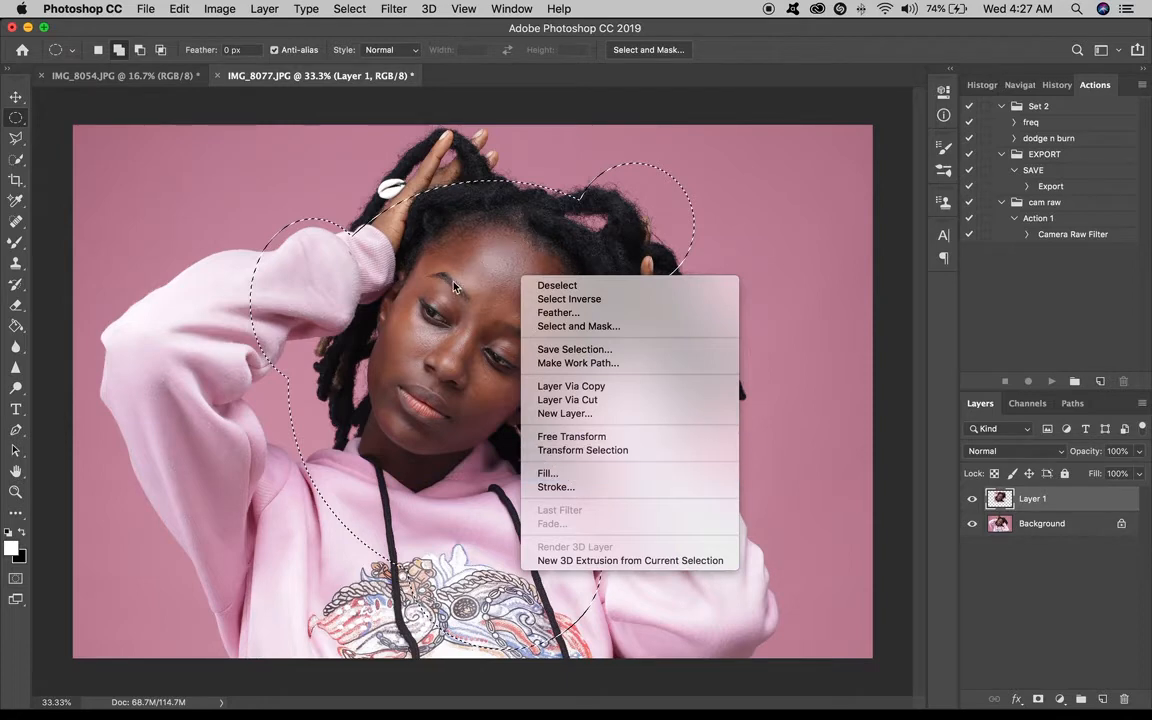
click(570, 477)
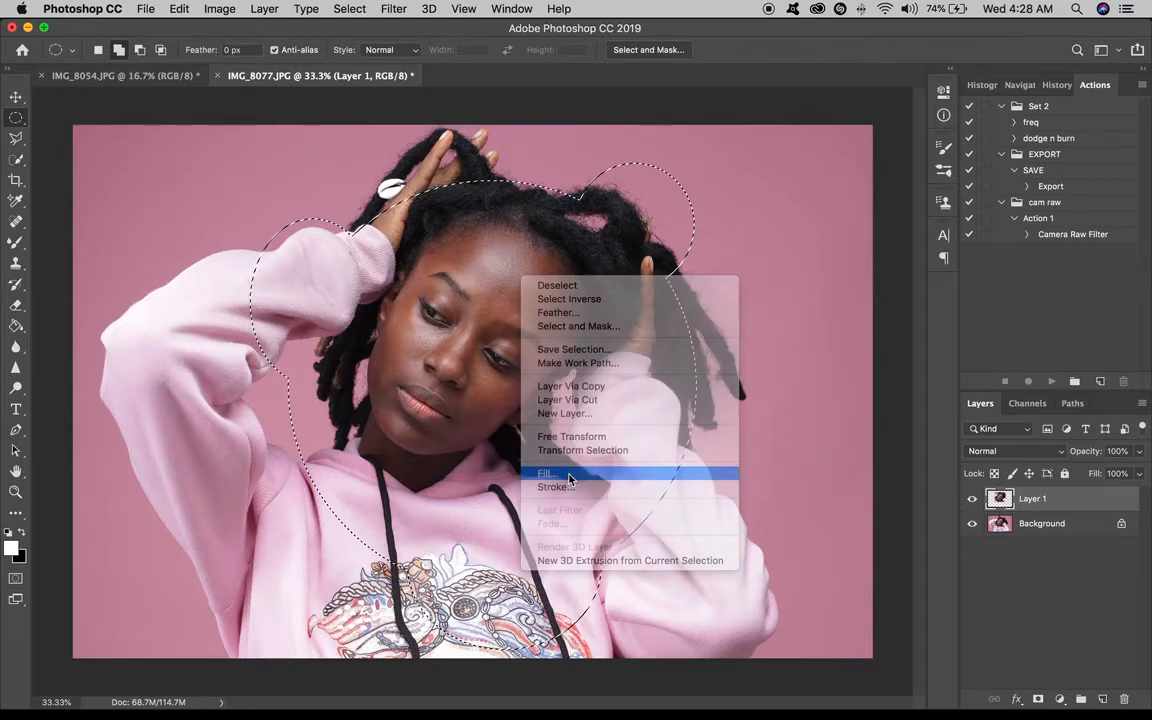
click(605, 278)
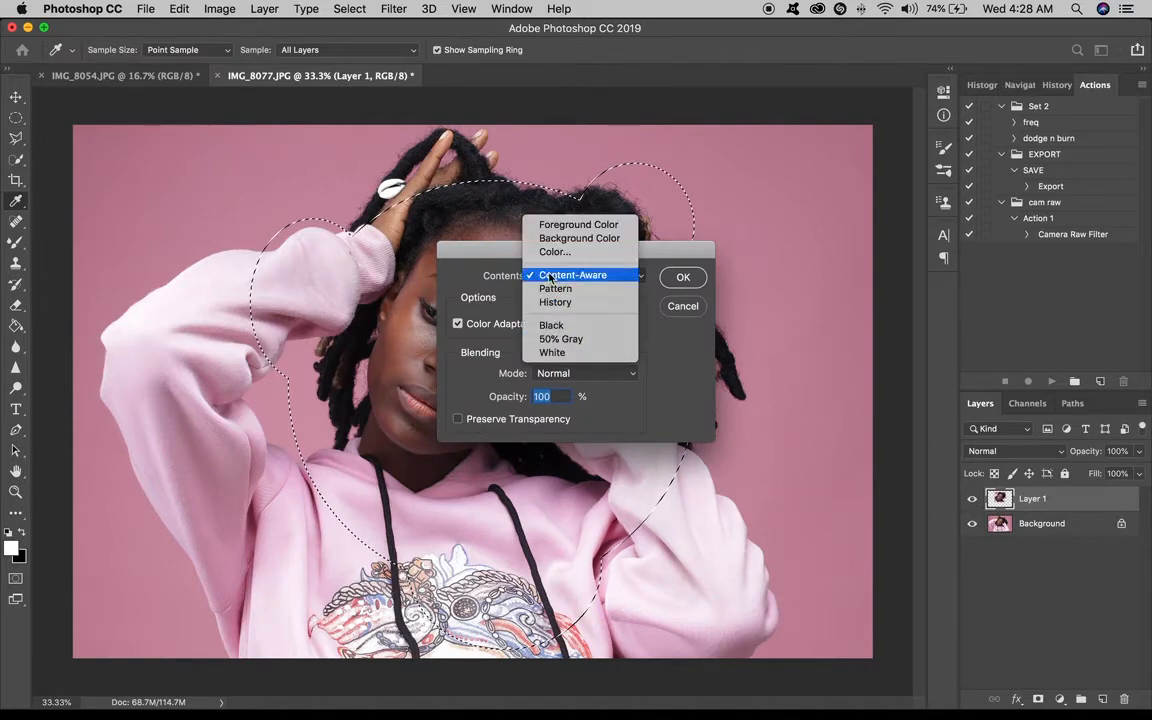
click(570, 238)
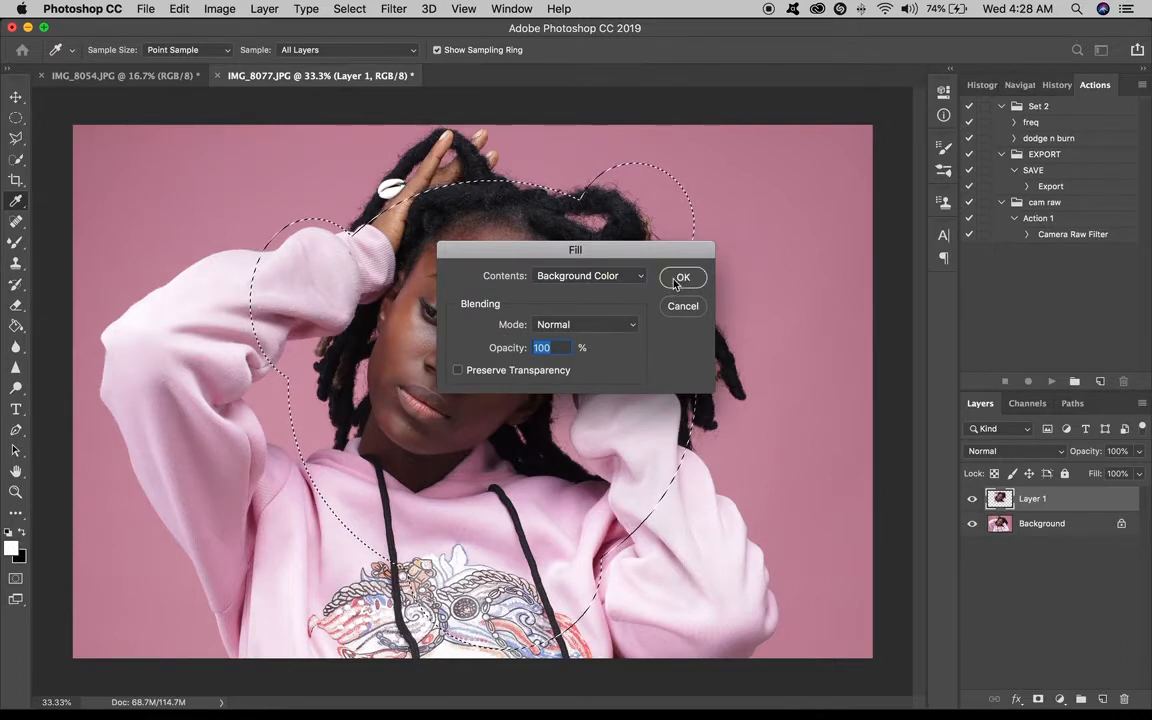
key(Return)
key(m)
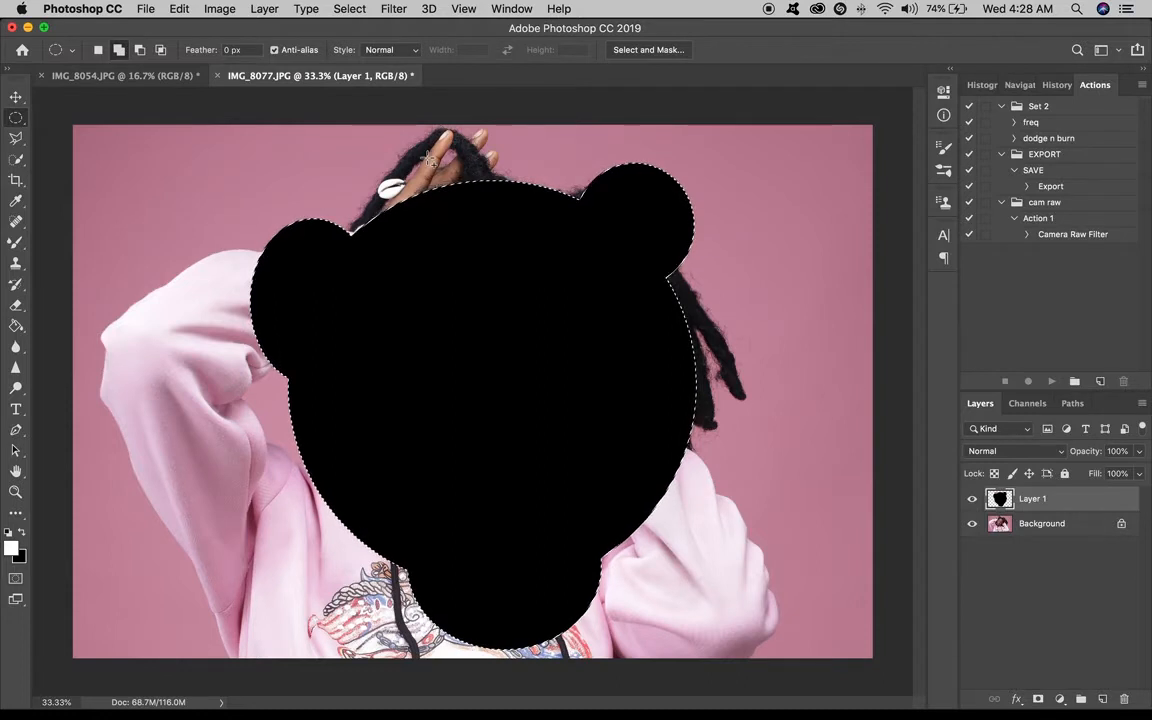
key(super+z)
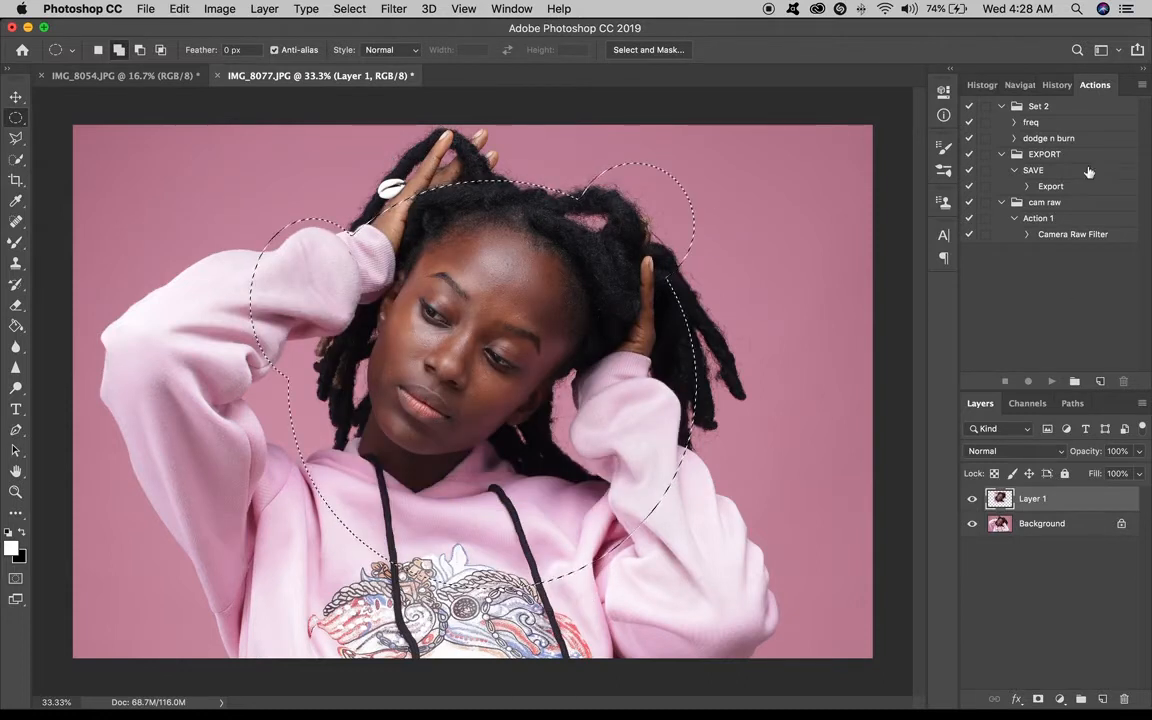
Revert the image to its originally opened state using the History snapshot.
click(1057, 84)
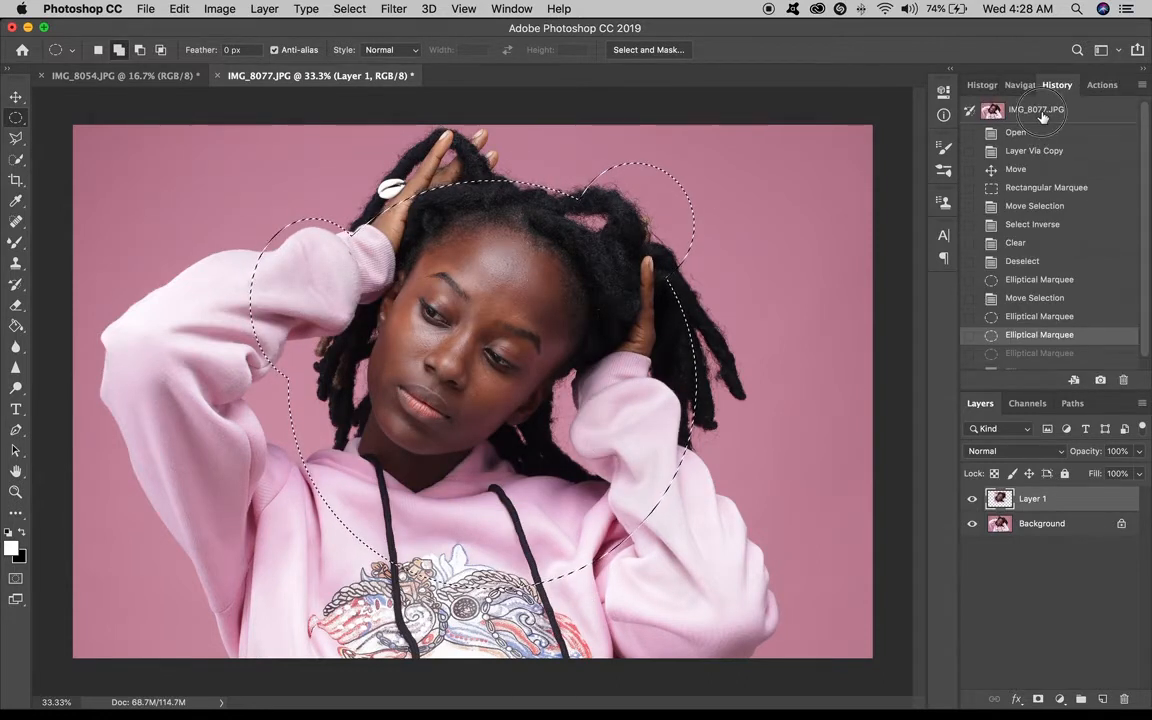
click(1040, 110)
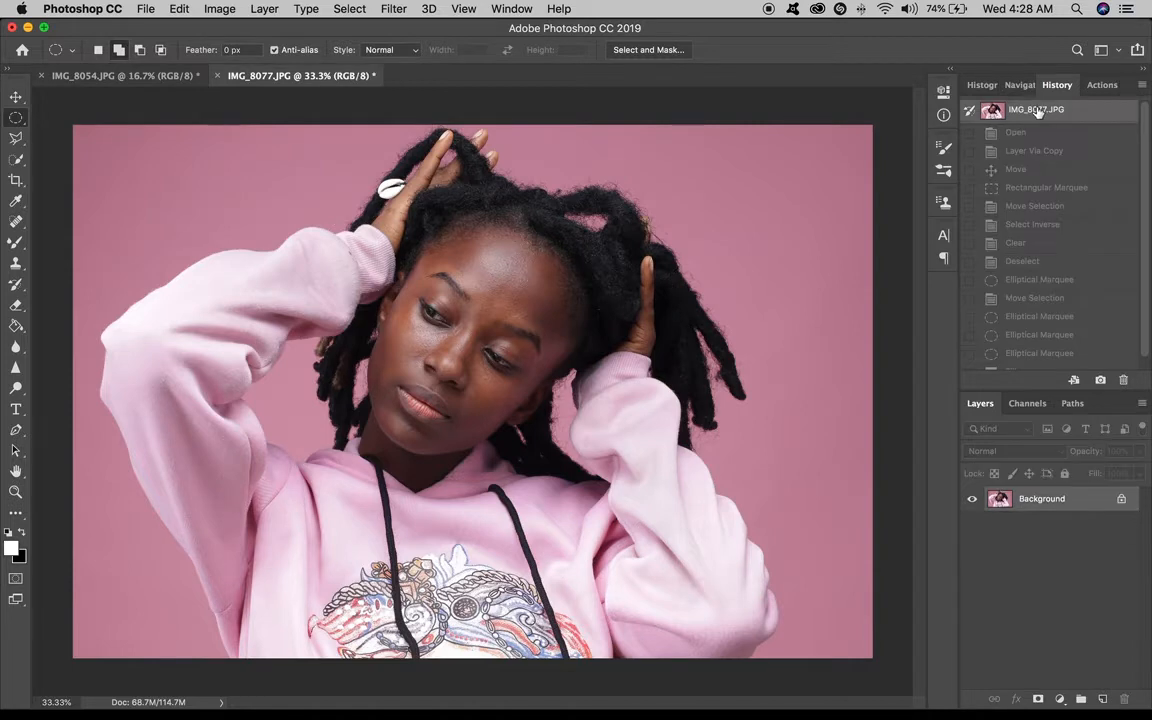
Switch to the Lasso tool and trace a freehand selection around the person's whole outline.
click(17, 140)
click(17, 142)
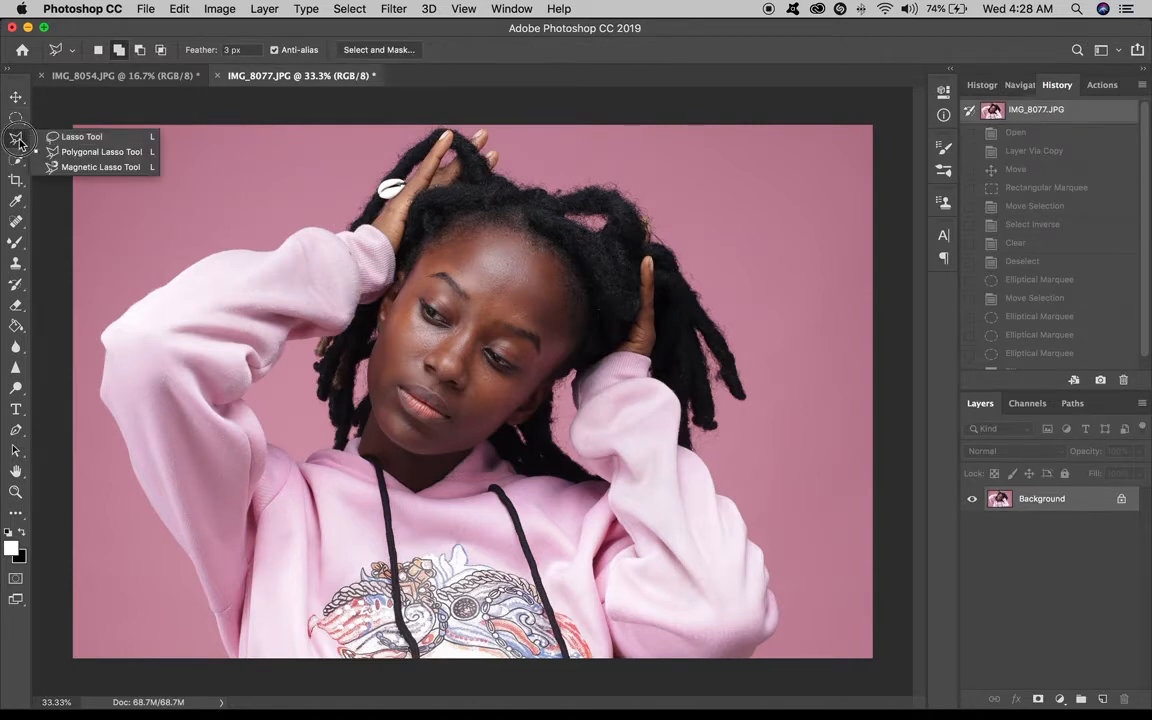
click(20, 144)
click(19, 143)
click(82, 137)
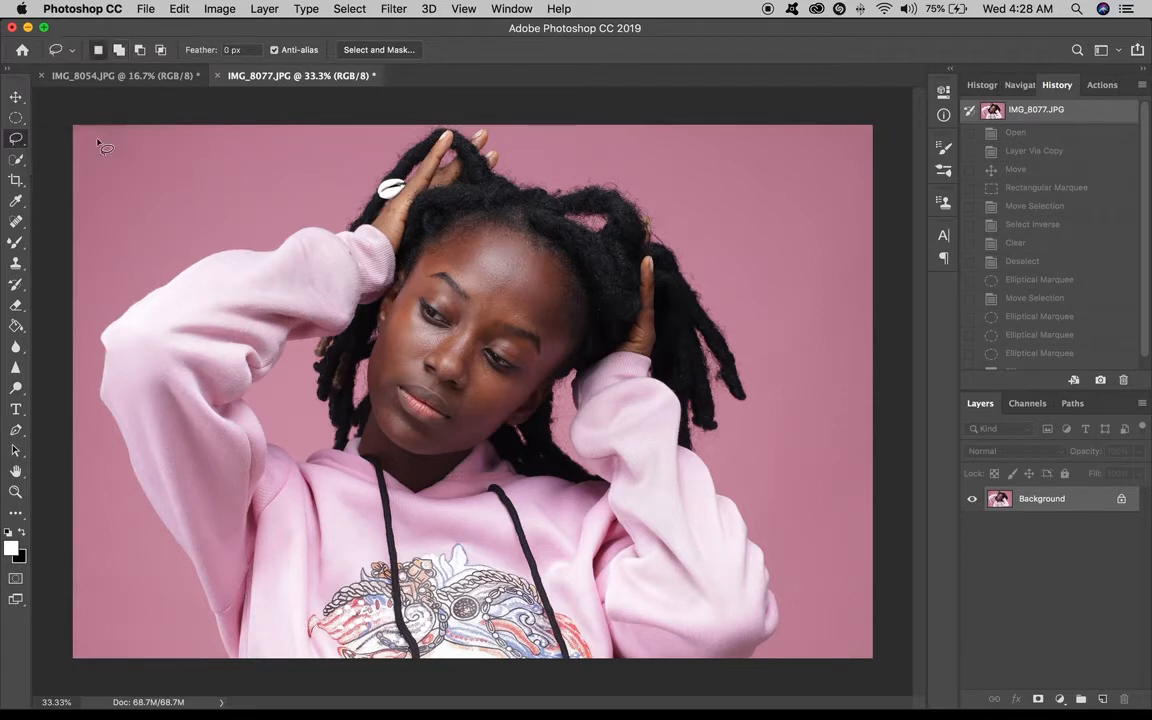
click(18, 143)
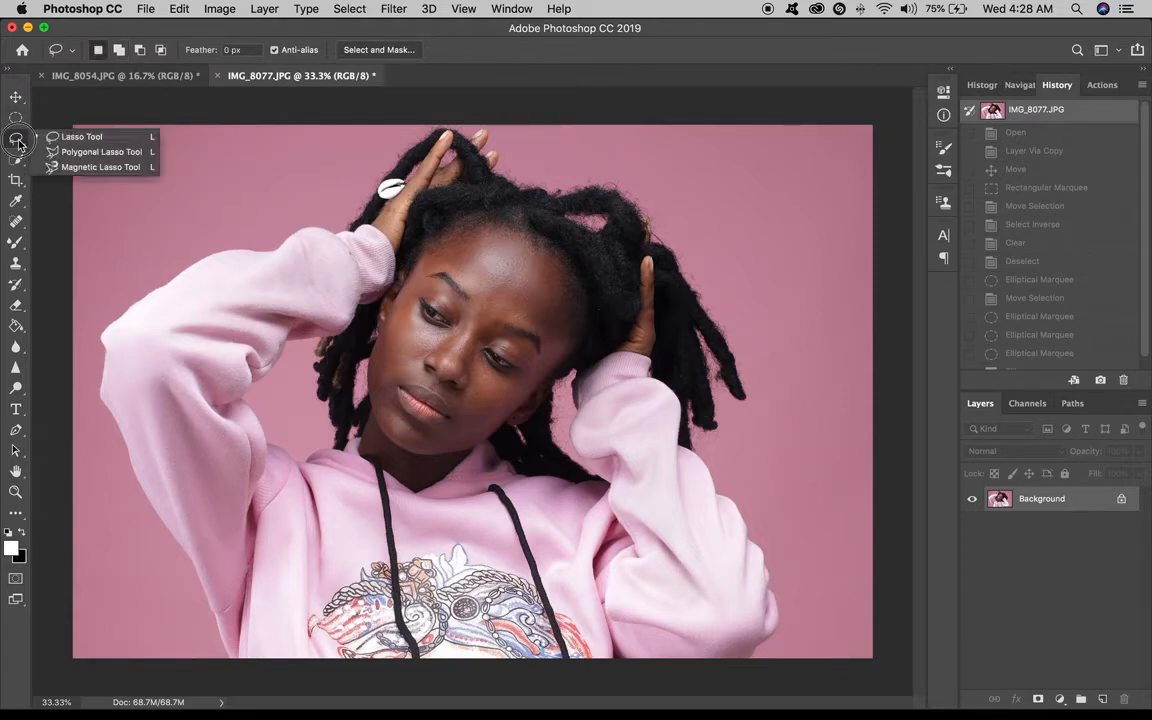
click(168, 107)
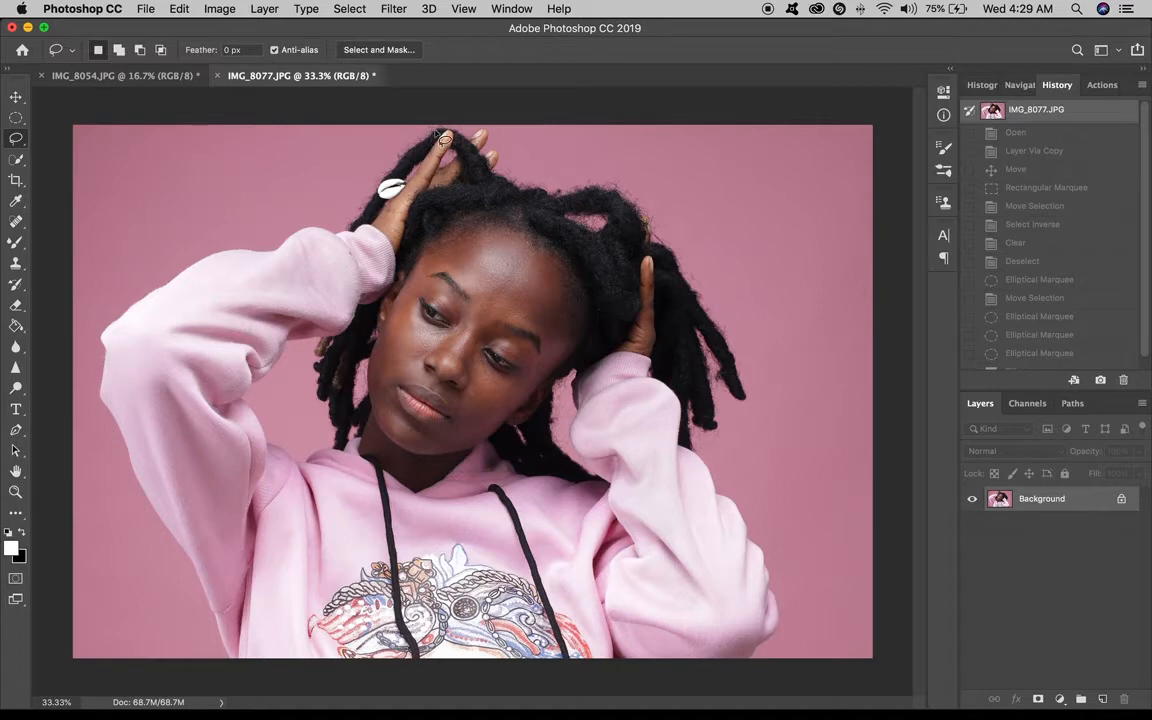
mouse_move(436, 133)
mouse_down()
mouse_move(400, 156)
mouse_move(350, 231)
mouse_up()
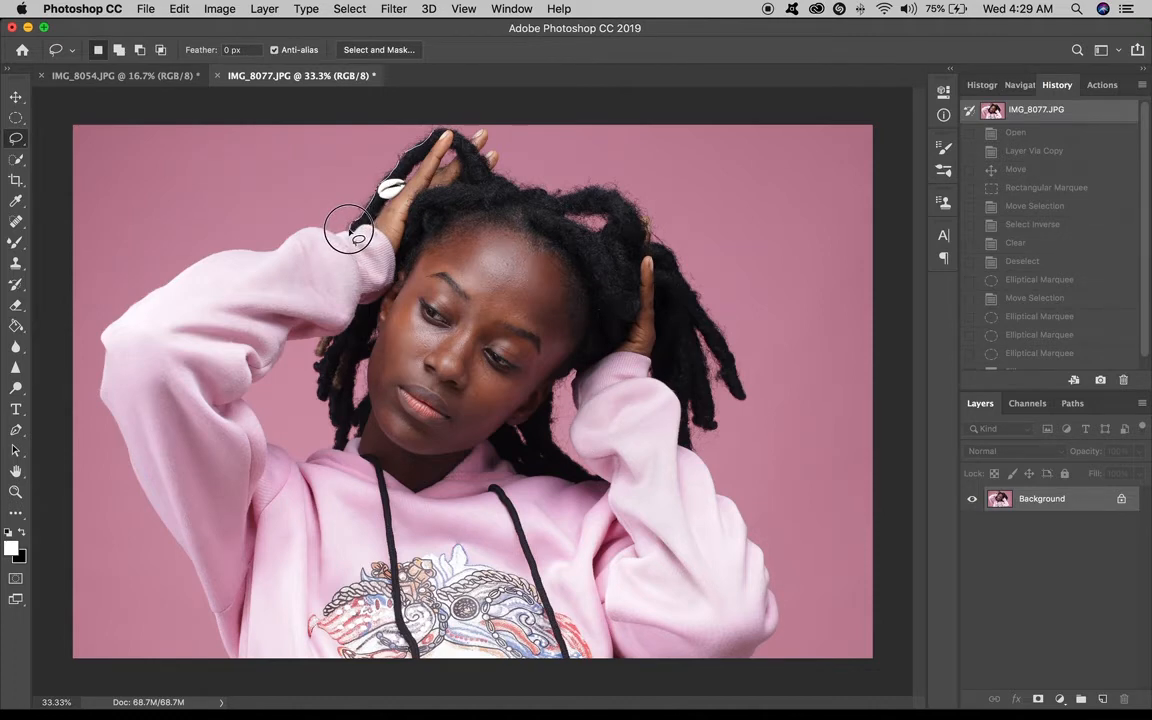
mouse_move(350, 231)
mouse_down()
mouse_move(192, 262)
mouse_move(104, 336)
mouse_move(101, 400)
mouse_move(195, 561)
mouse_move(236, 662)
mouse_move(415, 693)
mouse_move(663, 689)
mouse_move(758, 660)
mouse_move(774, 604)
mouse_move(751, 548)
mouse_move(702, 478)
mouse_move(679, 463)
mouse_move(671, 478)
mouse_move(701, 432)
mouse_move(693, 410)
mouse_move(746, 357)
mouse_move(648, 222)
mouse_move(462, 150)
mouse_move(455, 125)
mouse_move(442, 144)
mouse_up()
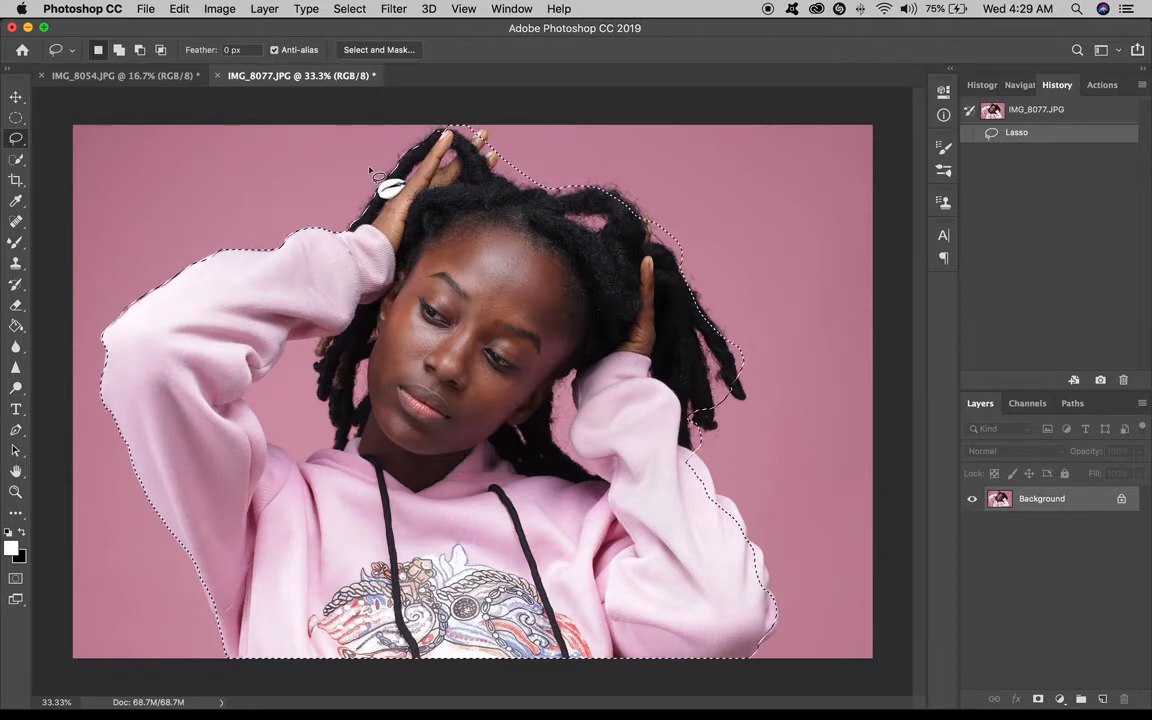
Fill the lasso selection with the background color, then undo the fill.
right_click(510, 258)
click(535, 457)
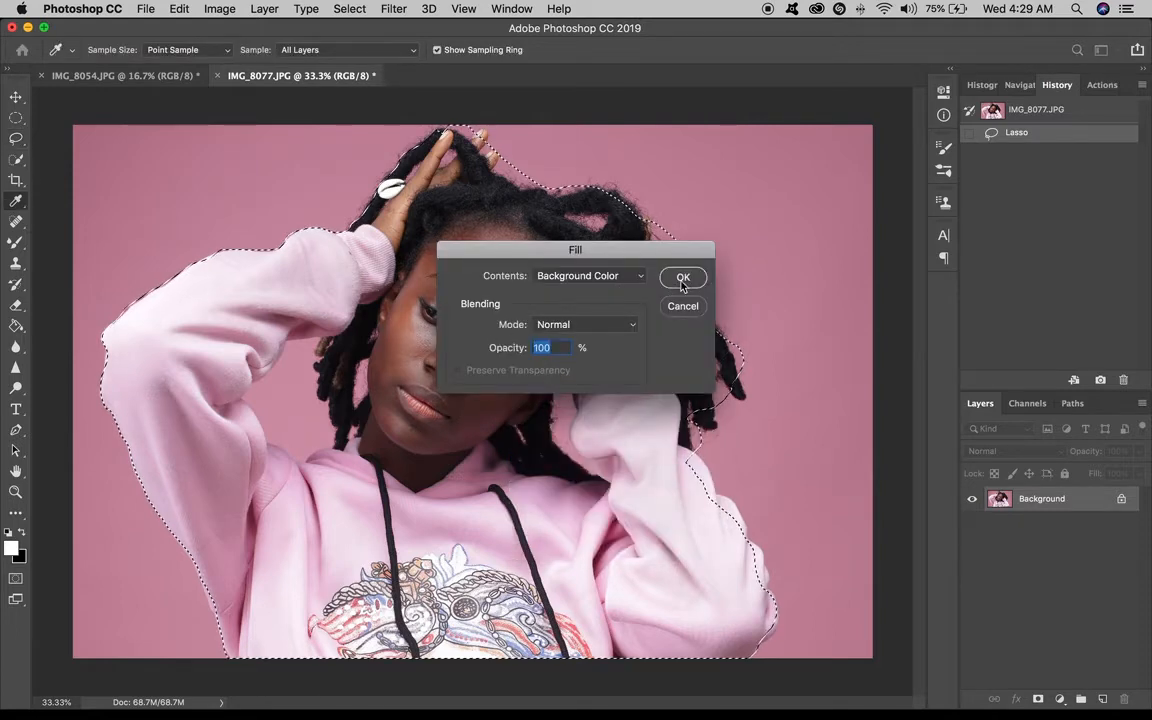
key(Return)
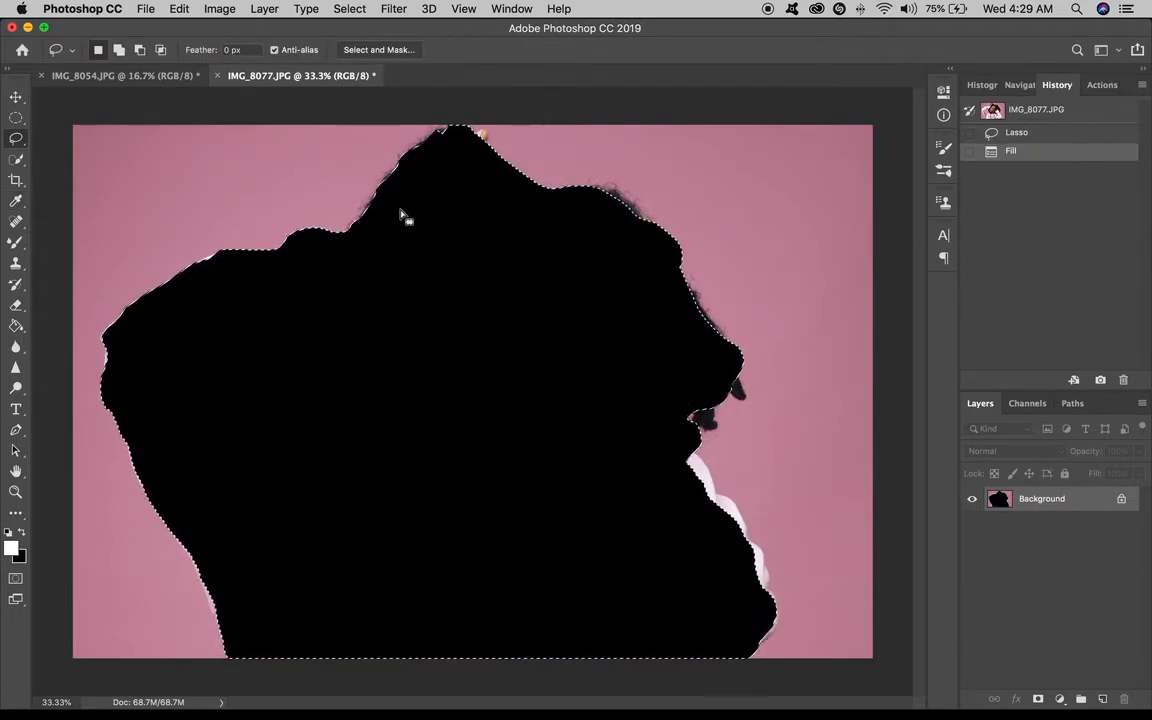
key(super+z)
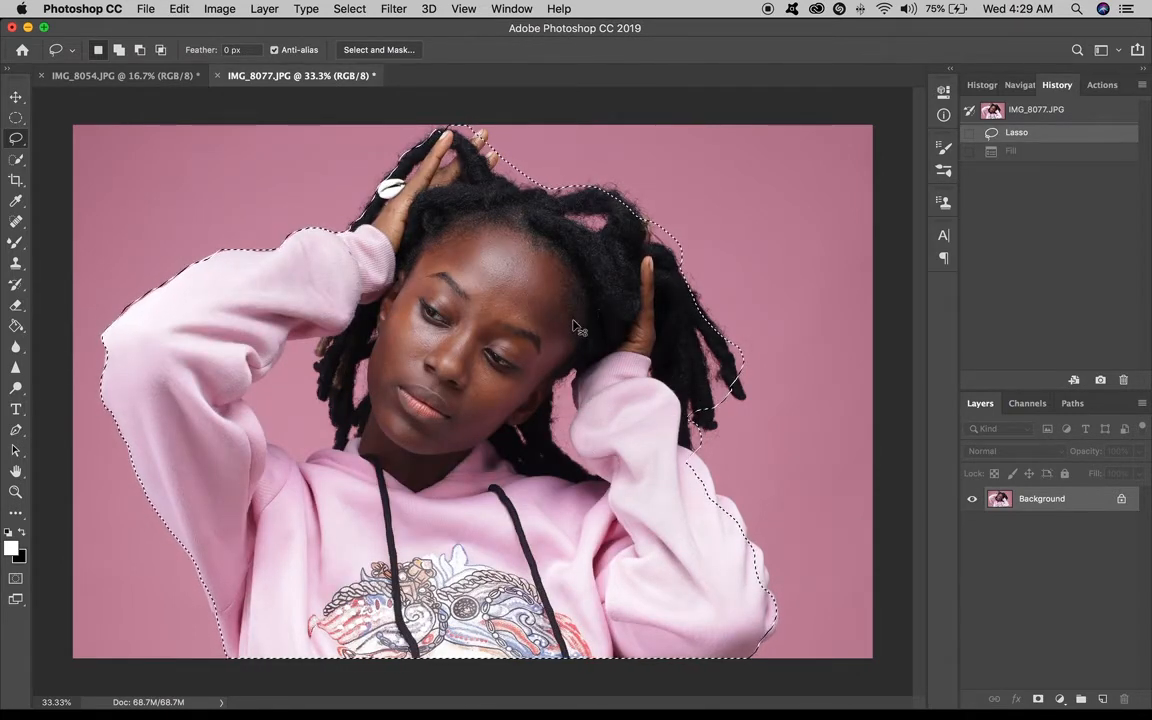
Cut the lasso selection, paste it as a new layer, and move that layer slightly up and to the right.
key(shift+F5)
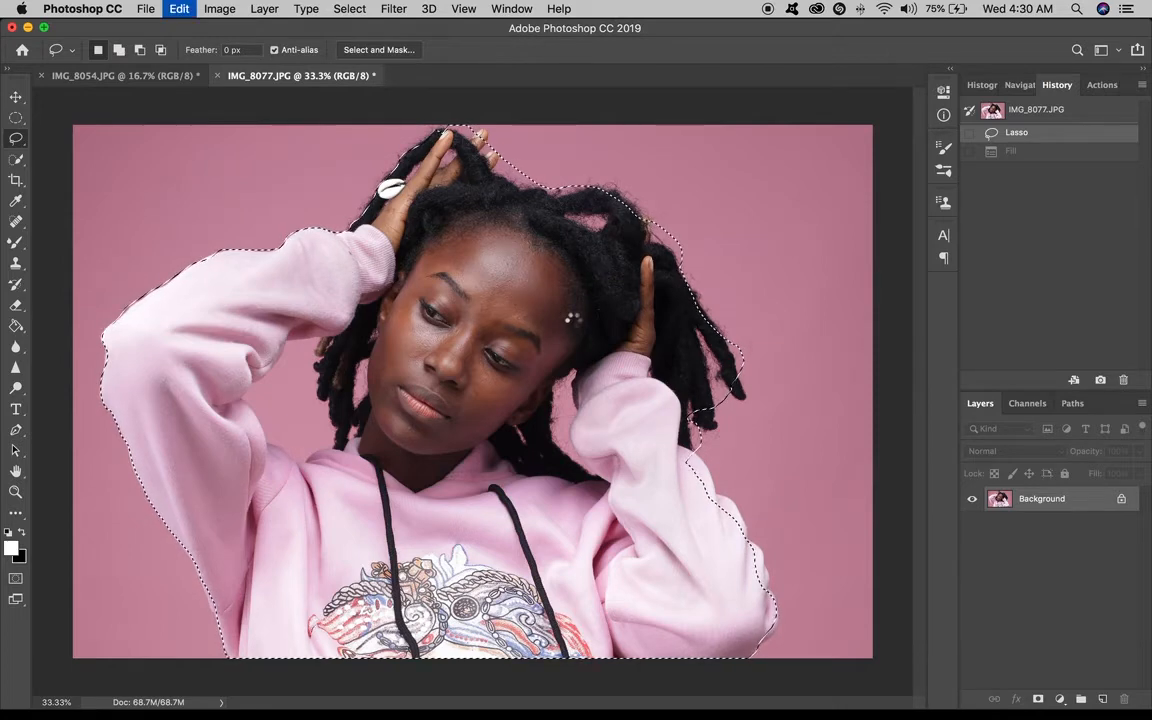
key(super+x)
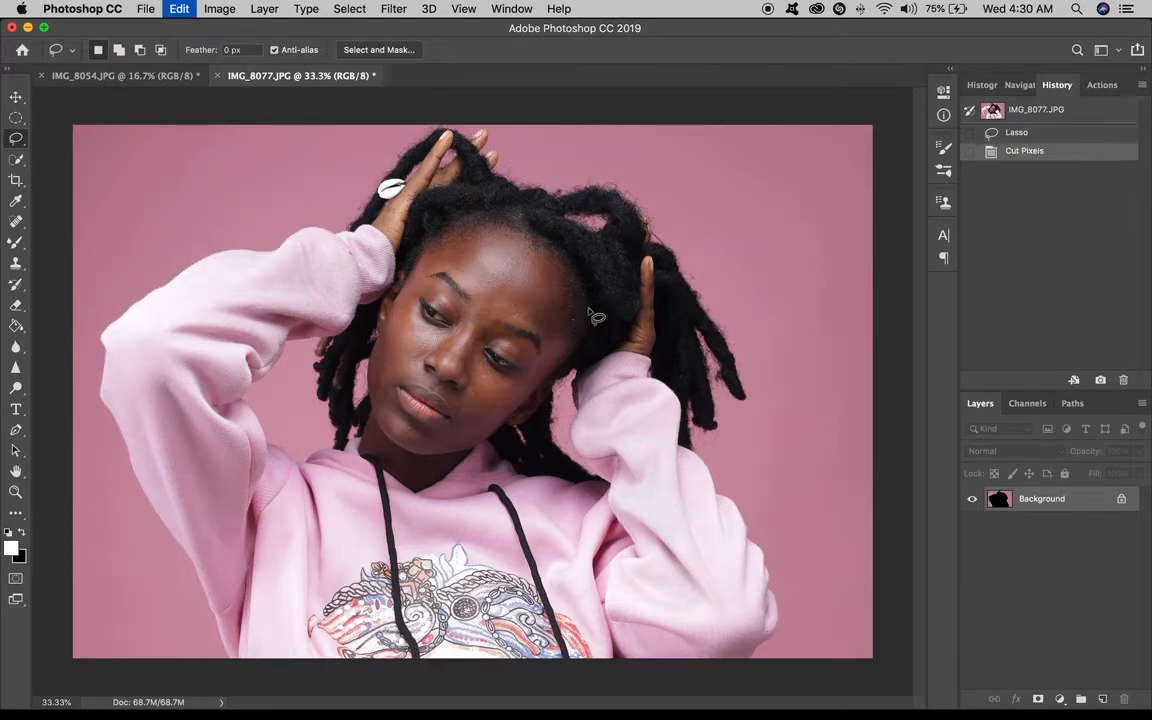
key(super+v)
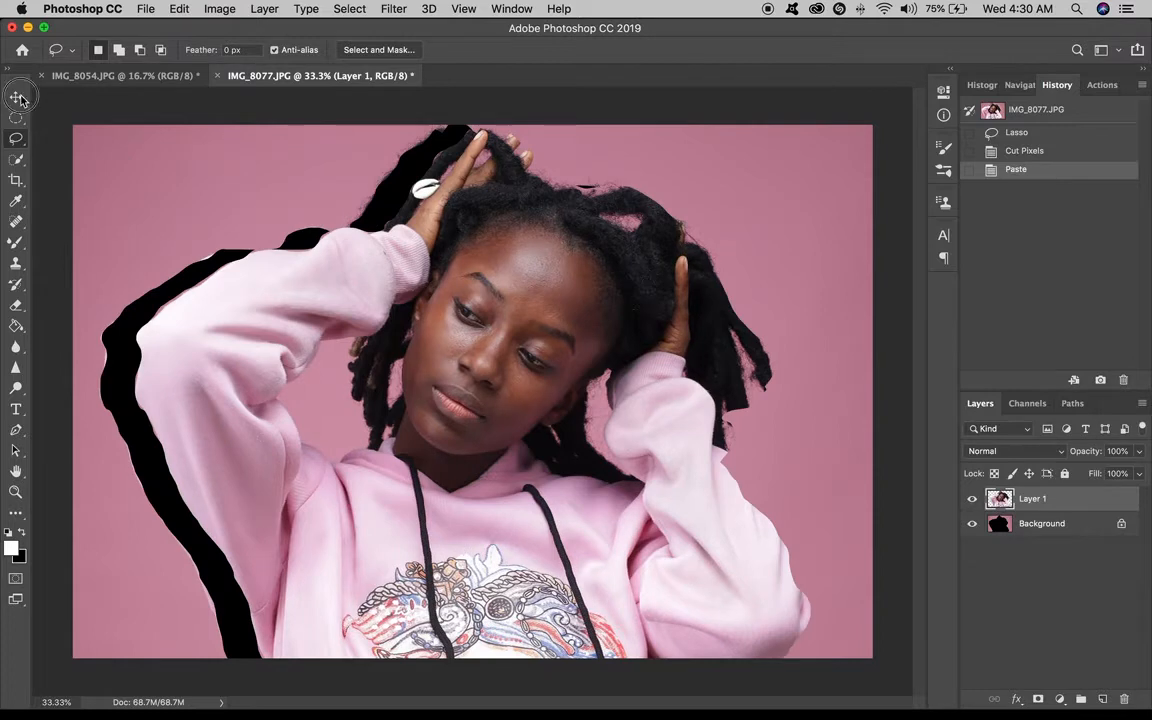
click(17, 98)
drag(520, 297, 583, 301)
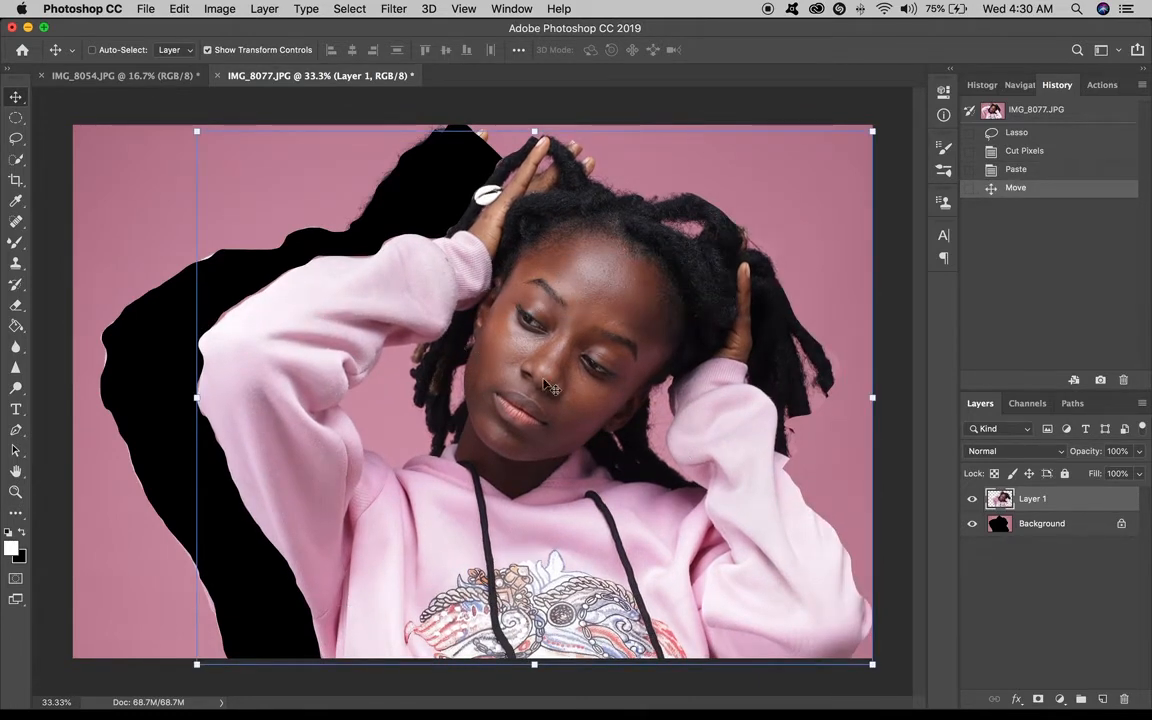
drag(522, 376, 462, 340)
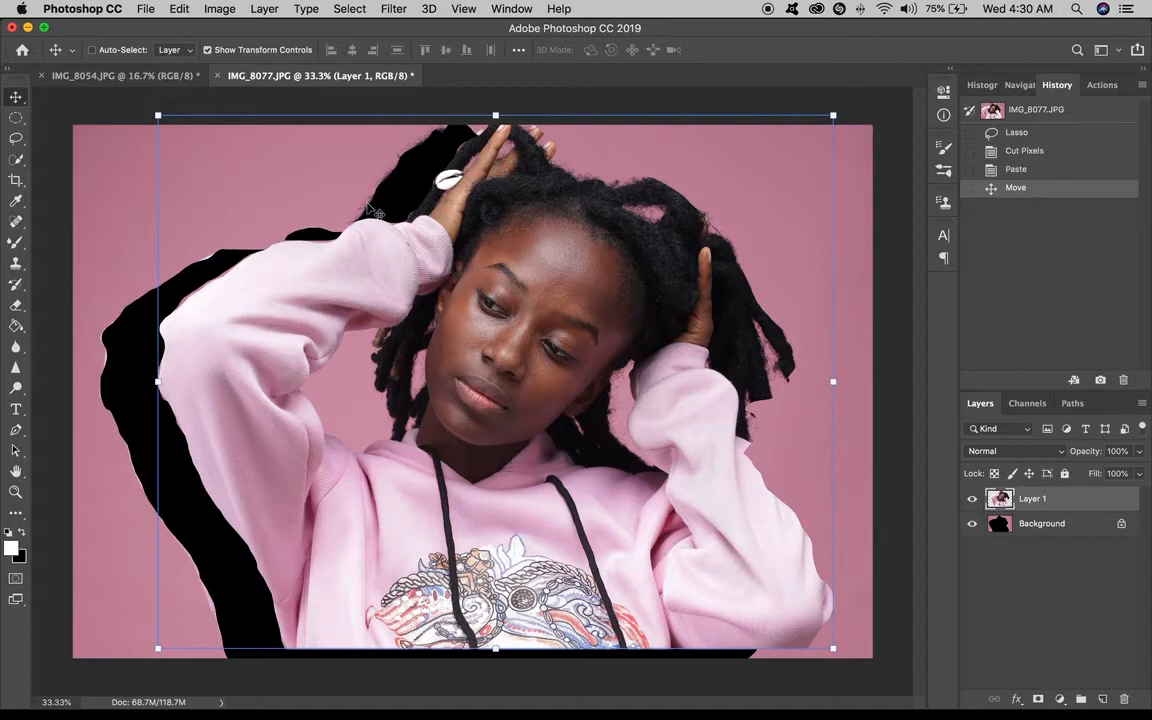
Revert the image again to its originally opened state from the History snapshot.
click(20, 140)
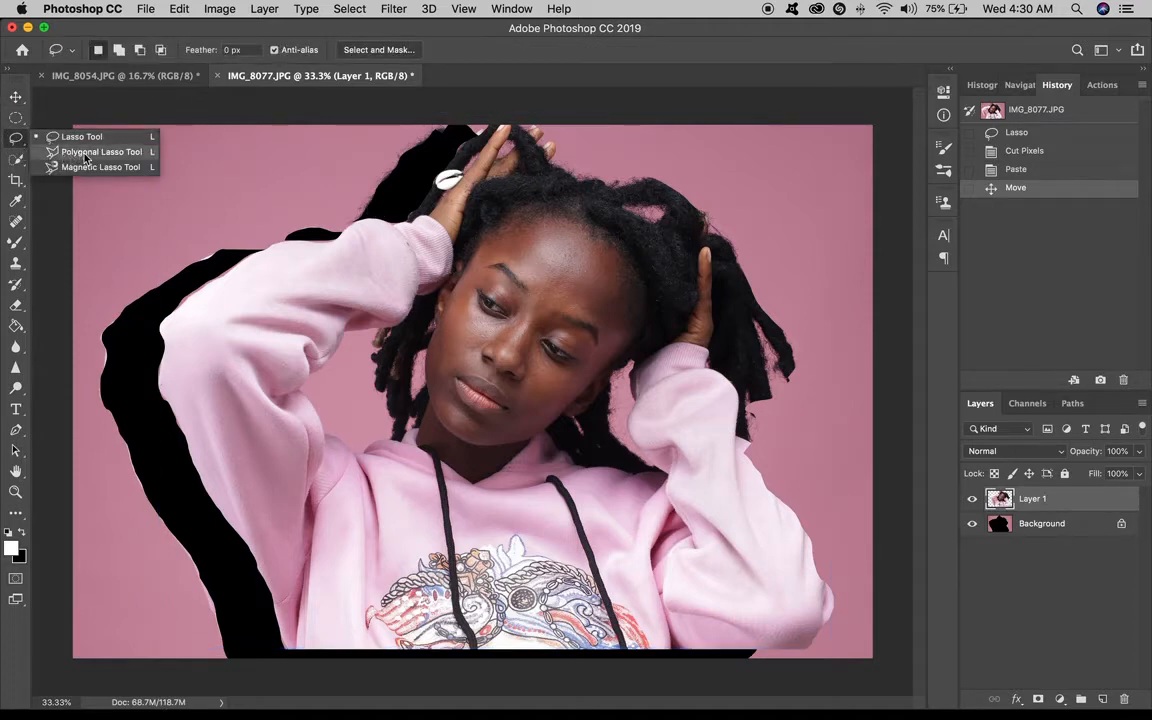
click(17, 139)
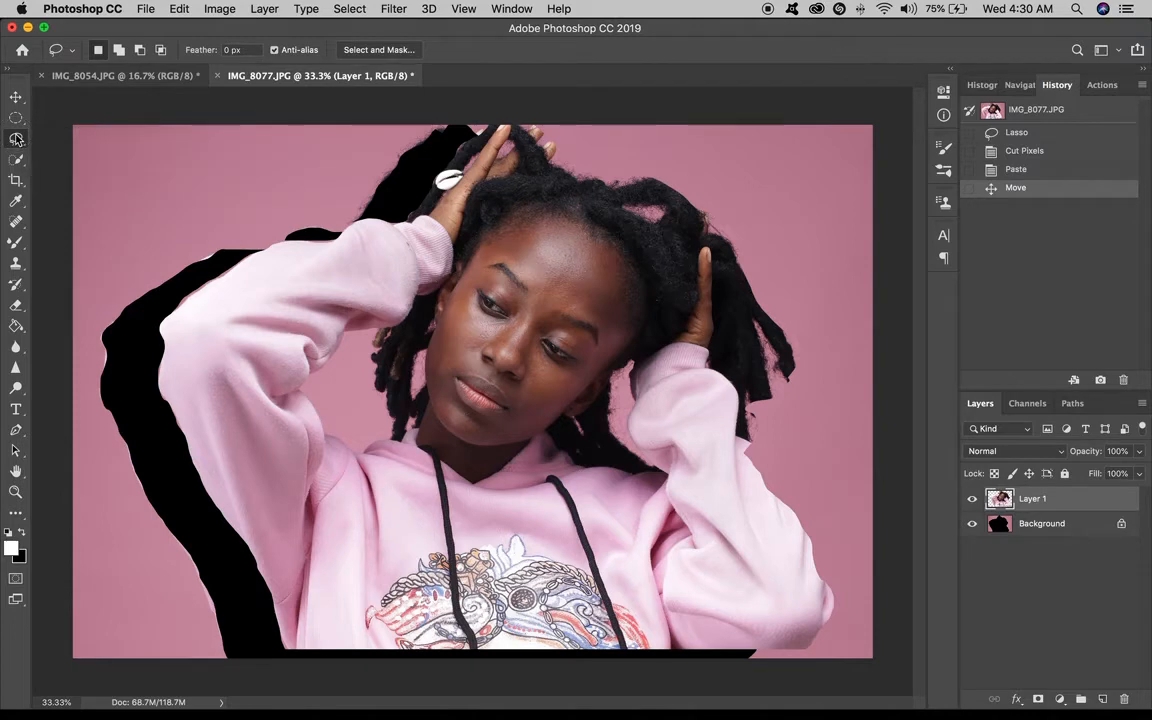
click(1045, 119)
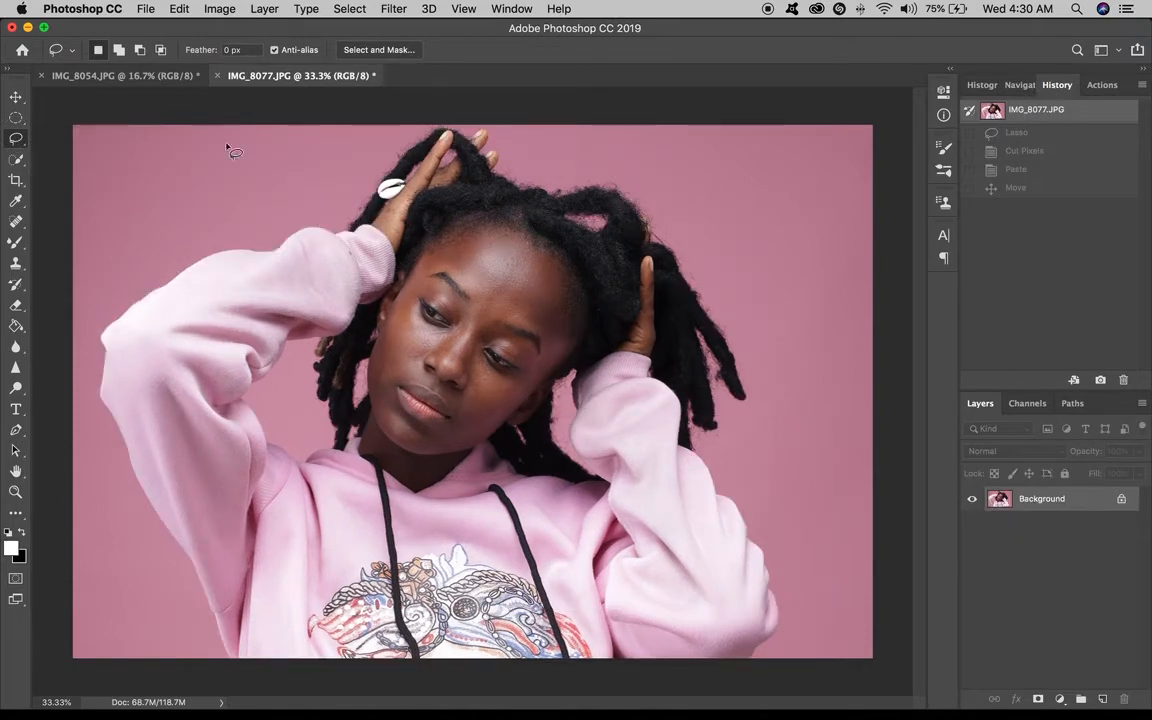
Switch to the Polygonal Lasso tool and, zoomed in, start a polygon along the outer edge of the left sleeve.
click(21, 144)
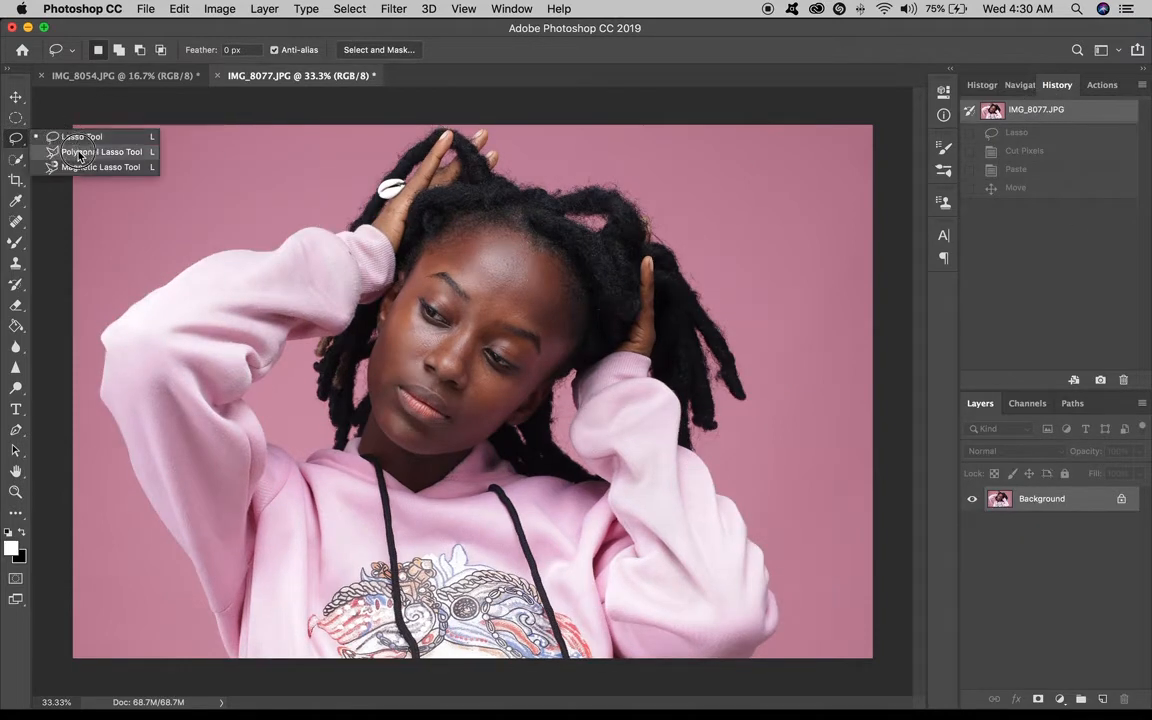
click(78, 153)
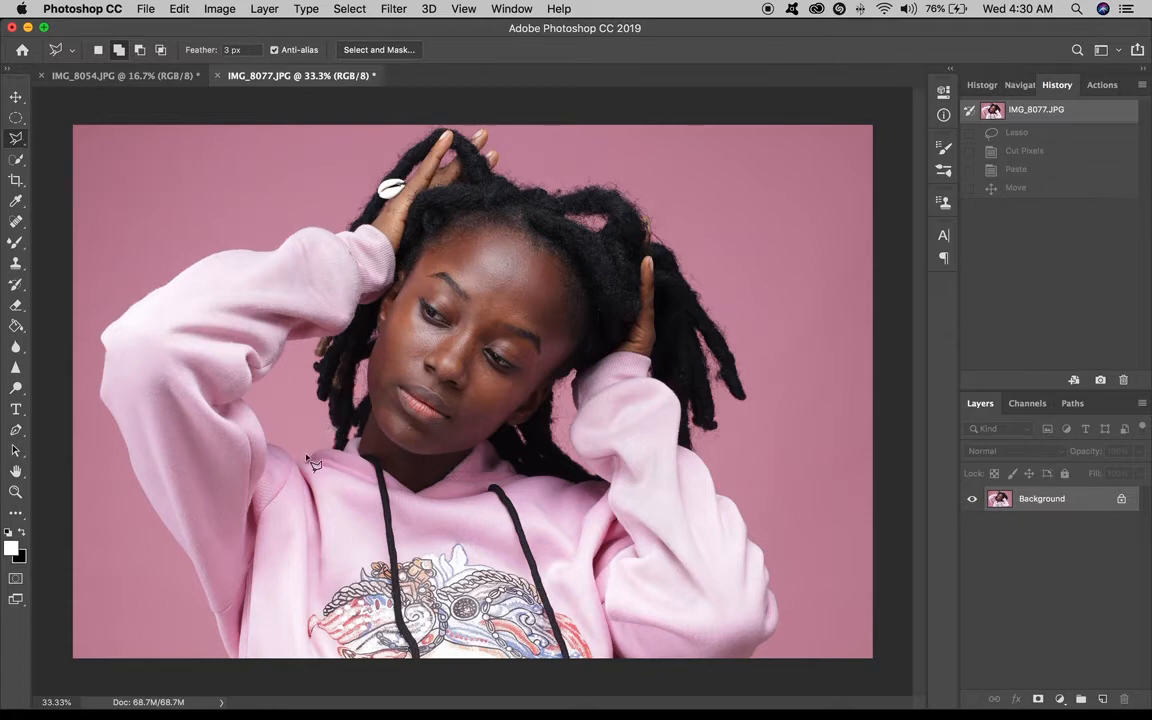
scroll(307, 457, up, 5)
drag(348, 475, 481, 335)
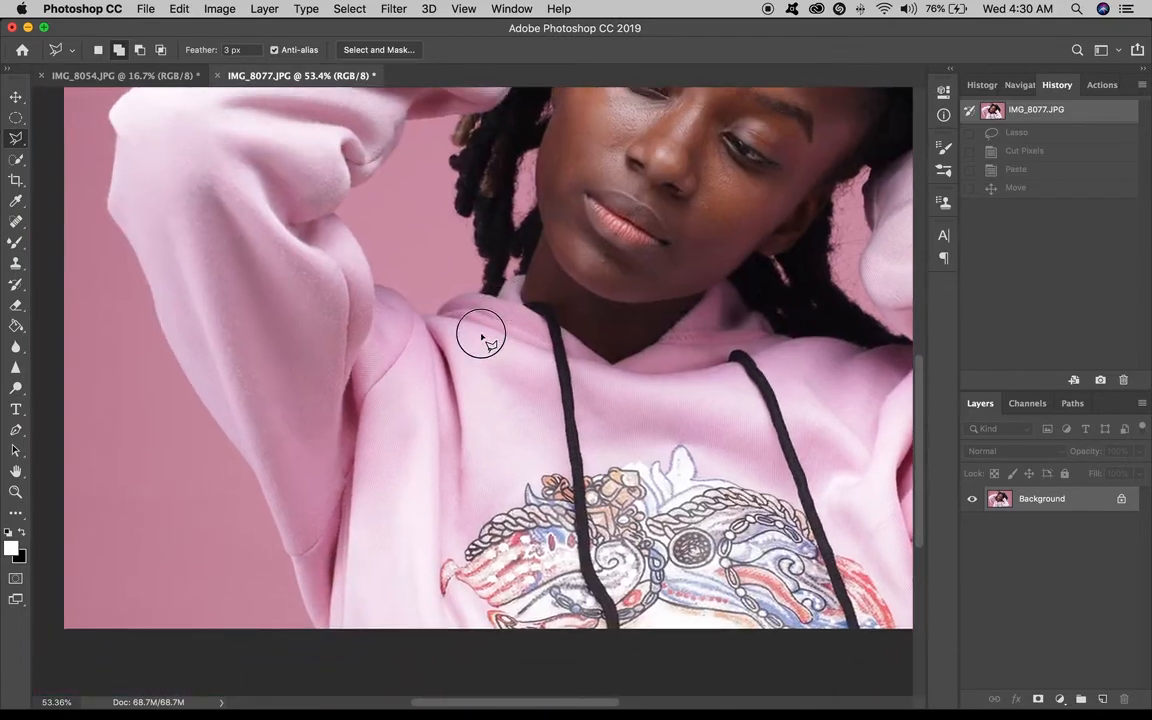
scroll(393, 442, up, 5)
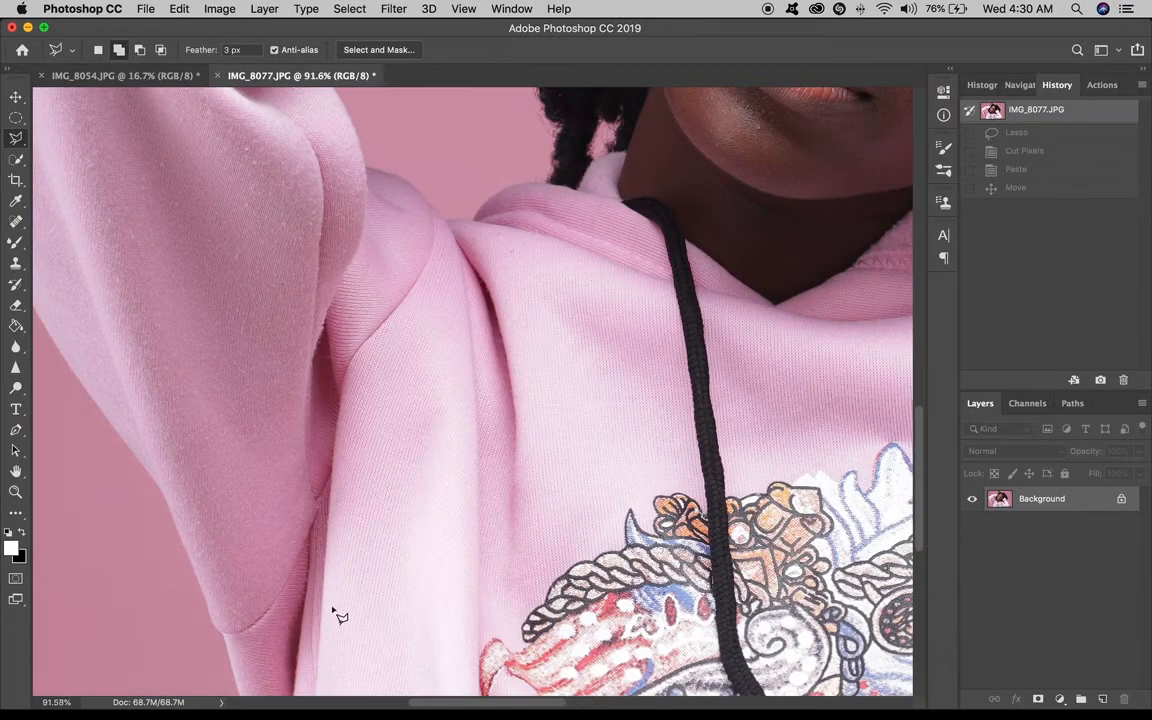
drag(306, 500, 396, 408)
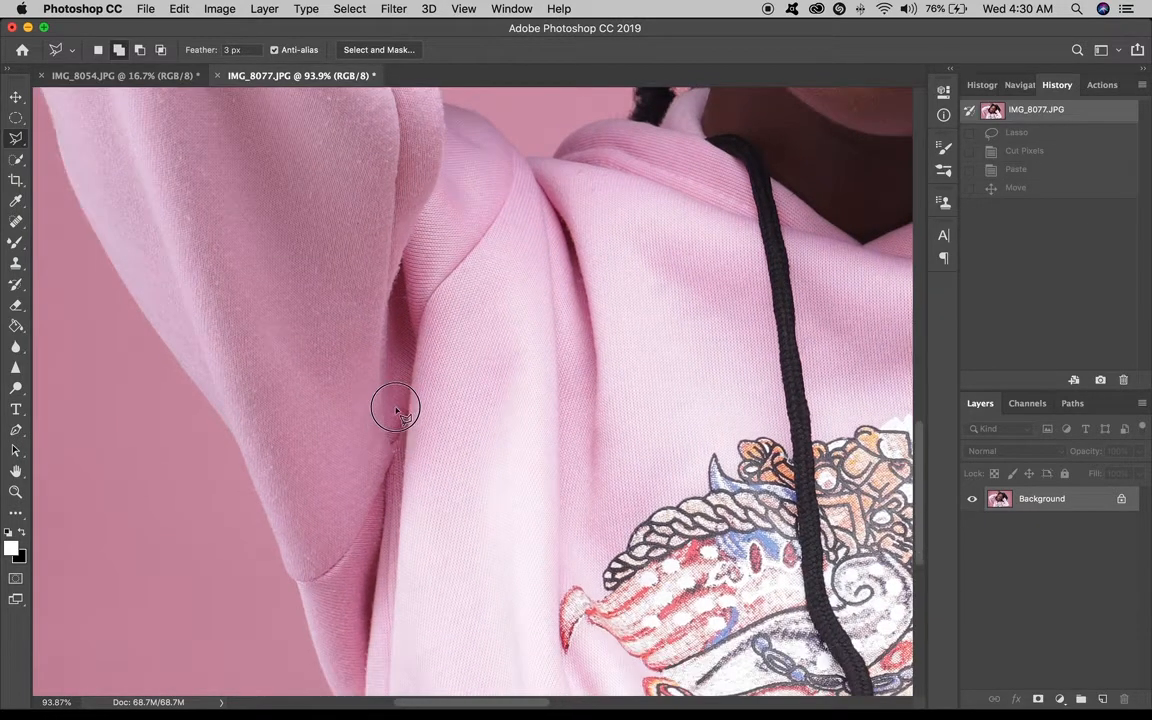
scroll(376, 411, down, 2)
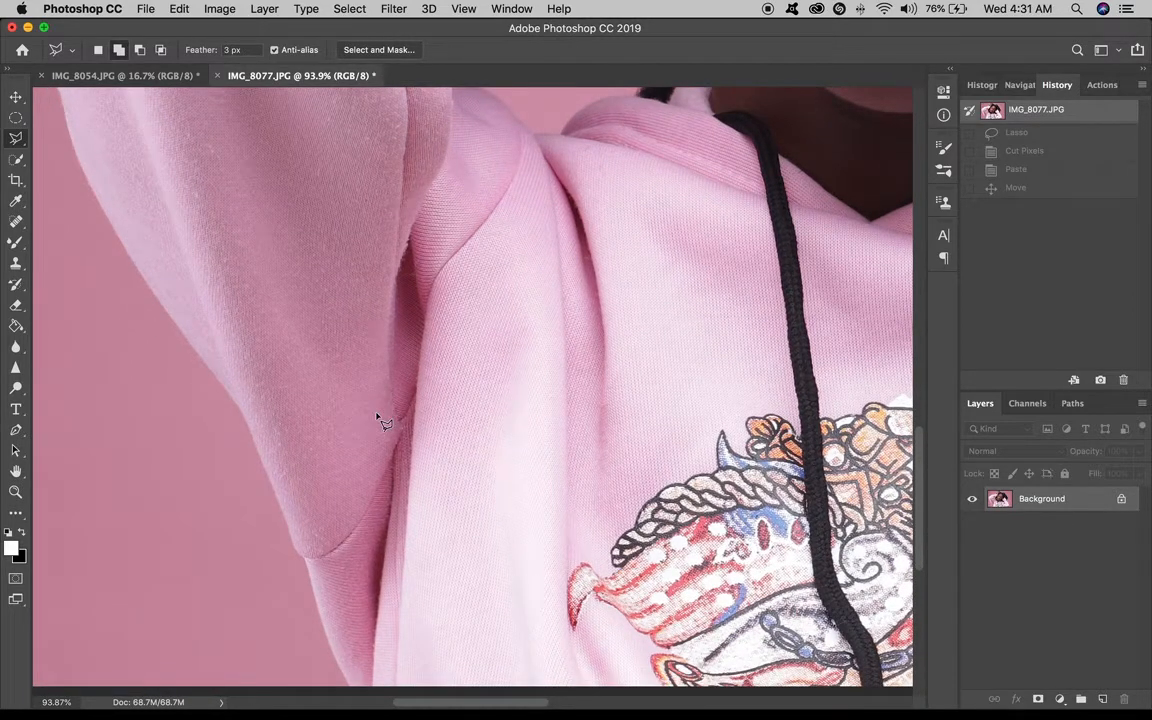
scroll(379, 470, down, 3)
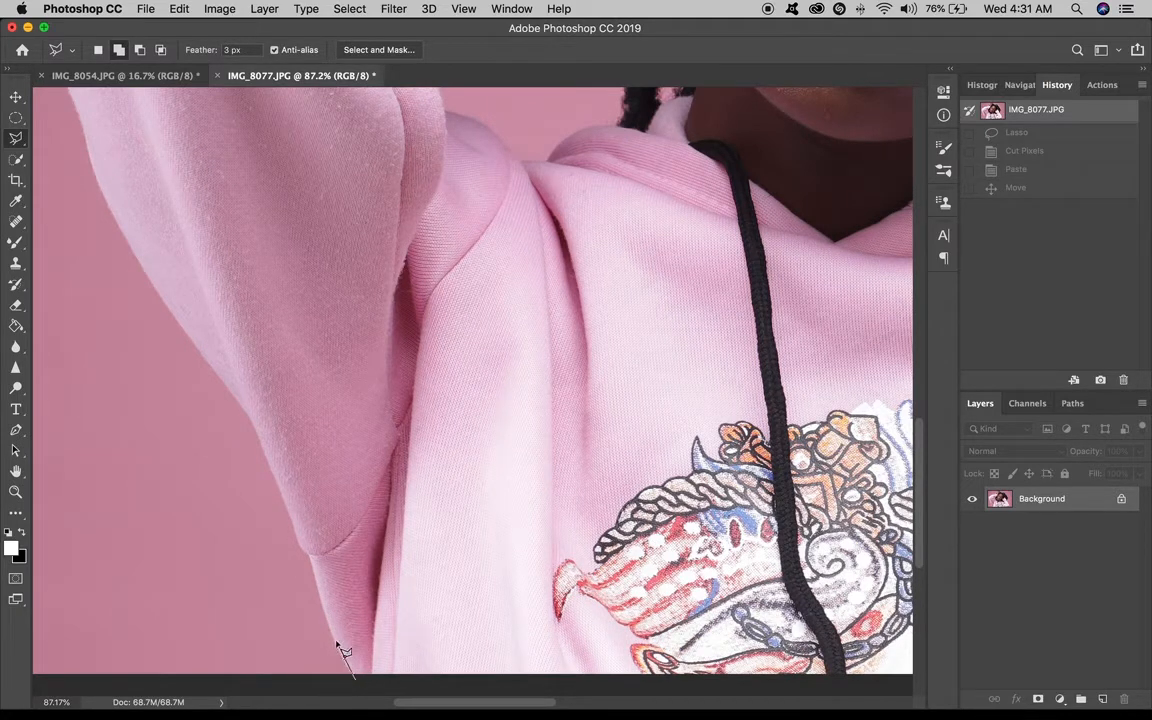
drag(312, 557, 295, 533)
mouse_move(272, 460)
mouse_down()
mouse_move(217, 350)
mouse_move(241, 405)
mouse_move(158, 293)
mouse_move(60, 15)
mouse_move(20, 6)
mouse_move(44, 168)
mouse_up()
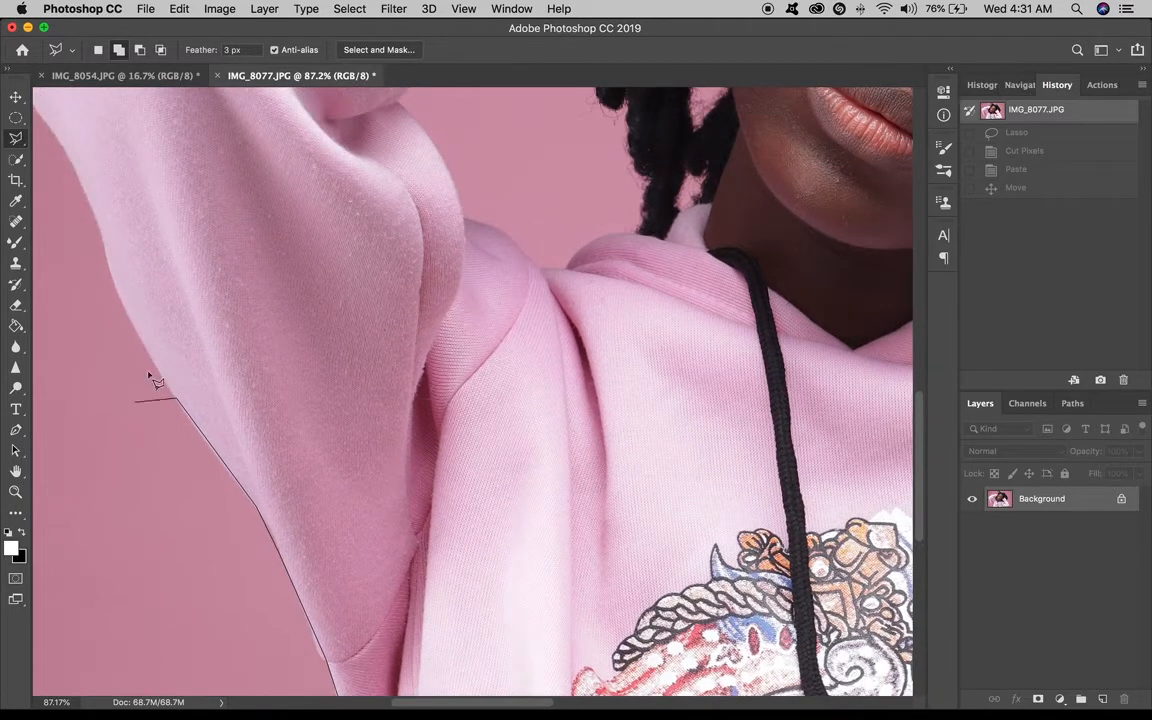
click(123, 308)
click(105, 243)
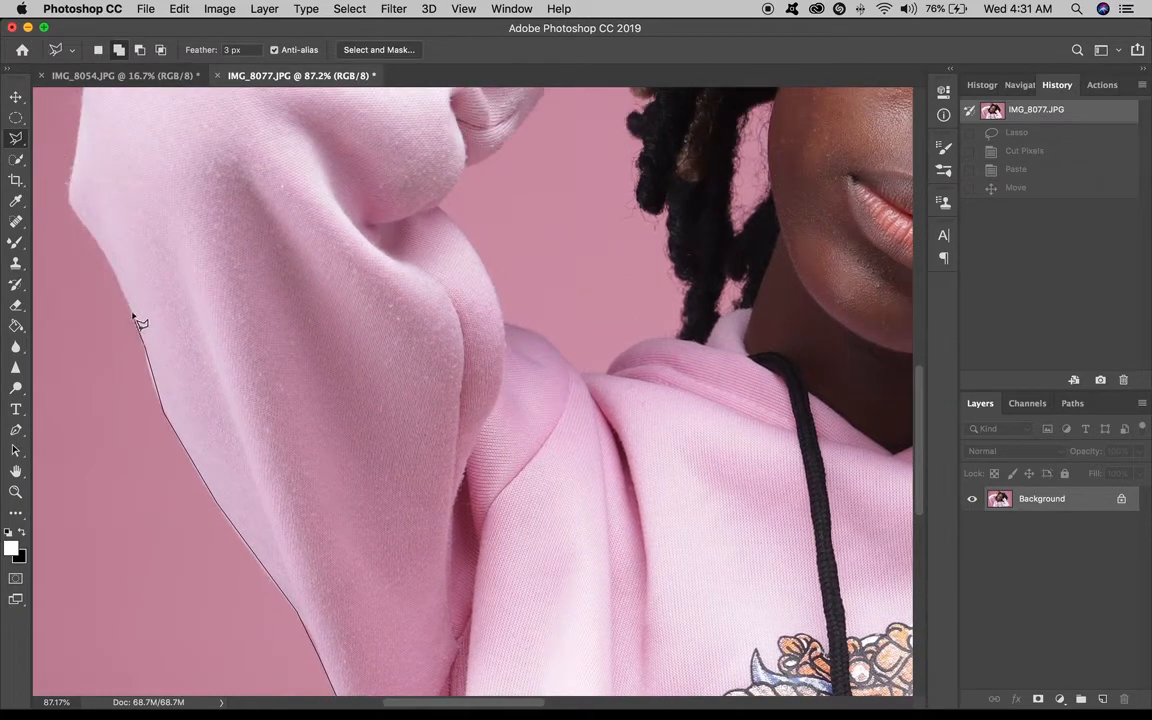
click(73, 206)
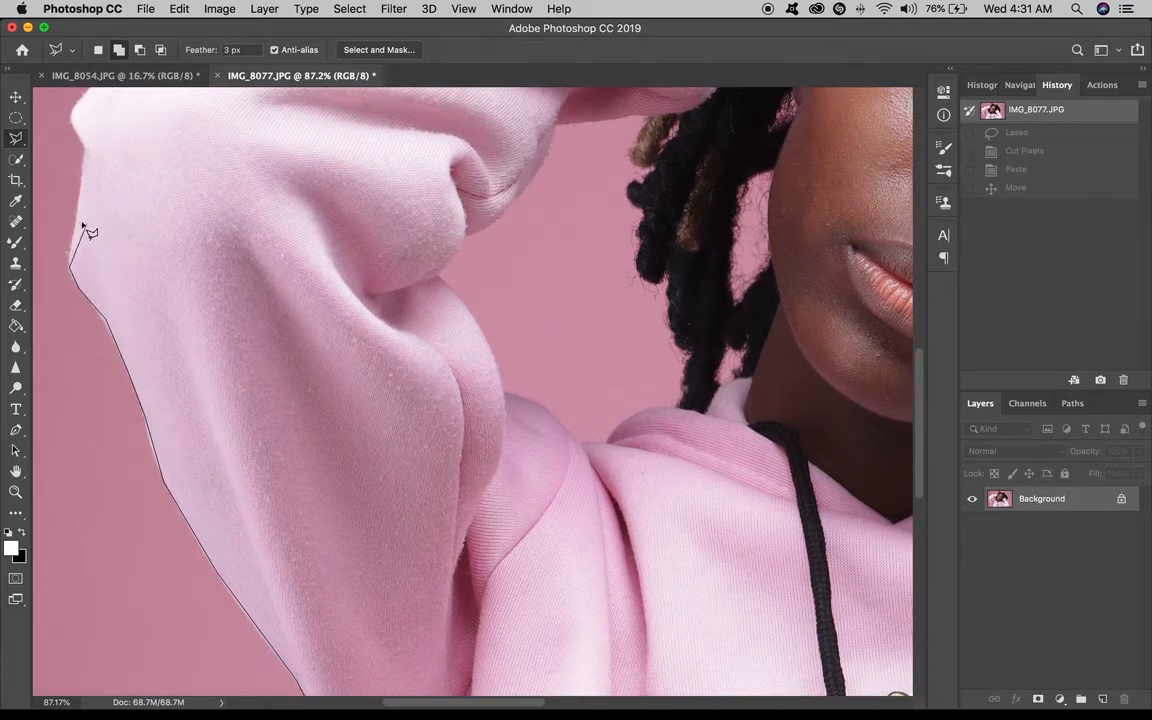
click(84, 152)
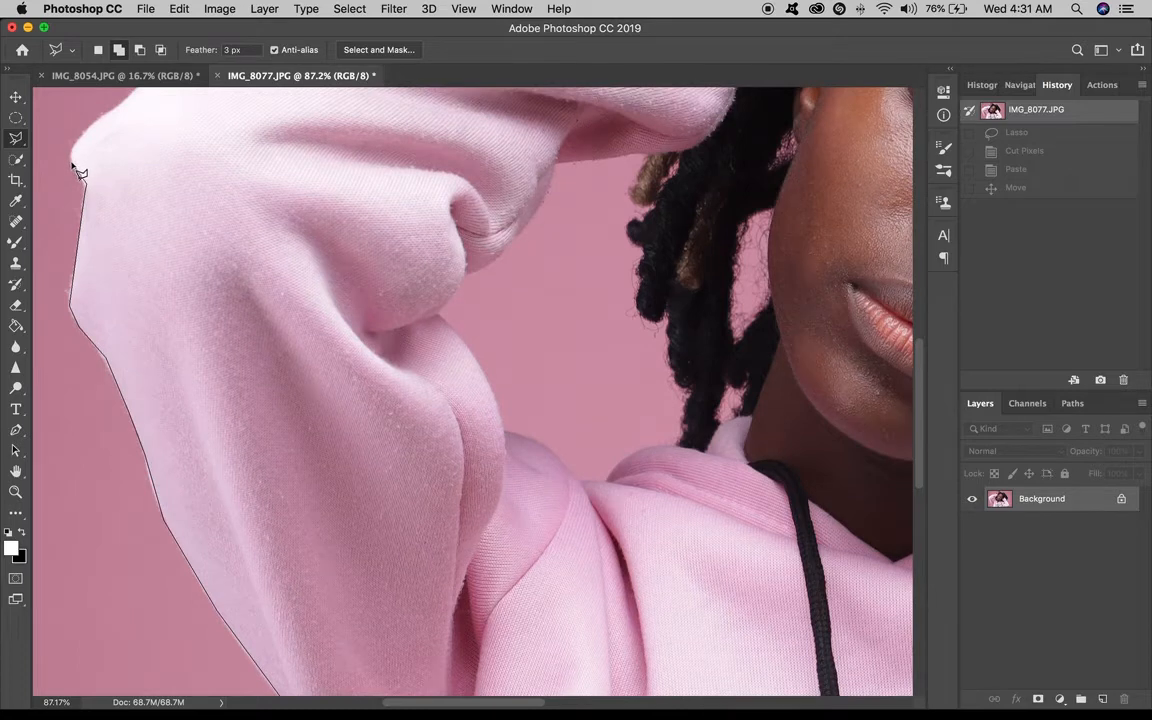
click(80, 138)
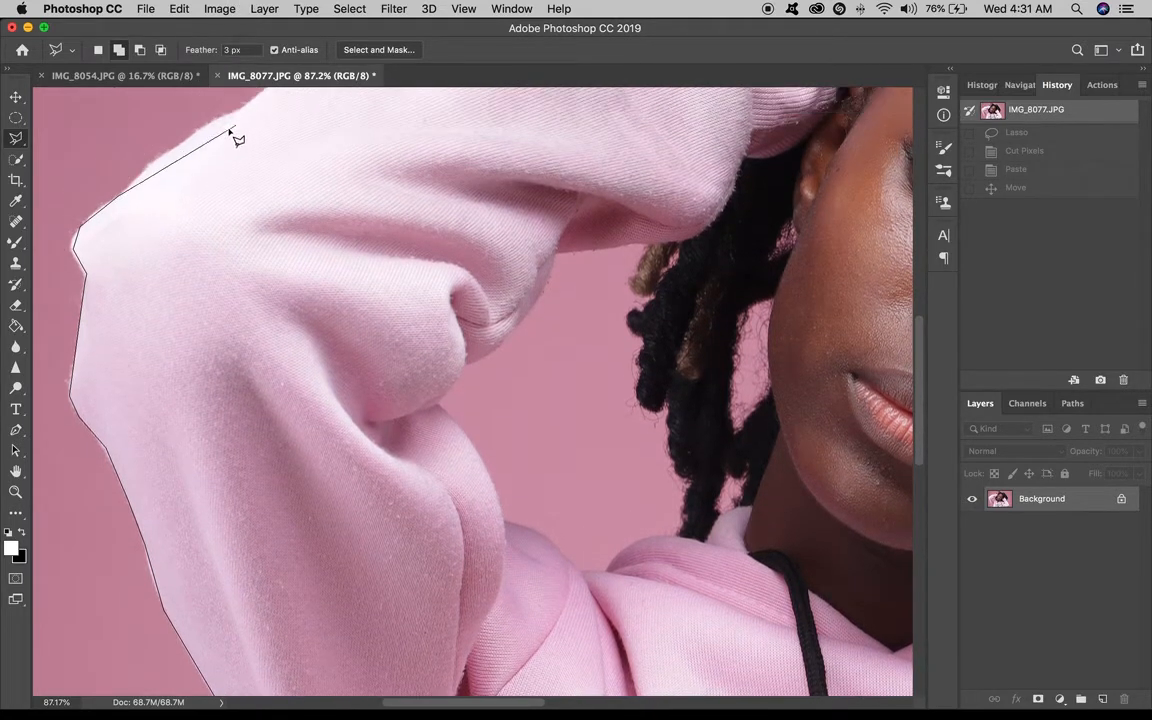
click(155, 160)
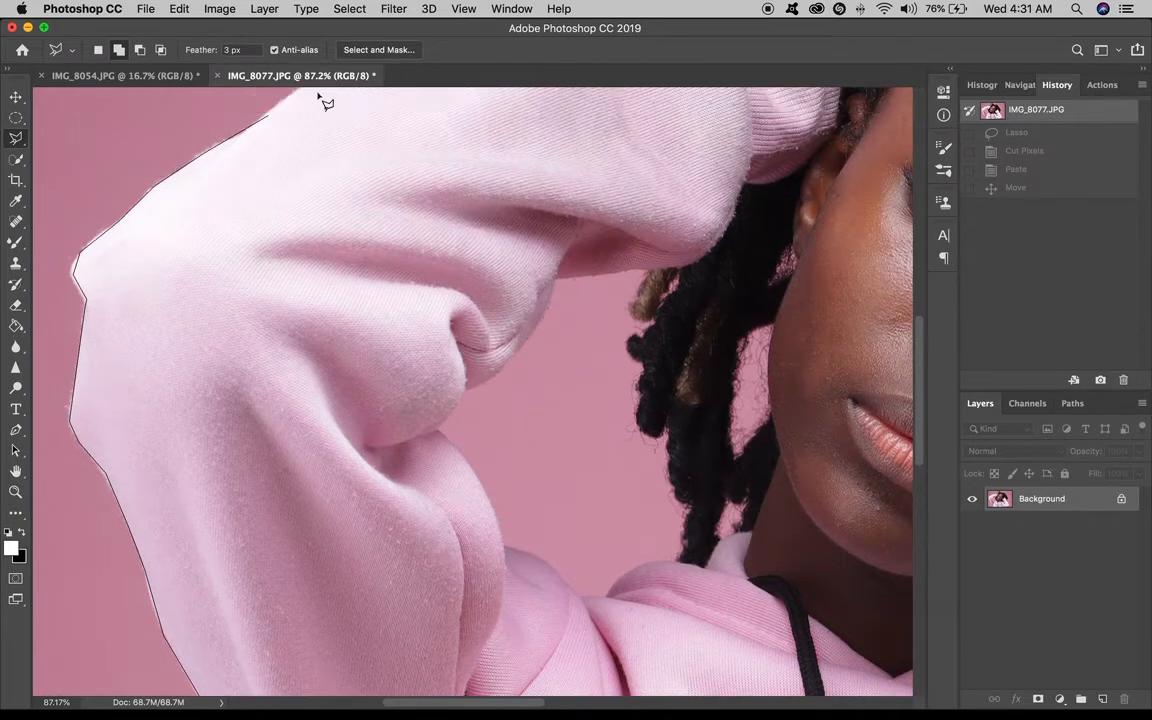
click(264, 126)
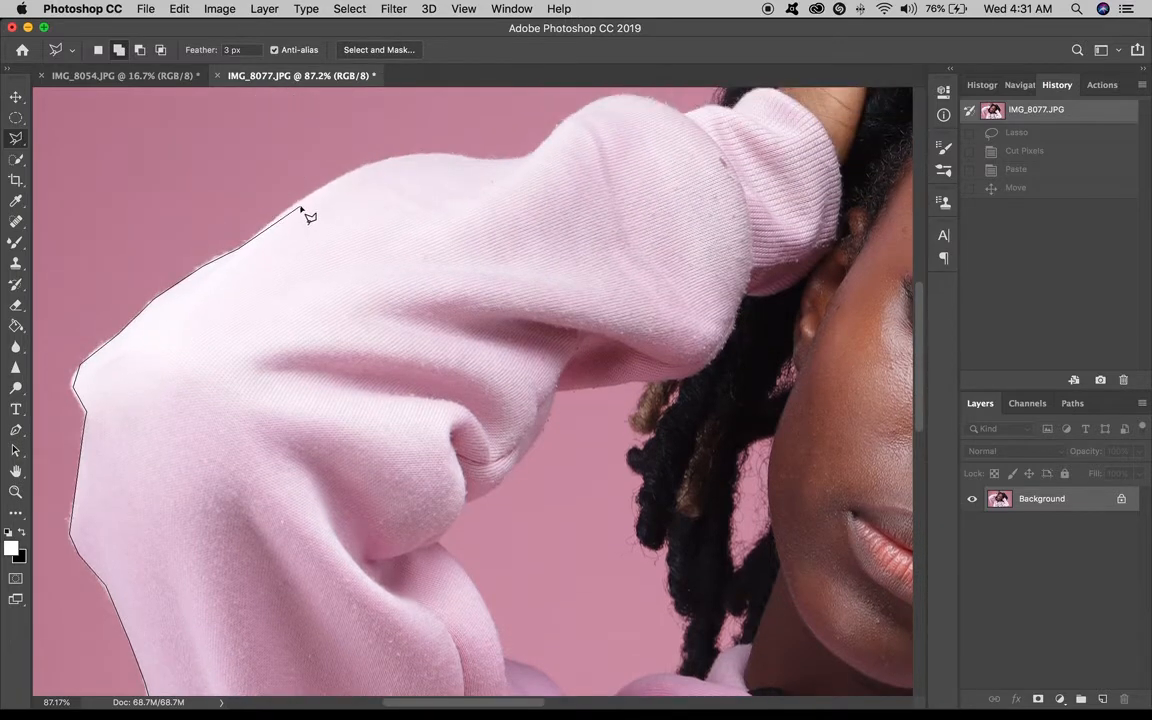
Continue placing polygon points along the top of the raised arm and across the hand into the hair.
click(301, 205)
click(366, 164)
click(592, 110)
click(620, 99)
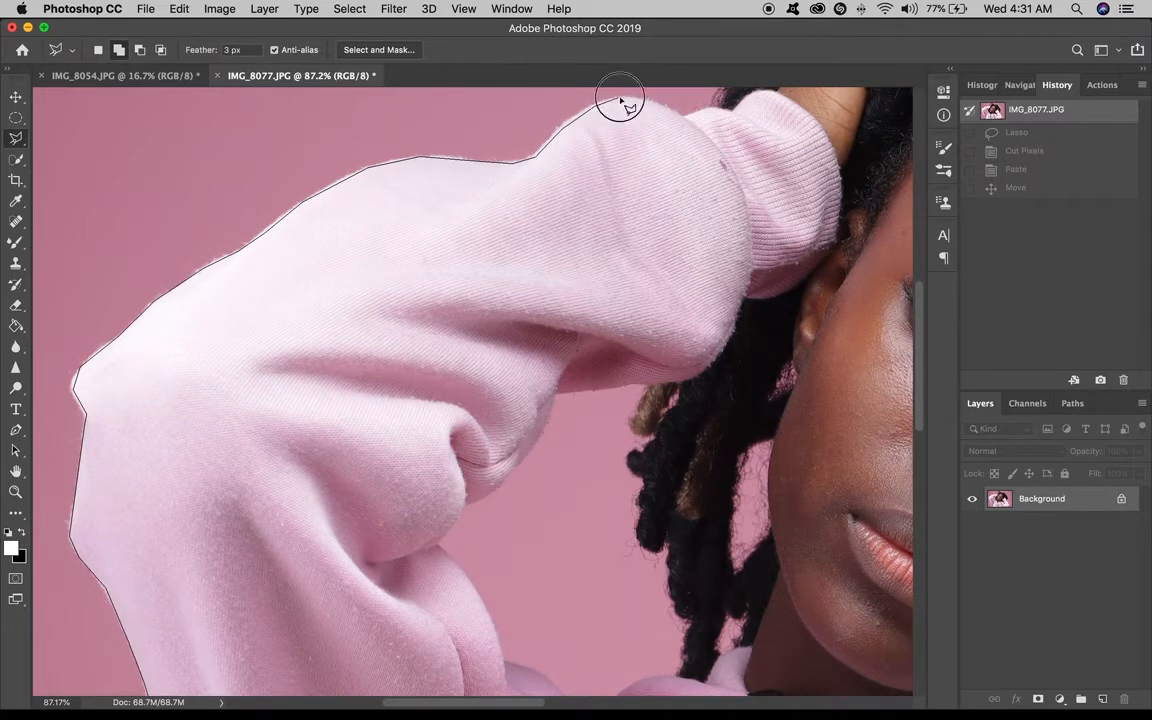
click(688, 113)
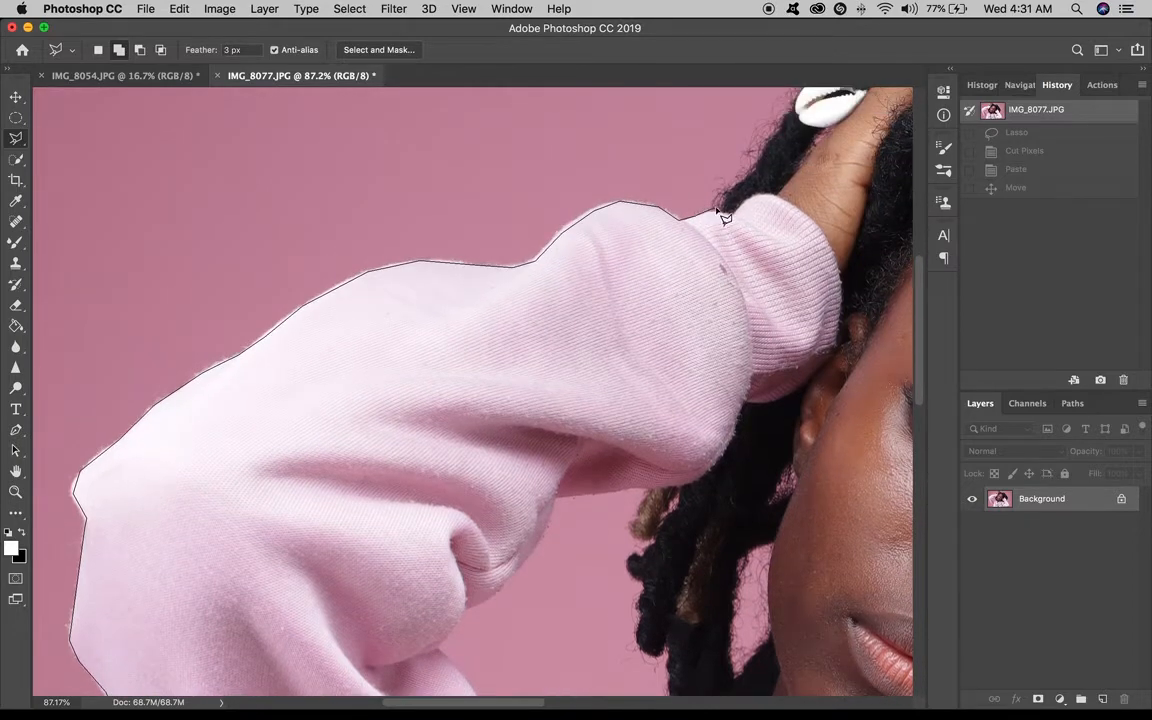
click(720, 207)
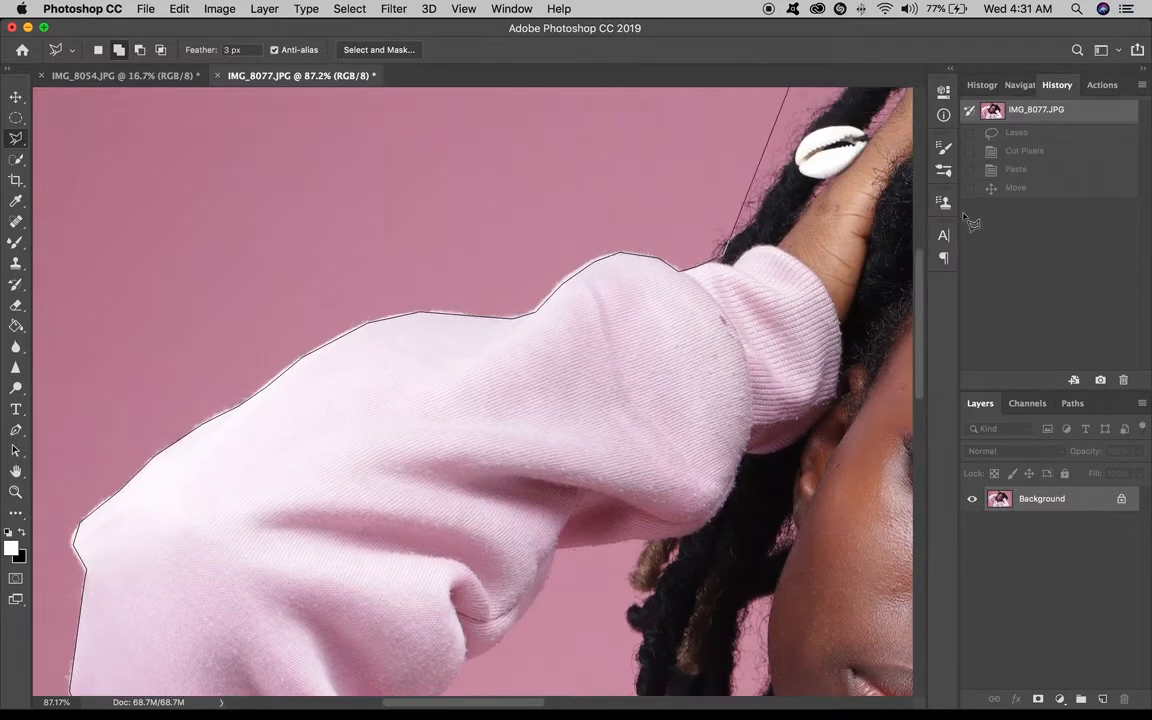
click(718, 239)
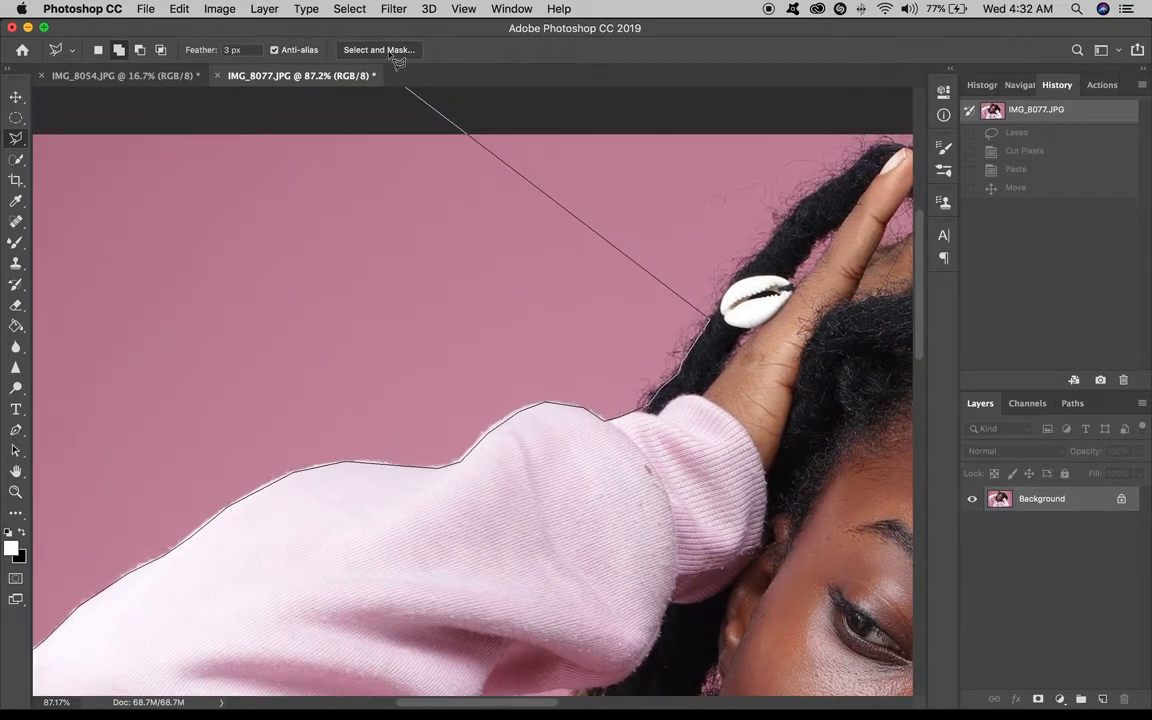
click(728, 288)
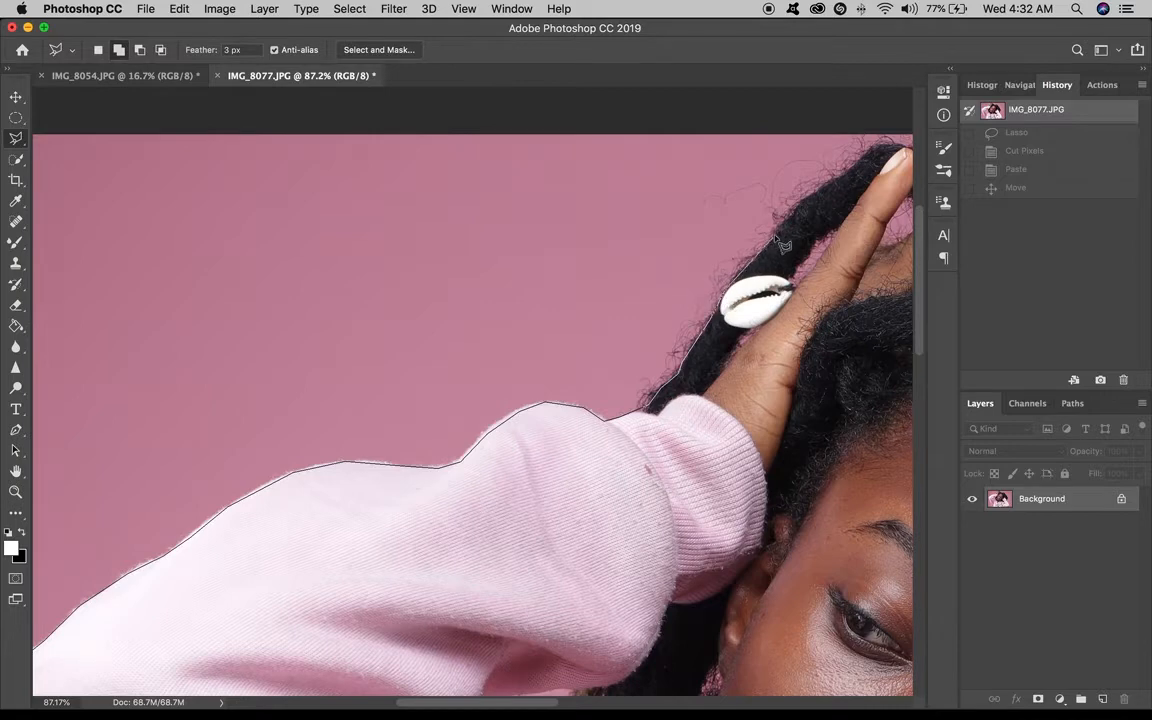
click(774, 229)
click(803, 198)
click(852, 172)
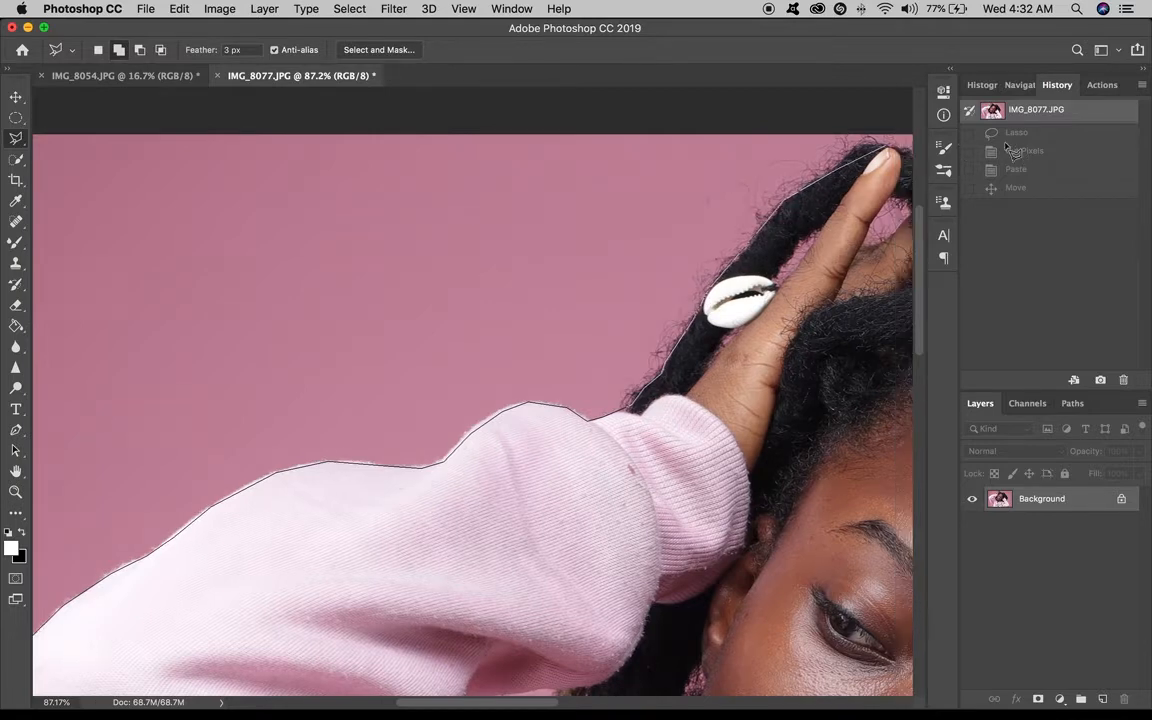
click(865, 137)
scroll(852, 212, down, 5)
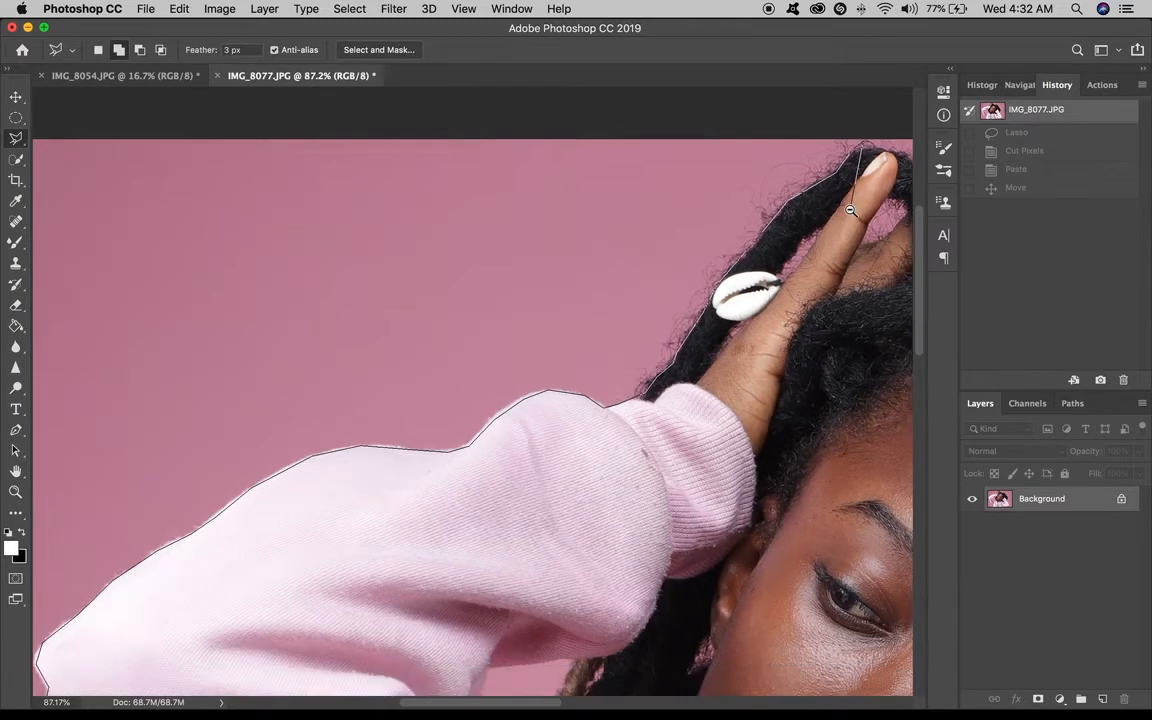
alt+click(852, 210)
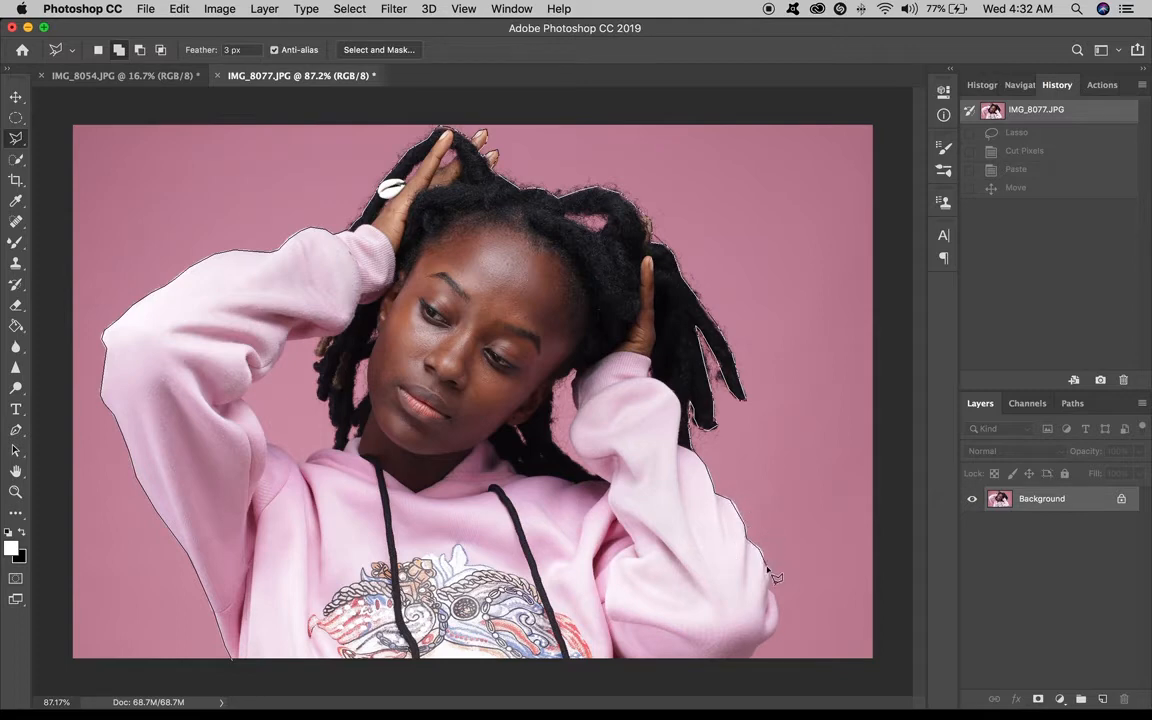
Close the polygonal selection around the person's right side and along the bottom edge of the image.
click(775, 601)
click(776, 615)
click(757, 645)
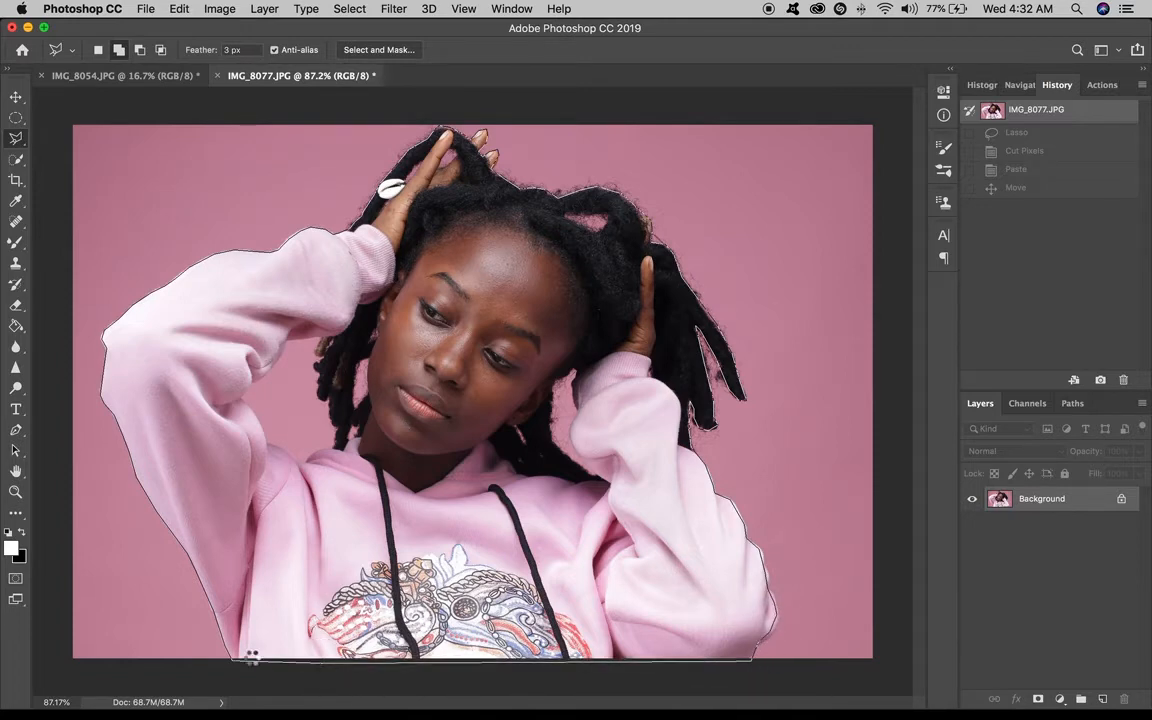
click(233, 660)
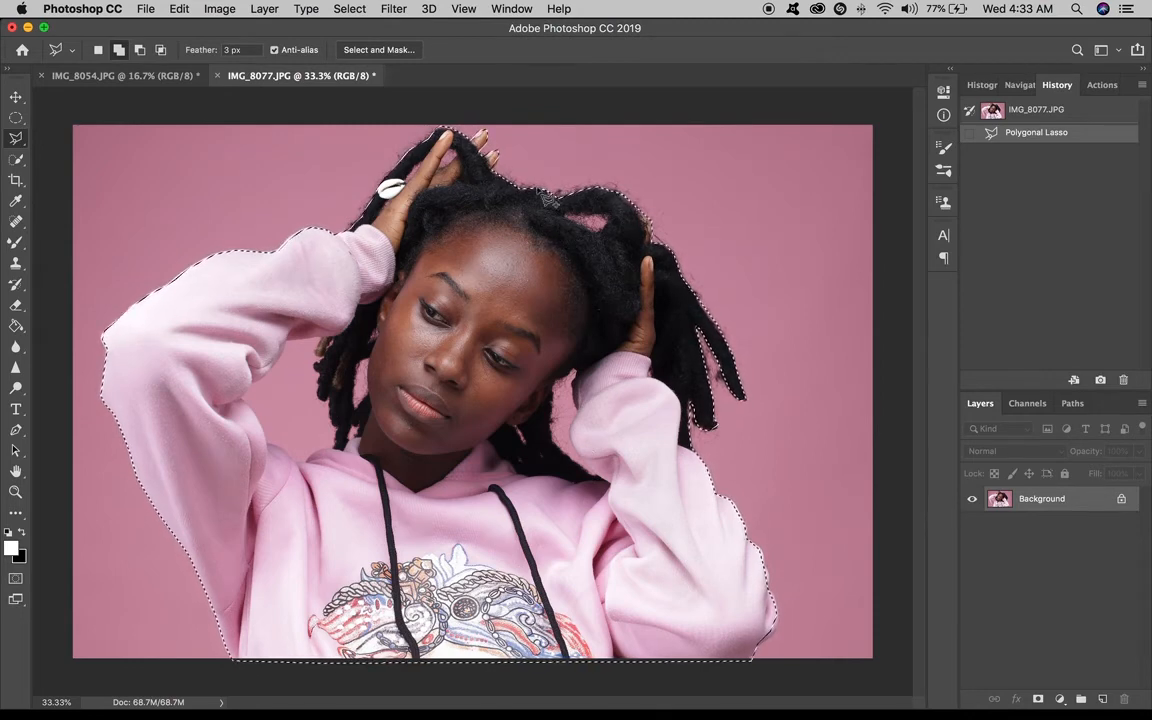
Feather the polygonal selection with a radius of 4 pixels.
right_click(556, 251)
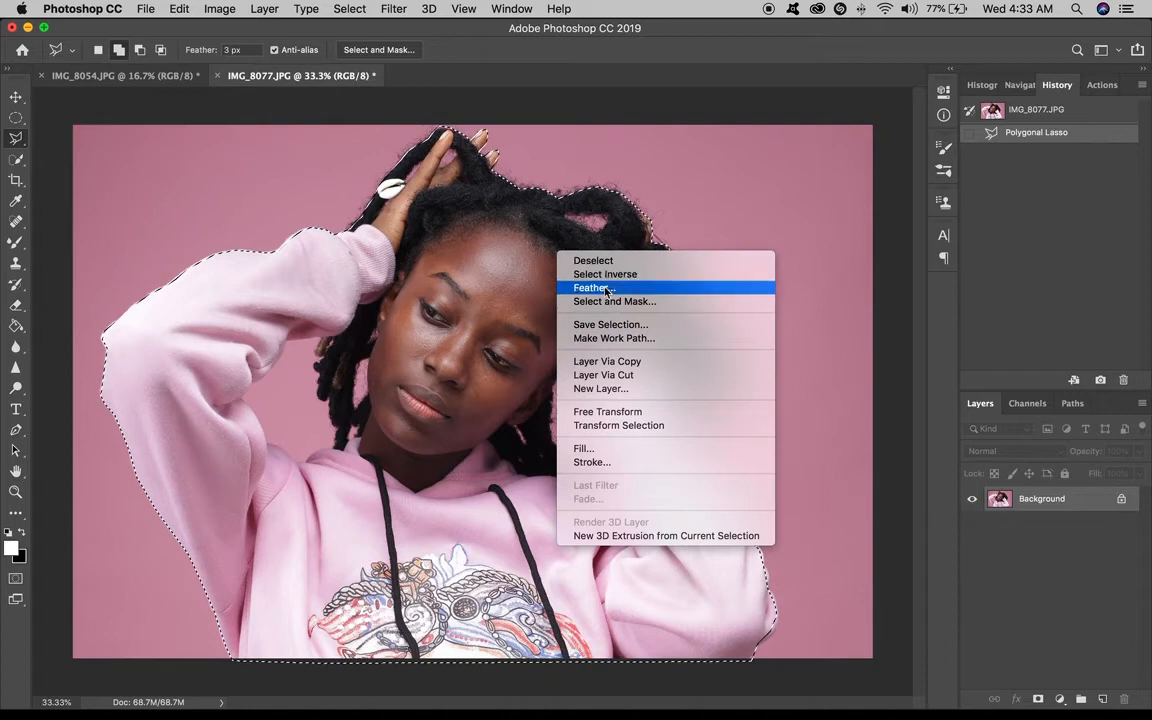
click(607, 291)
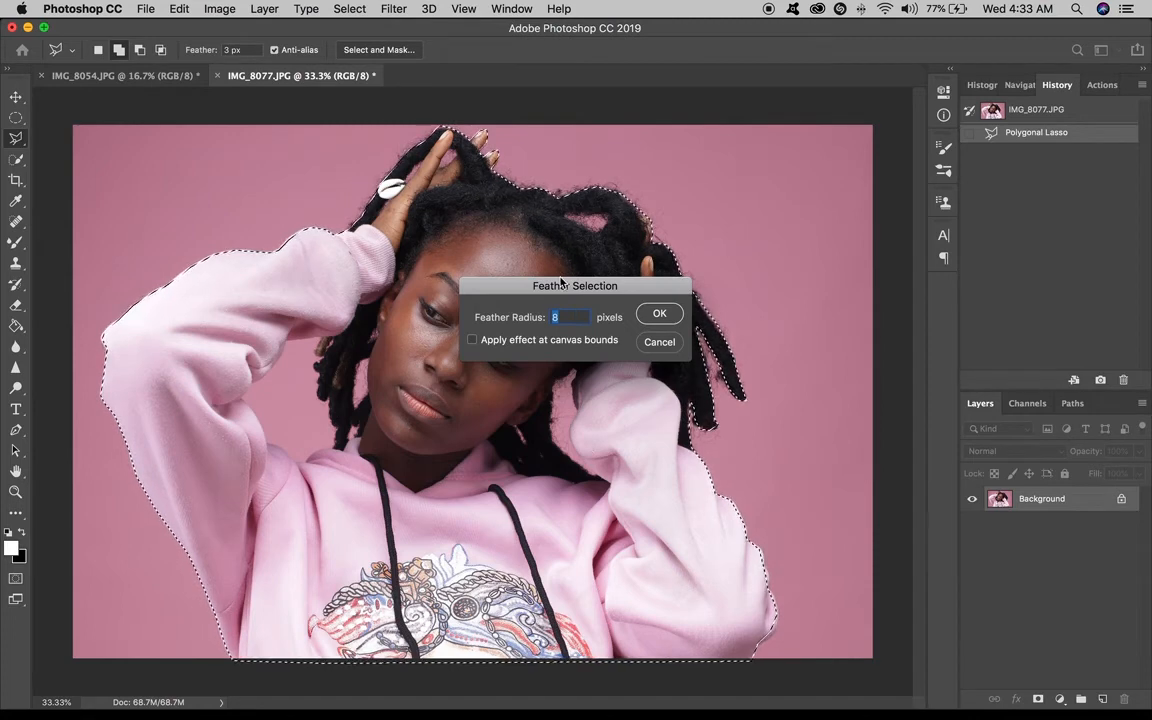
text(4)
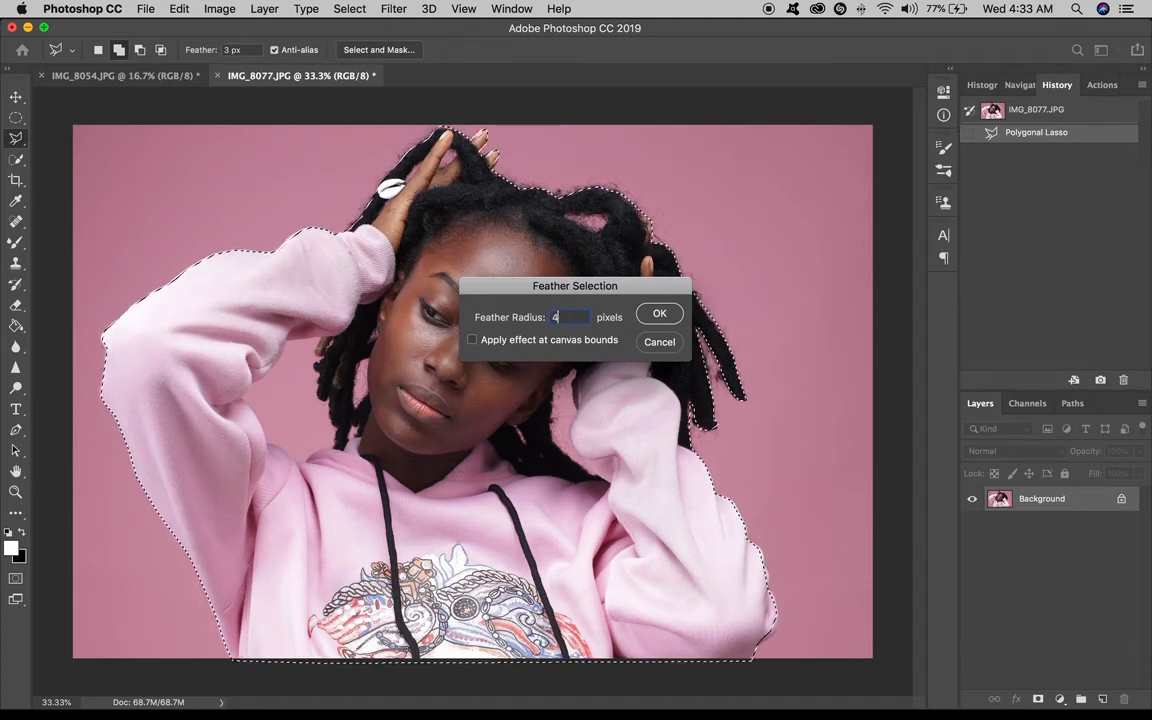
key(Return)
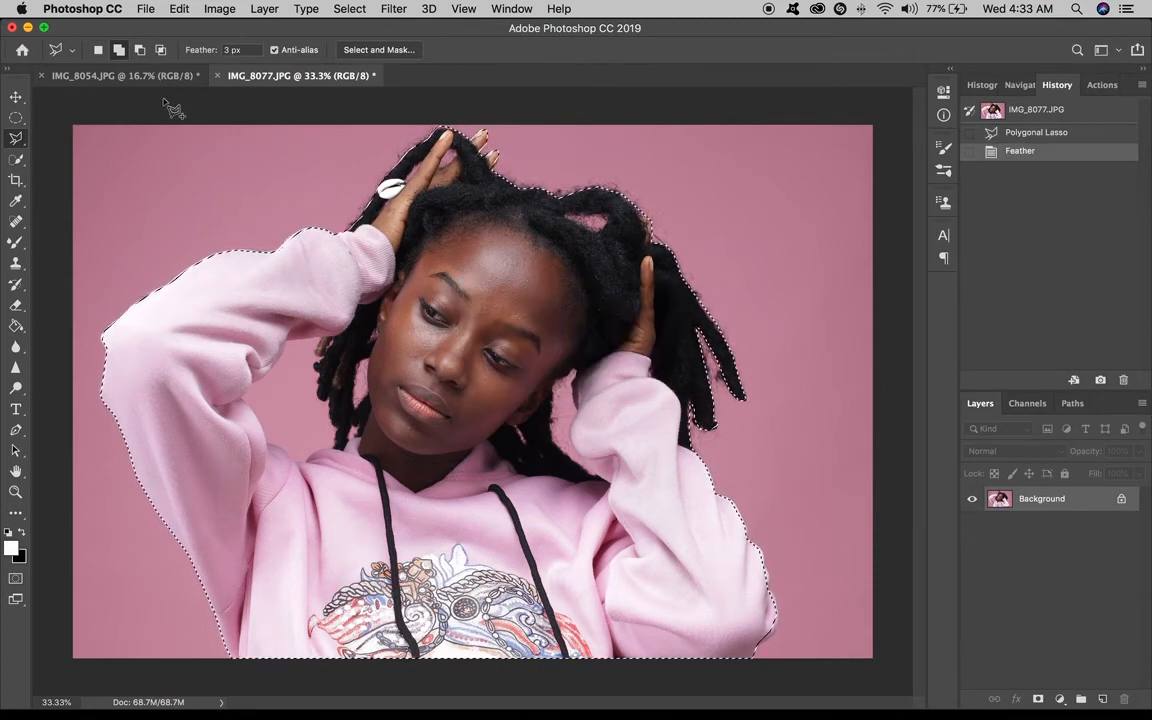
Switch to the Move tool and drag the selected person up and to the right.
click(15, 98)
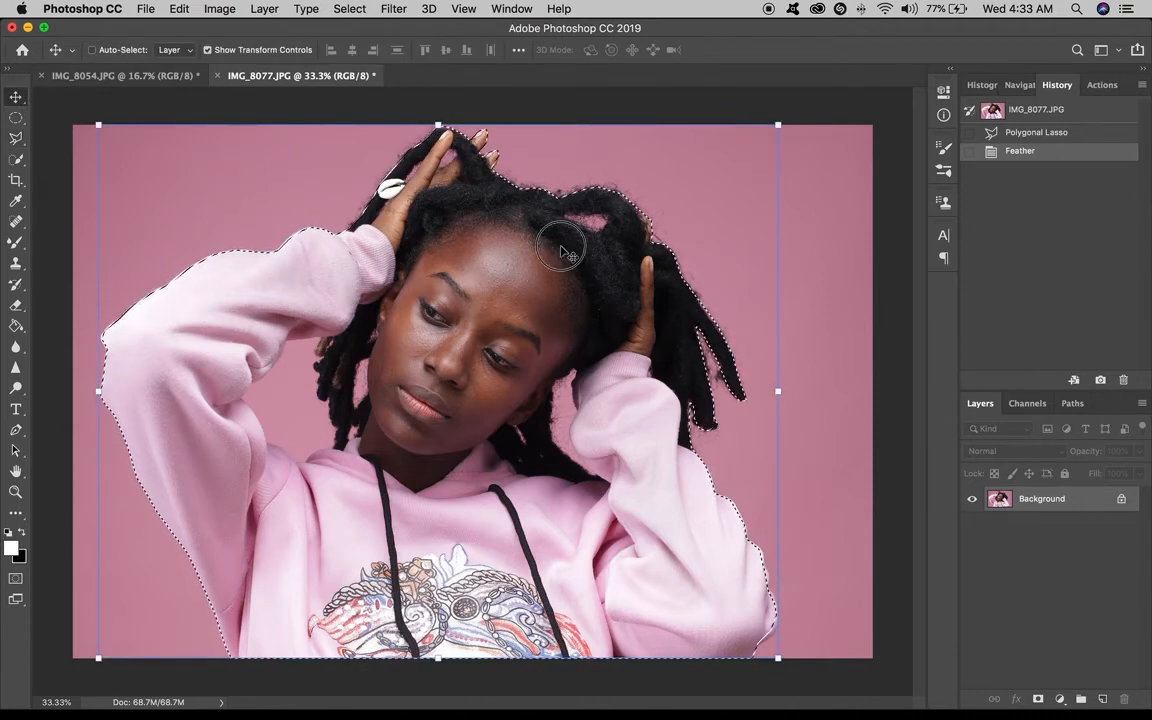
drag(604, 240, 634, 235)
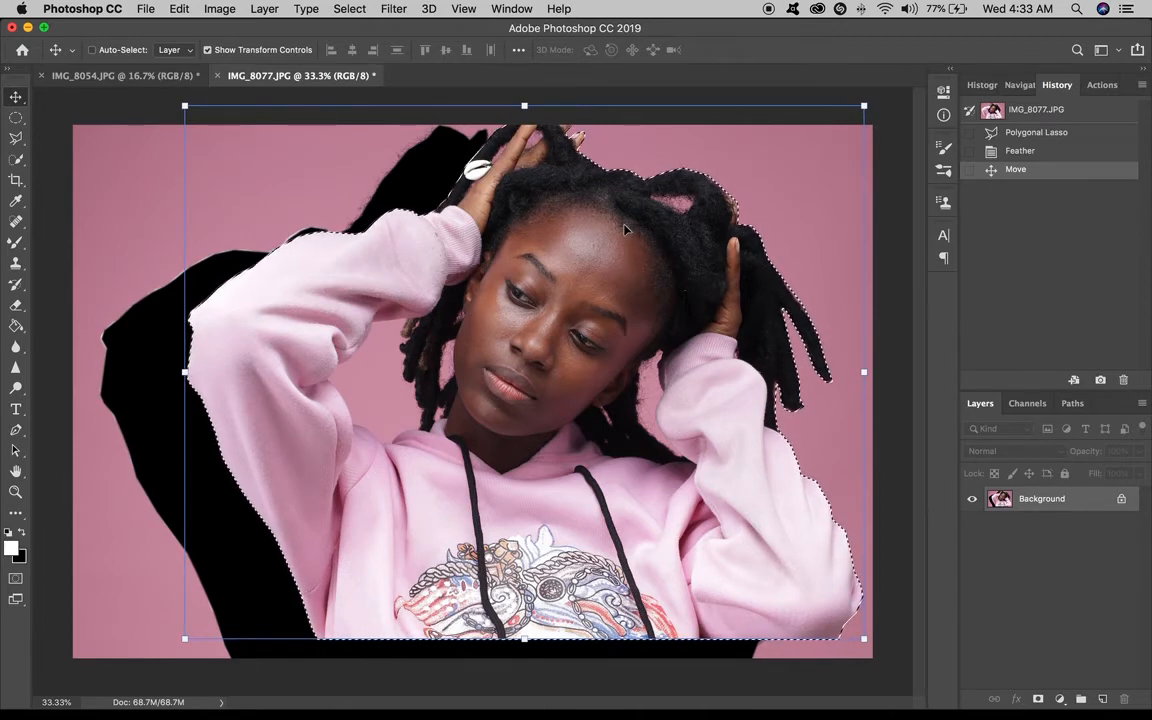
click(597, 262)
drag(597, 265, 564, 226)
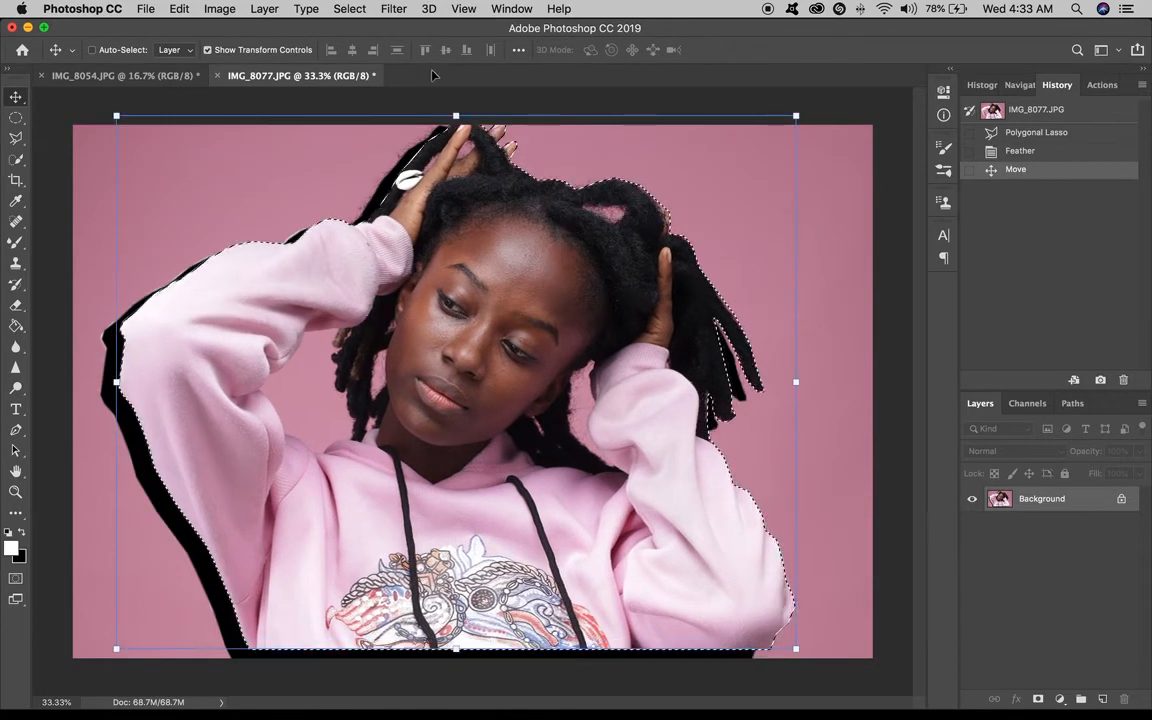
Nudge the selected pixels in large increments left, down and back to the right.
click(462, 222)
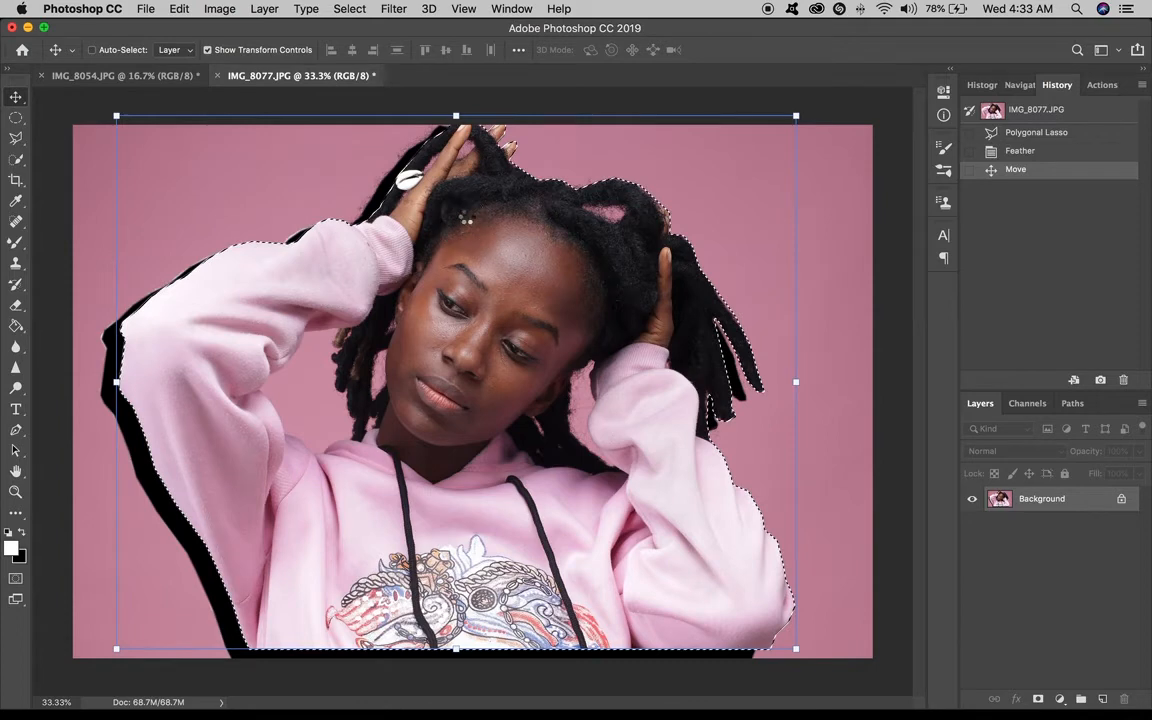
key(shift+Left)
key(shift+Left)
key(shift+Left)
key(shift+Left)
key(shift+Left)
key(shift+Left)
key(shift+Left)
key(shift+Down)
key(shift+Down)
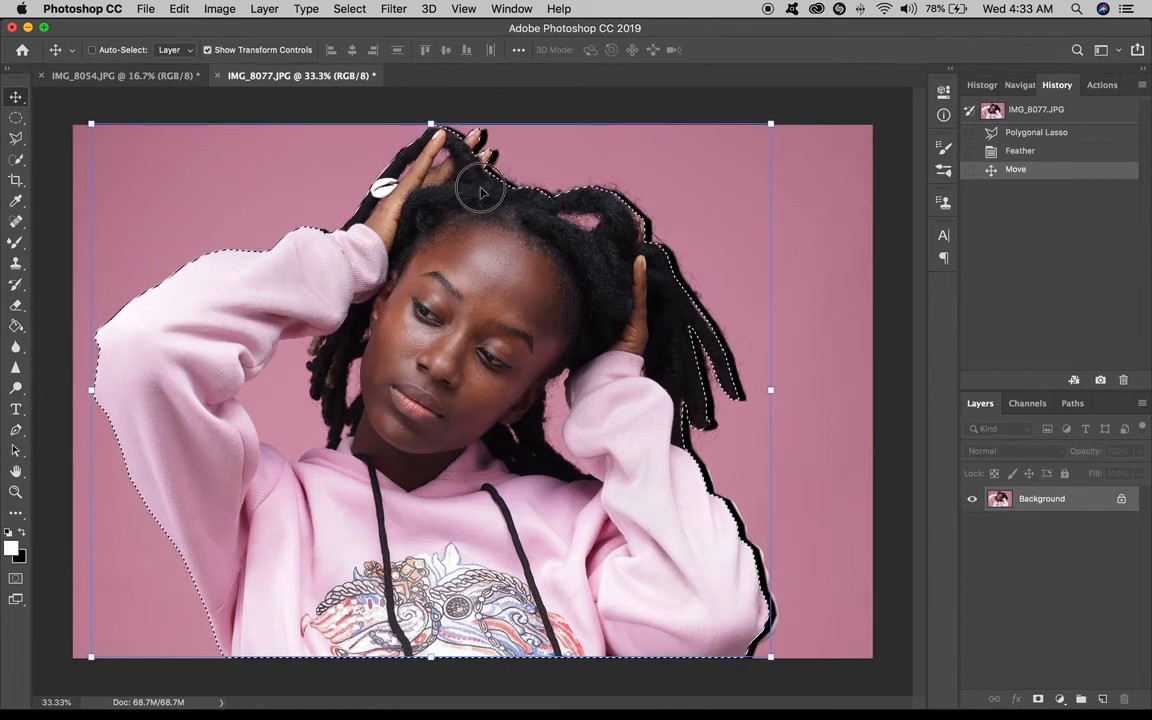
key(shift+Right)
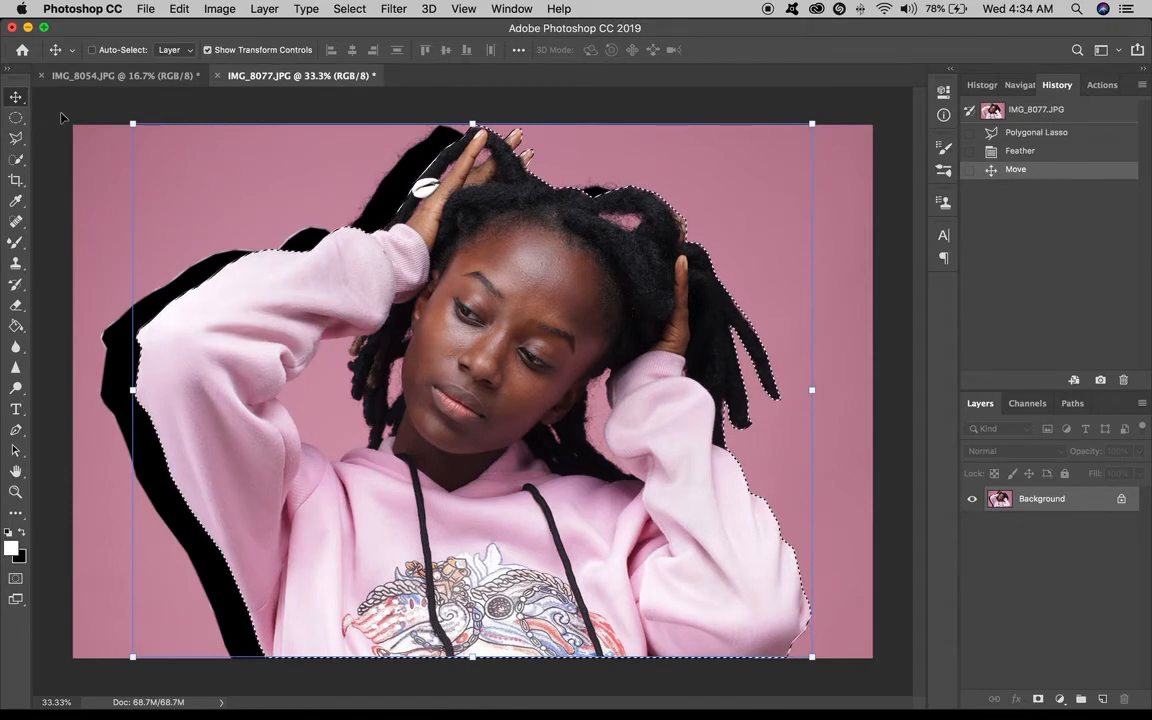
Step backward three times to undo the move, the feather and the polygonal selection.
key(super+alt+z)
key(super+alt+z)
key(super+alt+z)
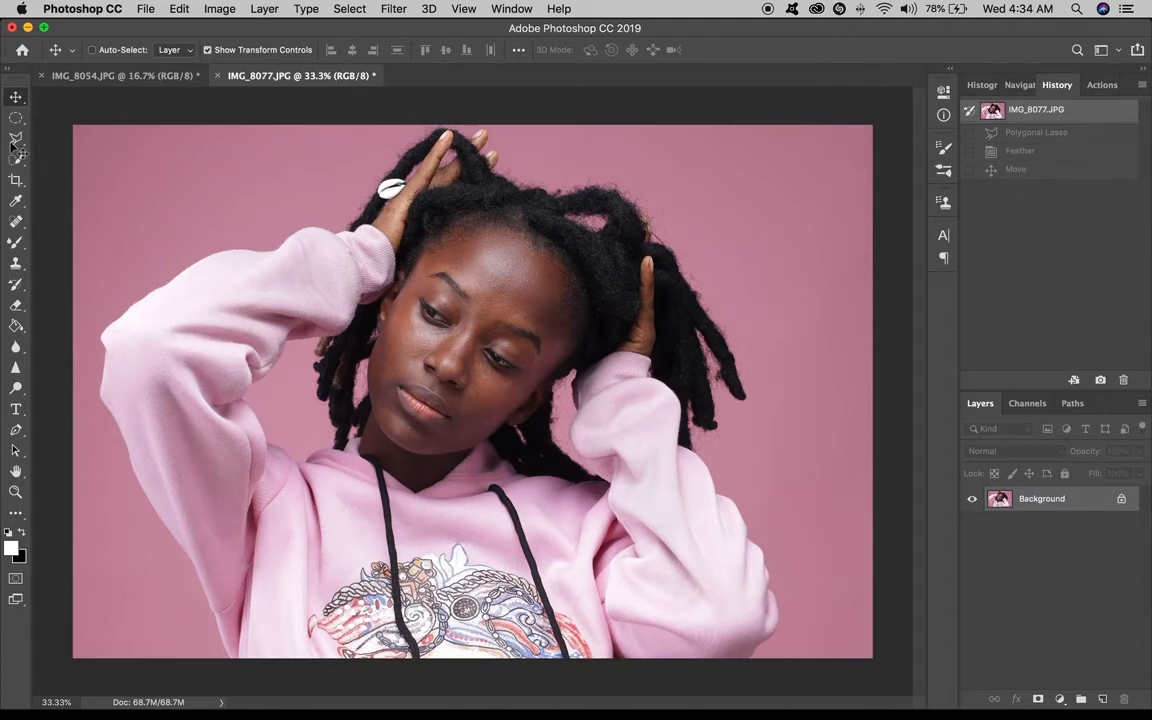
Switch to the Magnetic Lasso tool and trace around the person, removing stray anchor points, to close the selection.
drag(15, 138, 88, 168)
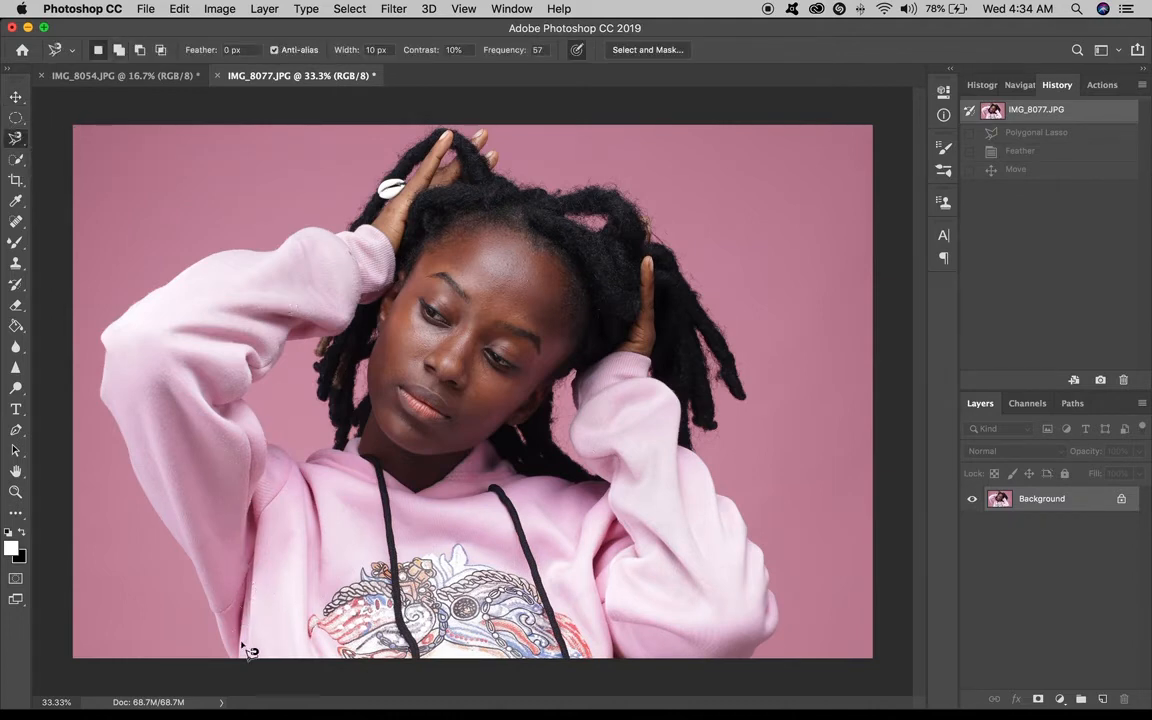
mouse_move(15, 138)
mouse_down()
mouse_move(78, 170)
mouse_move(122, 167)
mouse_up()
scroll(220, 620, up, 3)
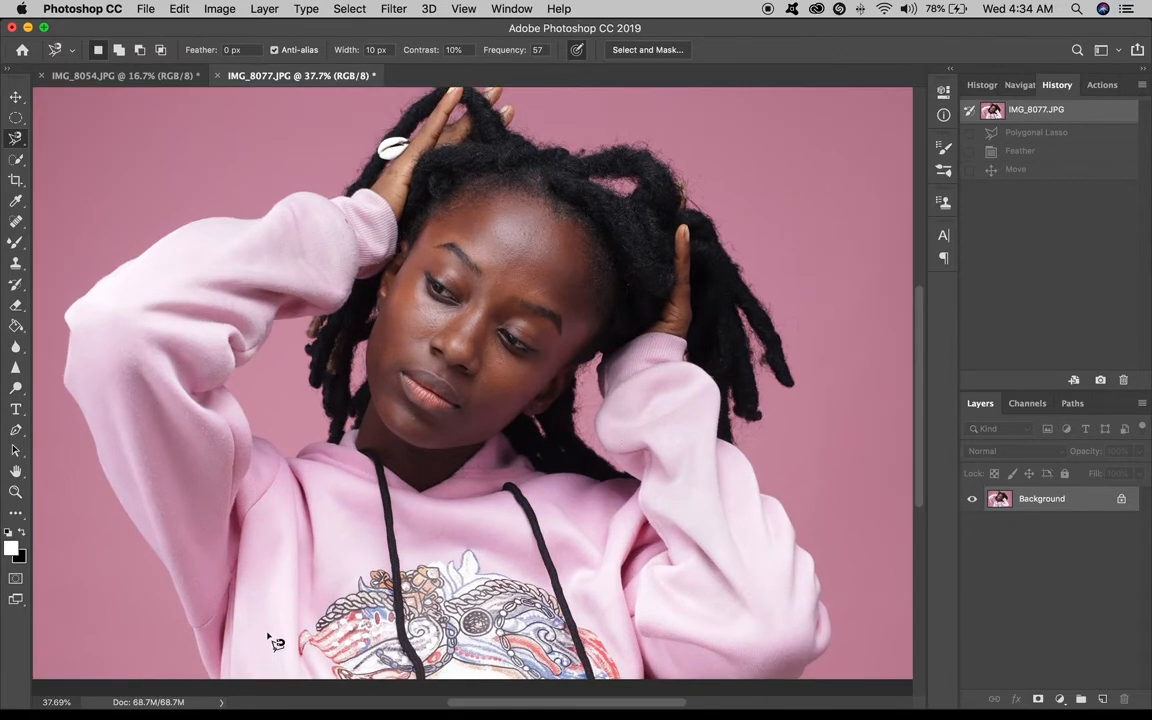
drag(252, 575, 300, 540)
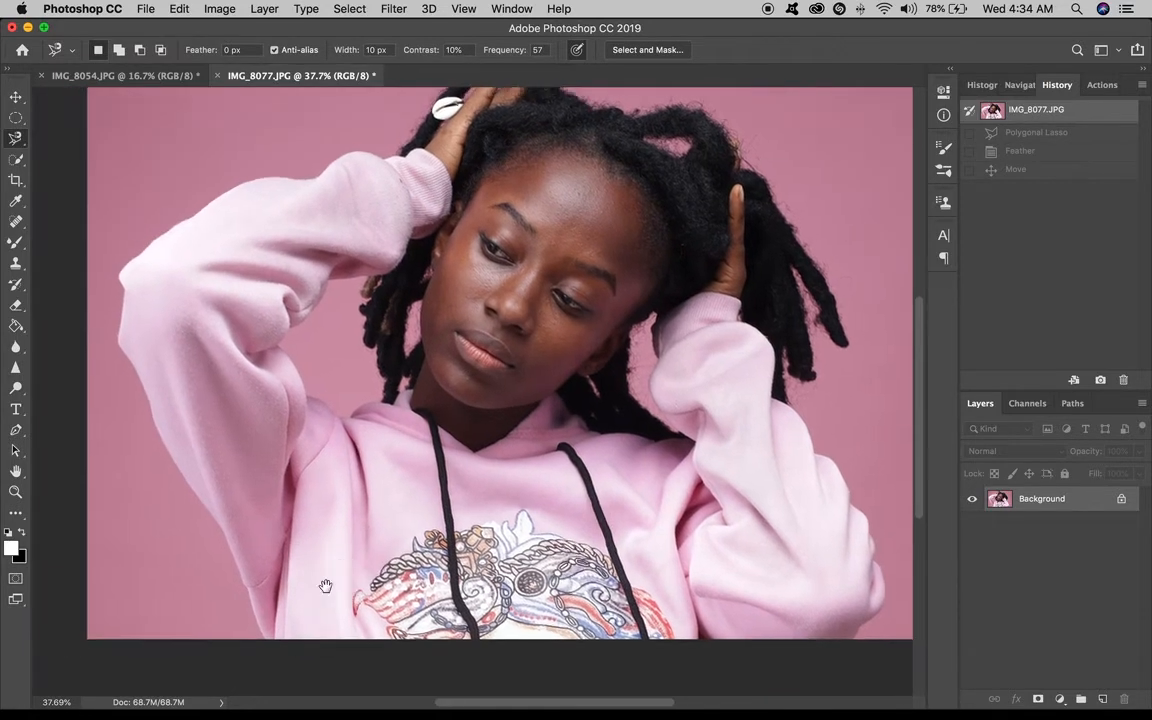
click(266, 639)
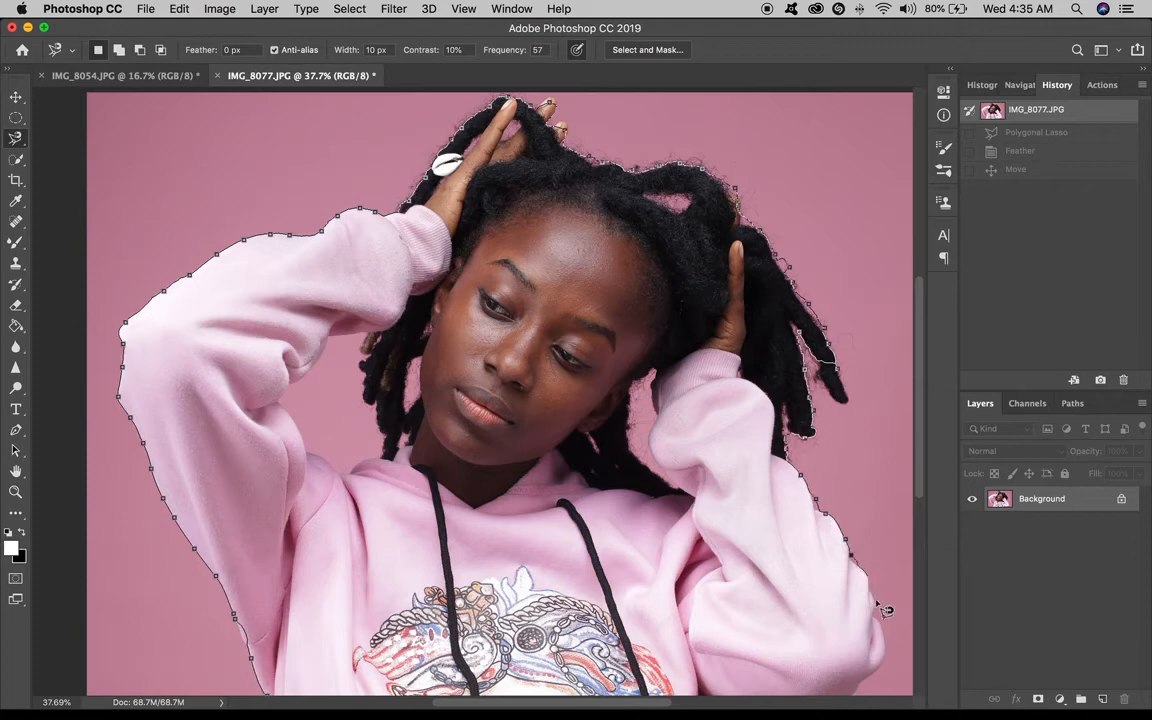
key(super+minus)
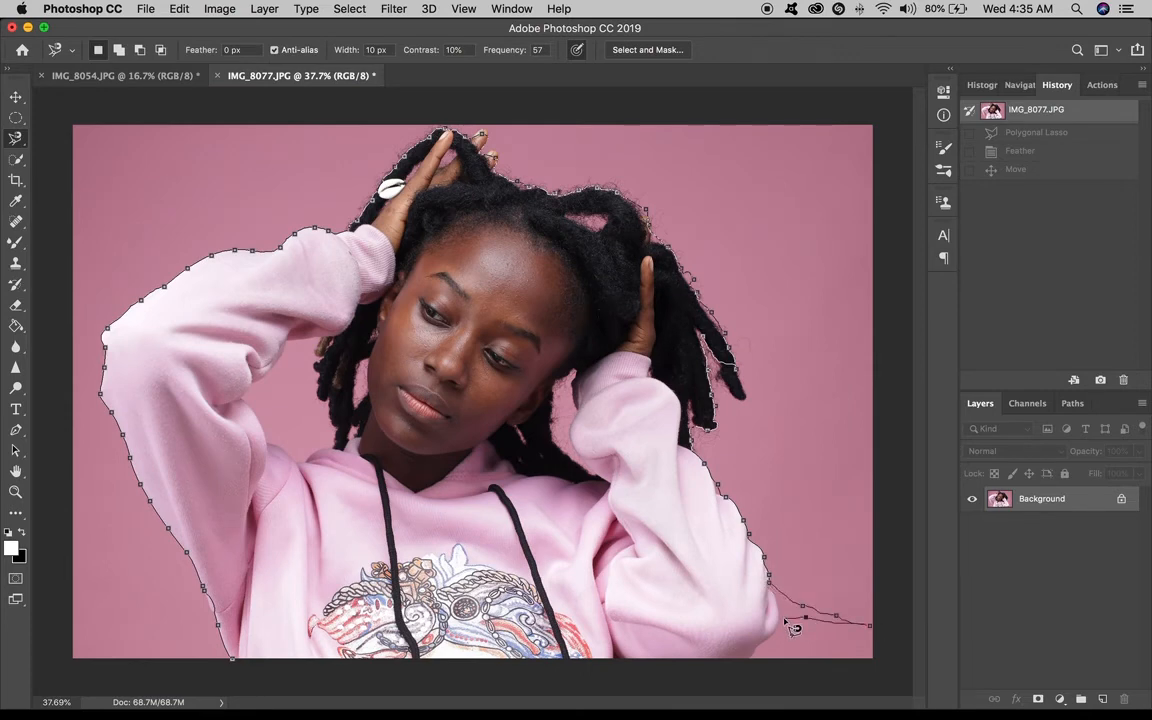
key(BackSpace)
key(super+plus)
key(super+minus)
key(BackSpace)
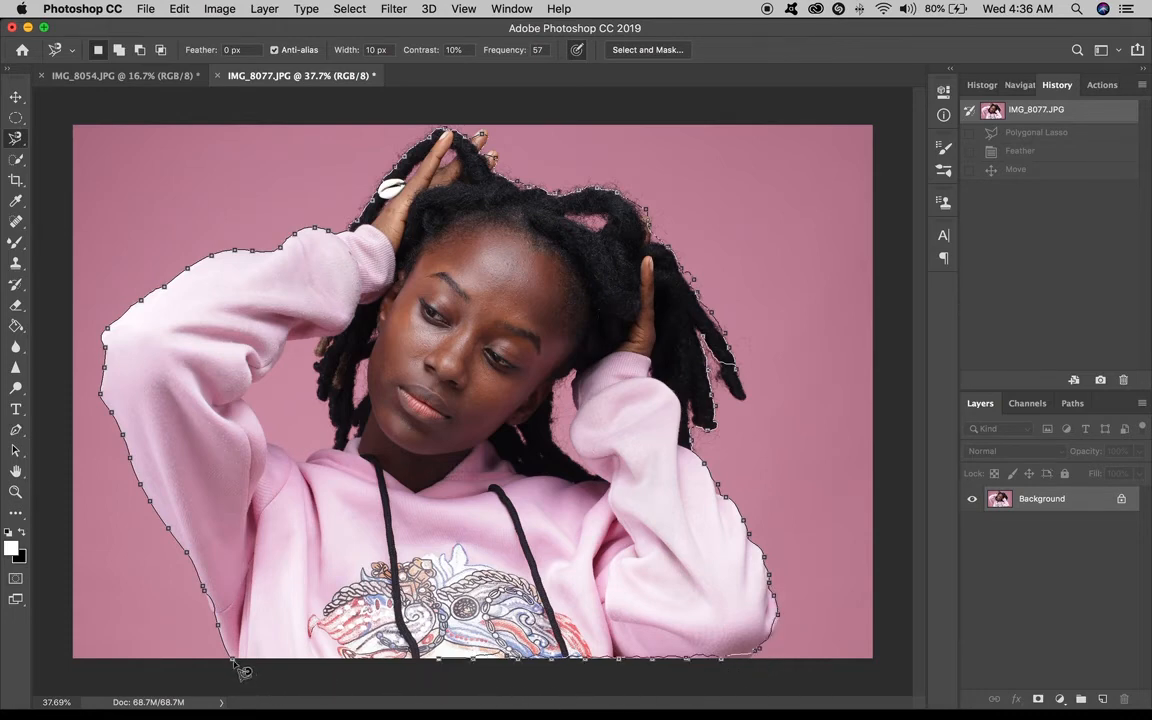
click(208, 594)
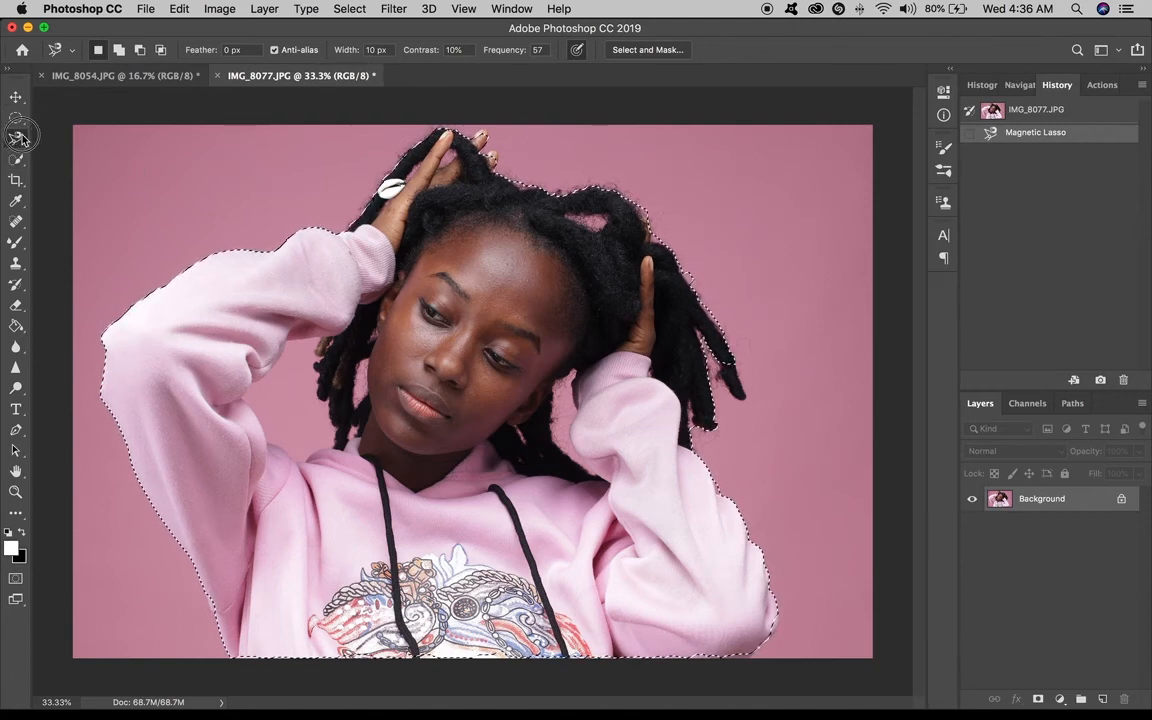
Deselect and undo the magnetic lasso selection.
drag(15, 136, 73, 138)
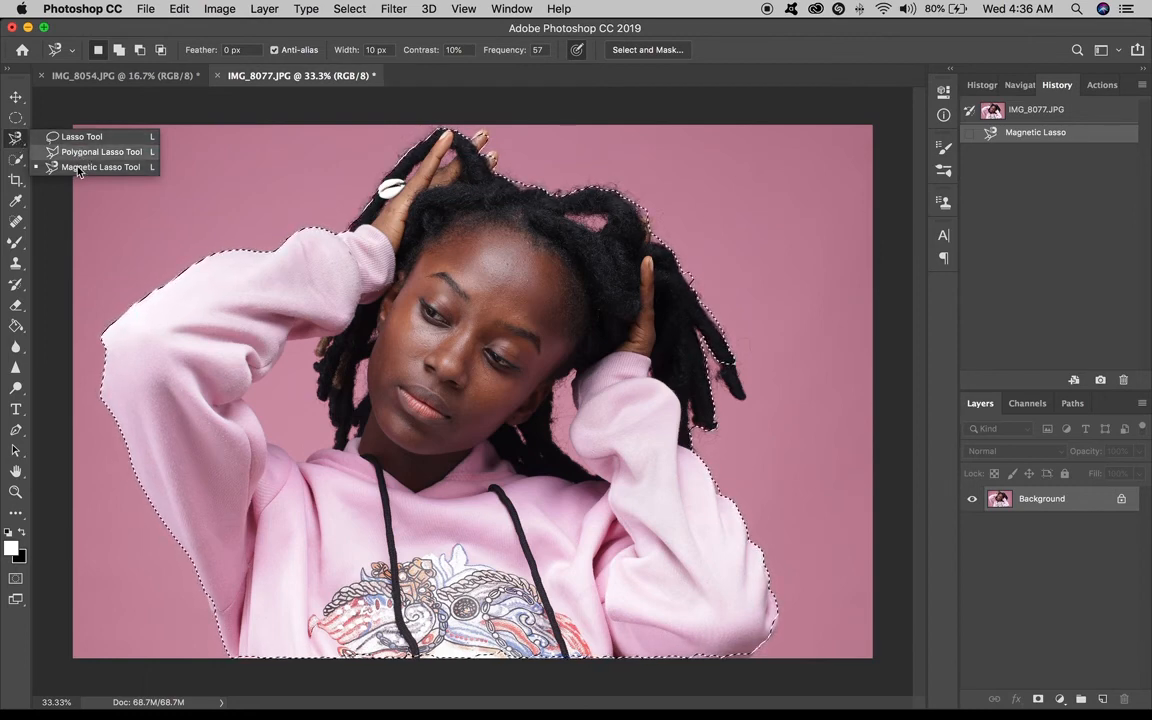
click(22, 143)
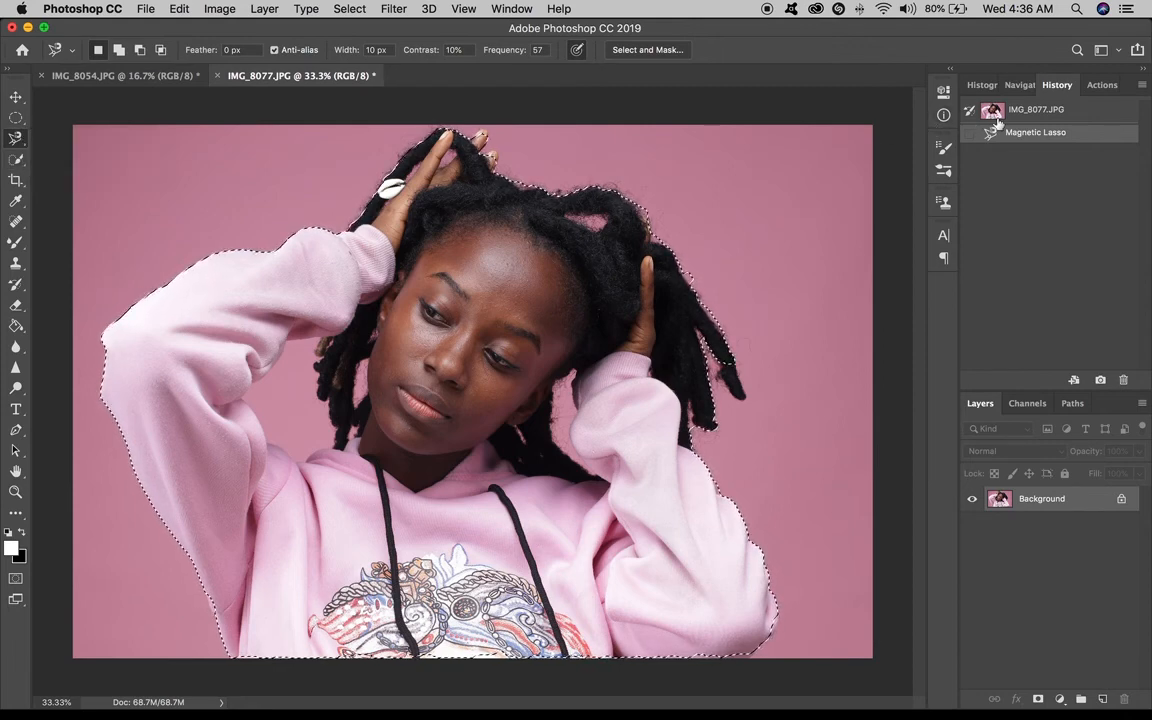
key(super+d)
key(super+z)
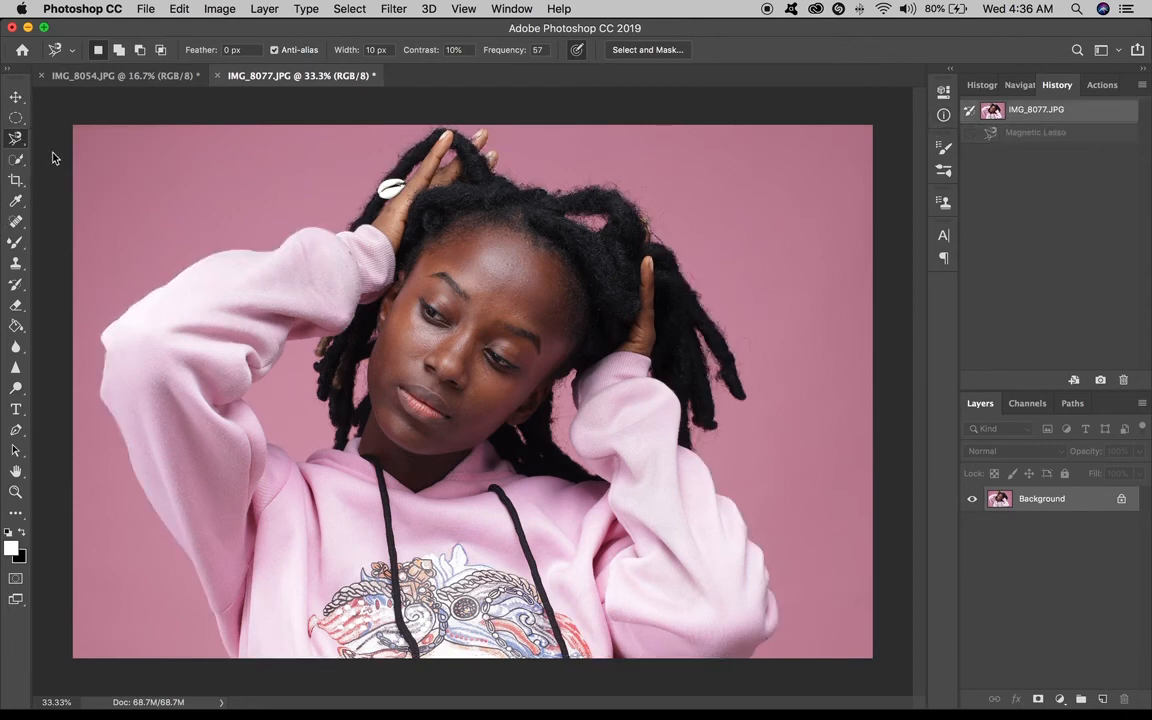
Switch to the Quick Selection tool in new-selection mode and brush over the background left of the person.
click(14, 163)
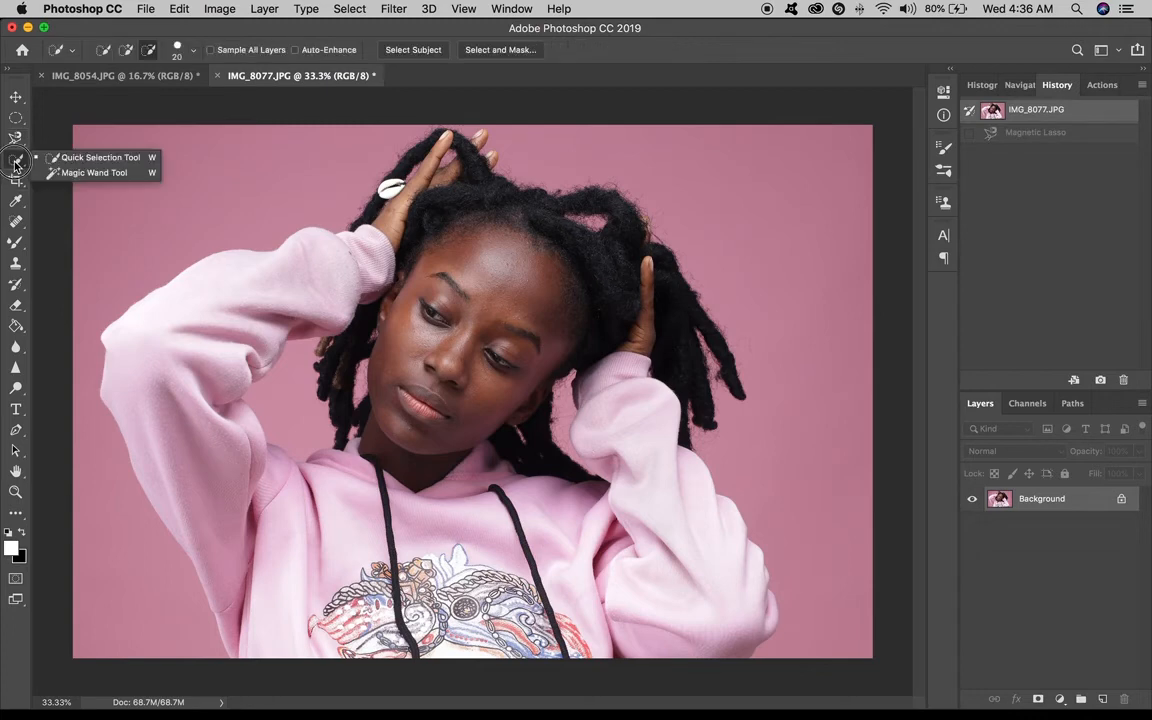
click(95, 159)
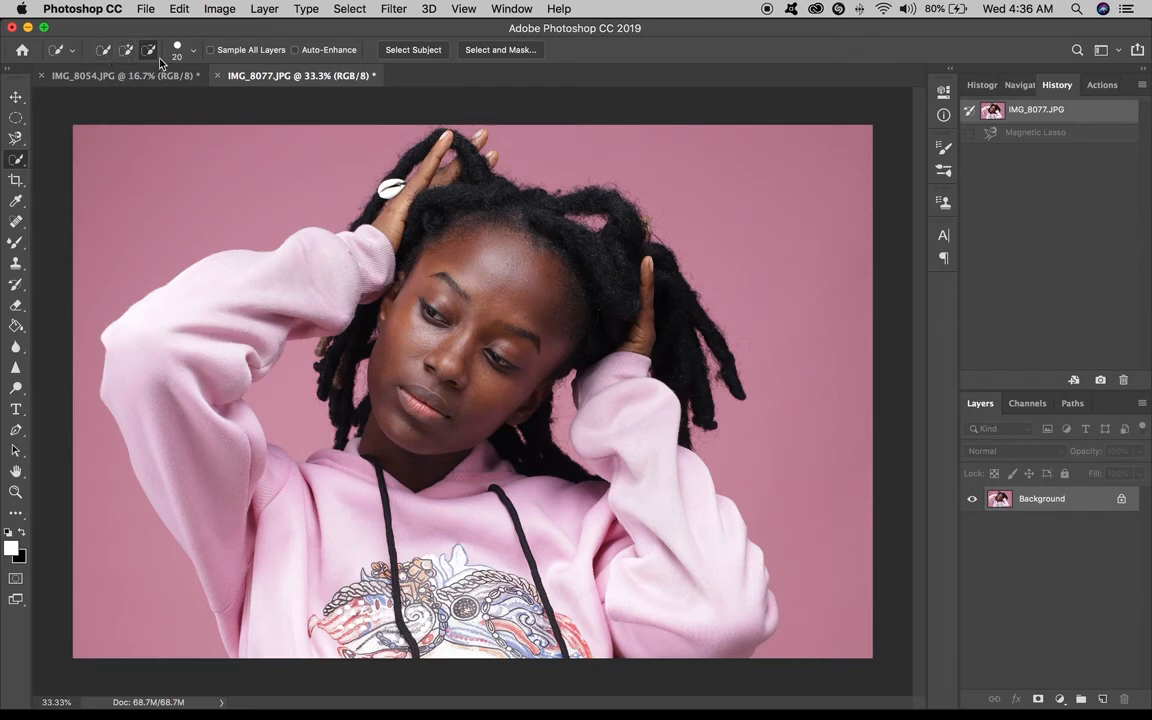
click(104, 54)
drag(112, 262, 205, 172)
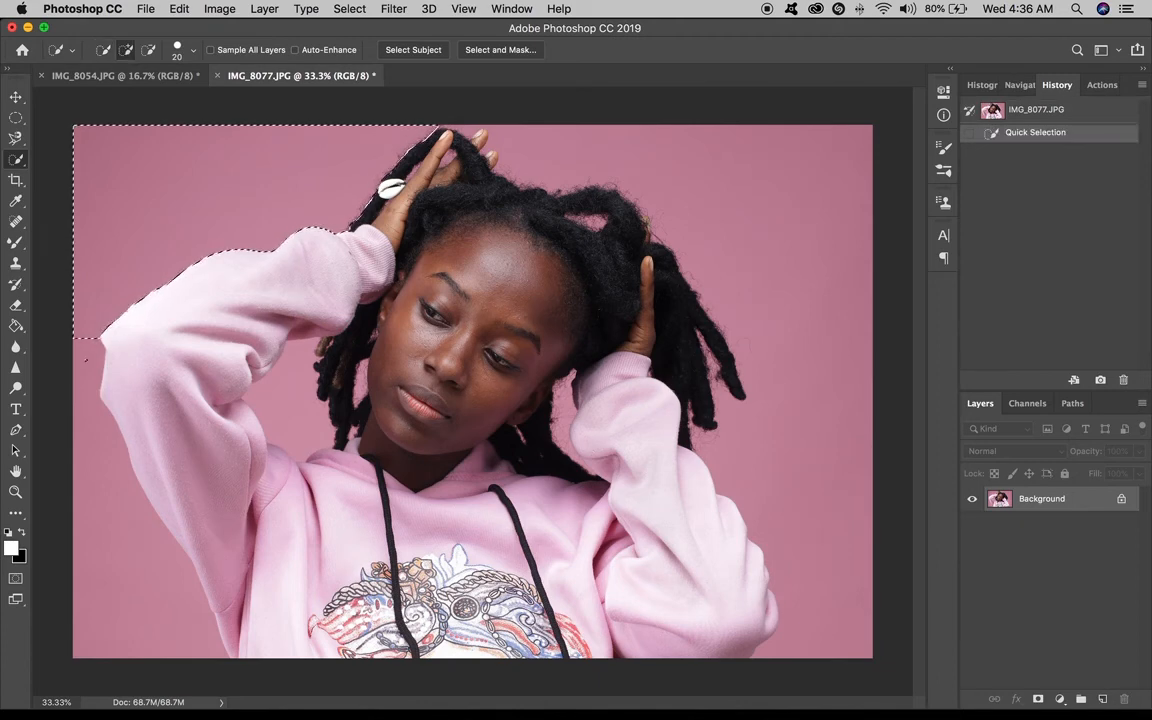
mouse_move(89, 350)
mouse_down()
mouse_move(95, 430)
mouse_move(150, 470)
mouse_move(205, 593)
mouse_up()
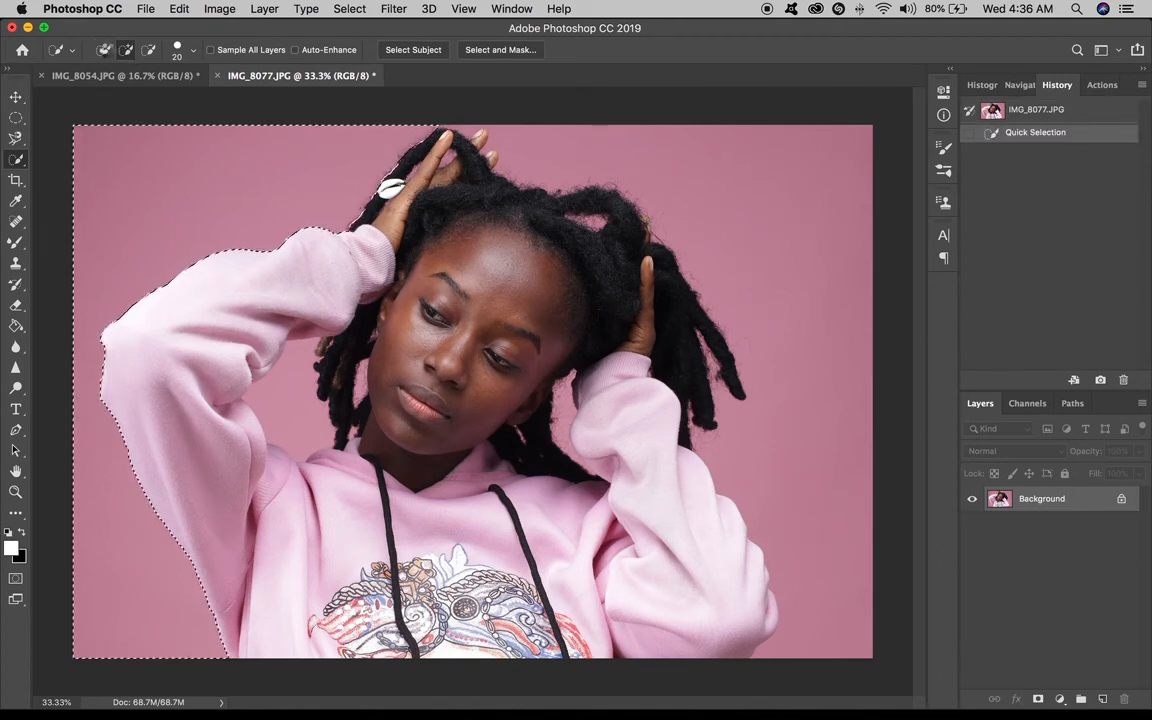
Start a new quick selection of the background above the hair, then deselect it.
click(105, 50)
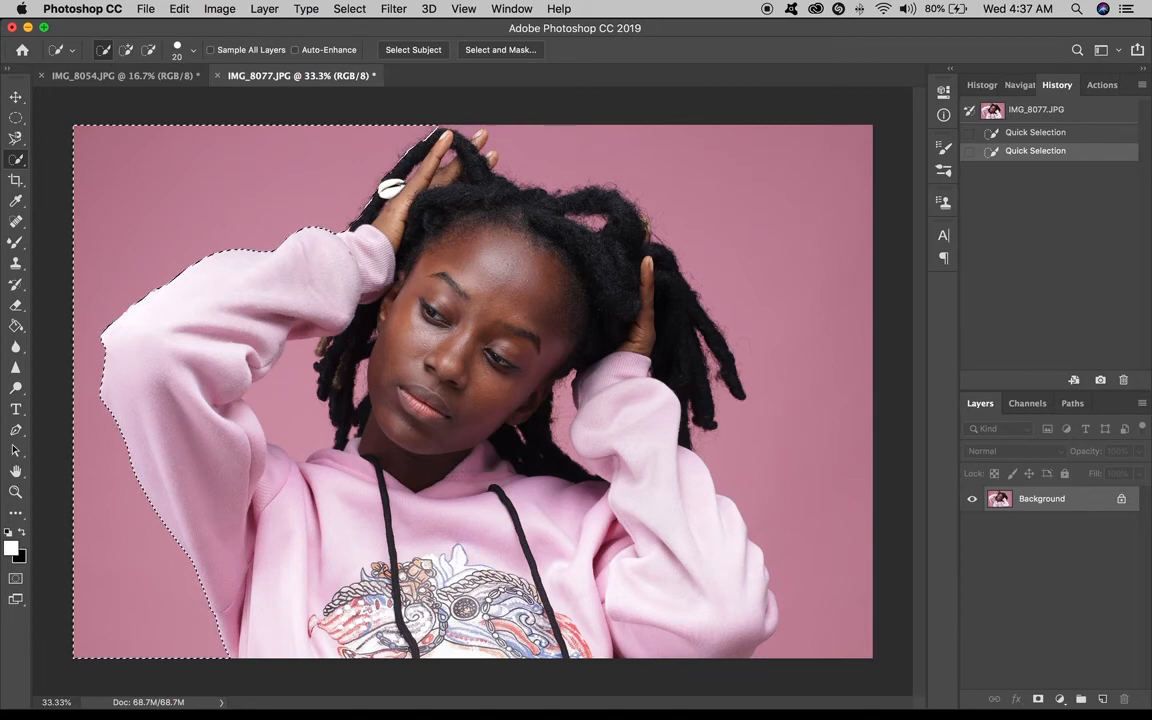
drag(496, 140, 575, 128)
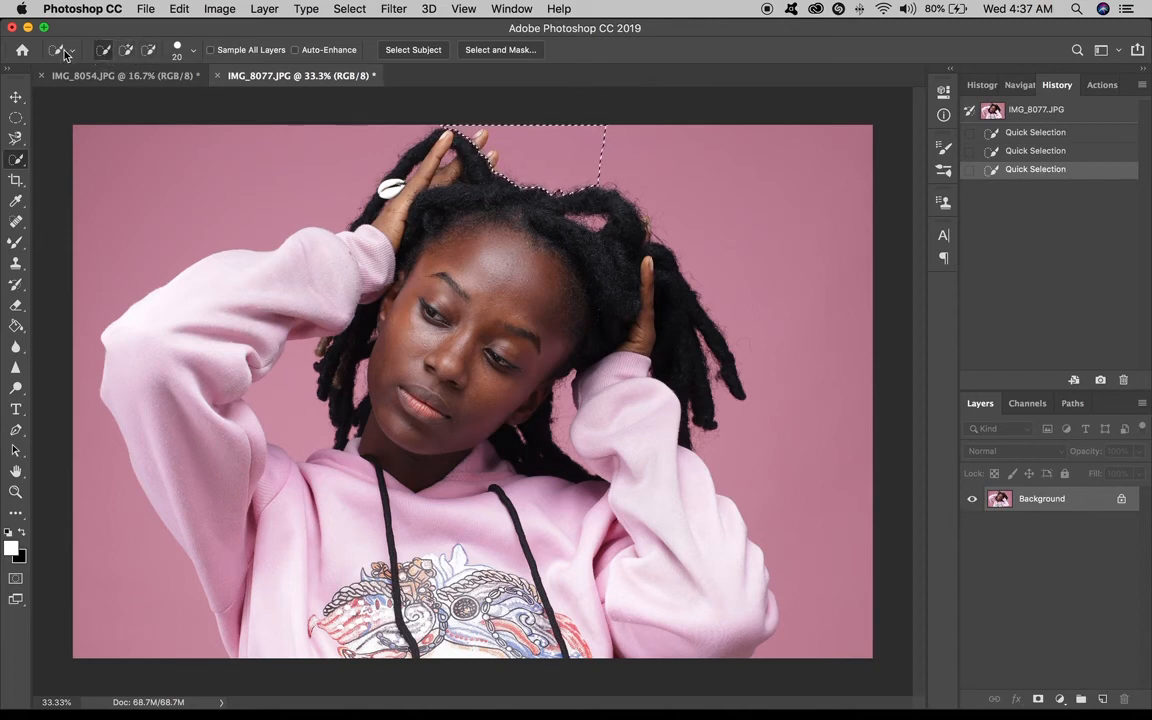
click(103, 50)
key(super+d)
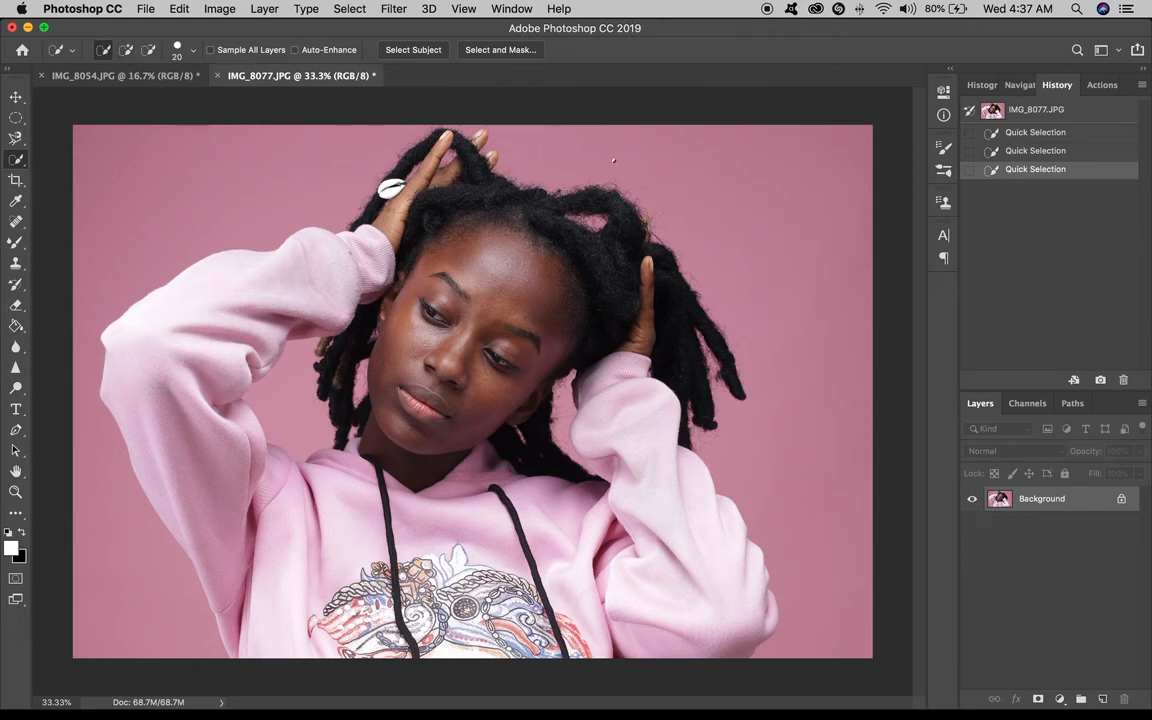
Build up a quick selection of the background above the hair, at top left, along the left side and between arm and hair.
click(618, 158)
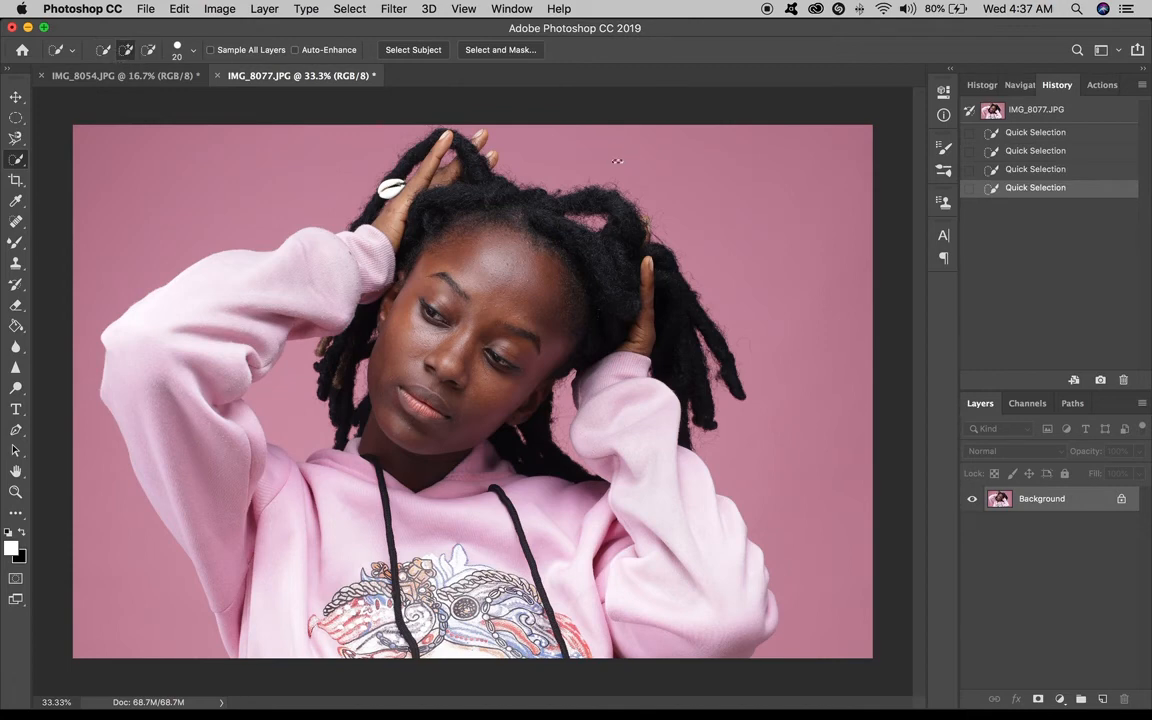
drag(540, 161, 617, 161)
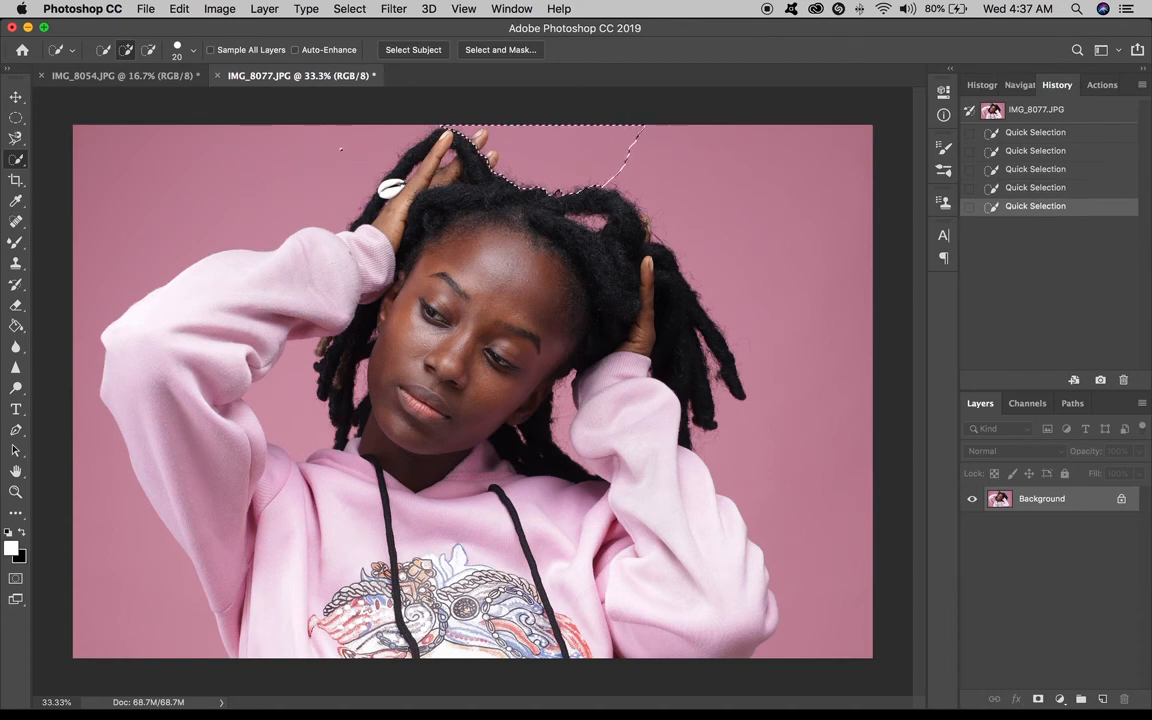
drag(245, 158, 272, 176)
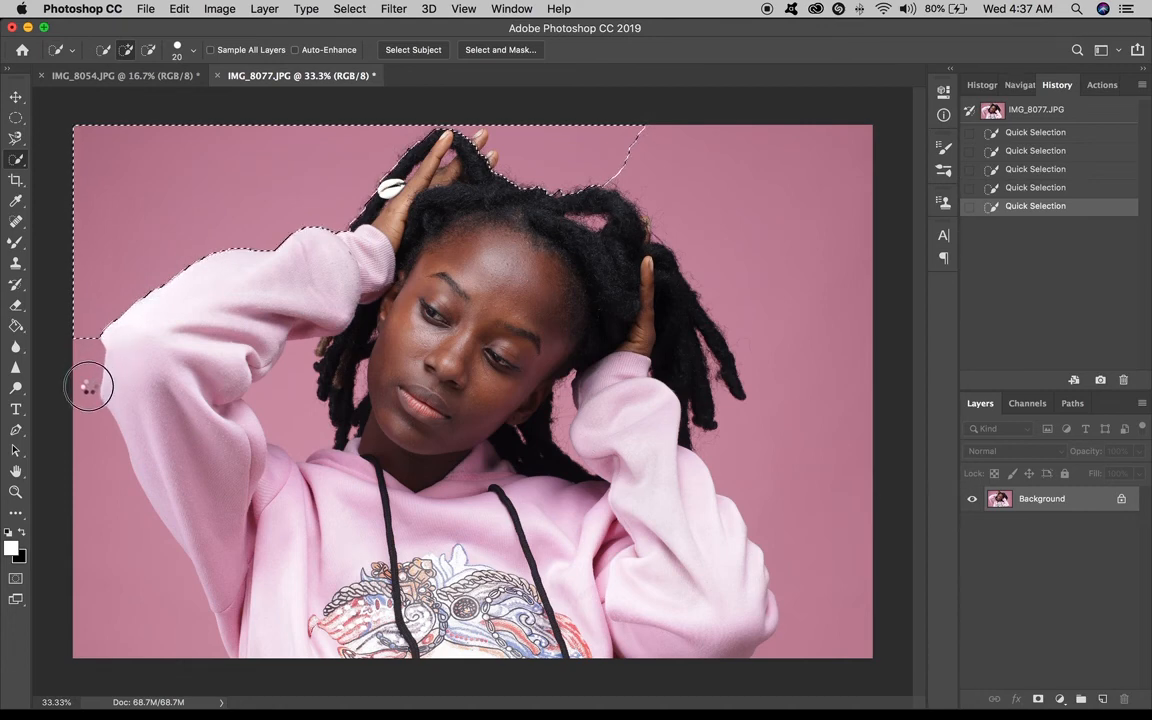
mouse_move(93, 374)
mouse_down()
mouse_move(102, 470)
mouse_move(134, 570)
mouse_up()
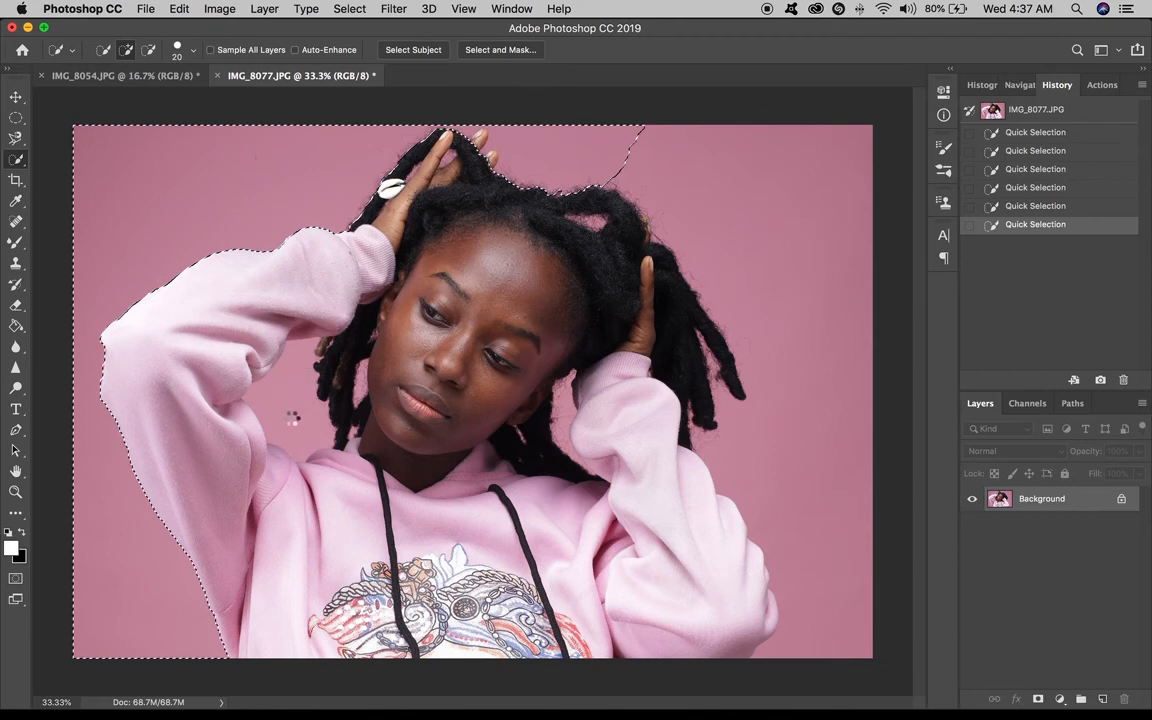
click(291, 384)
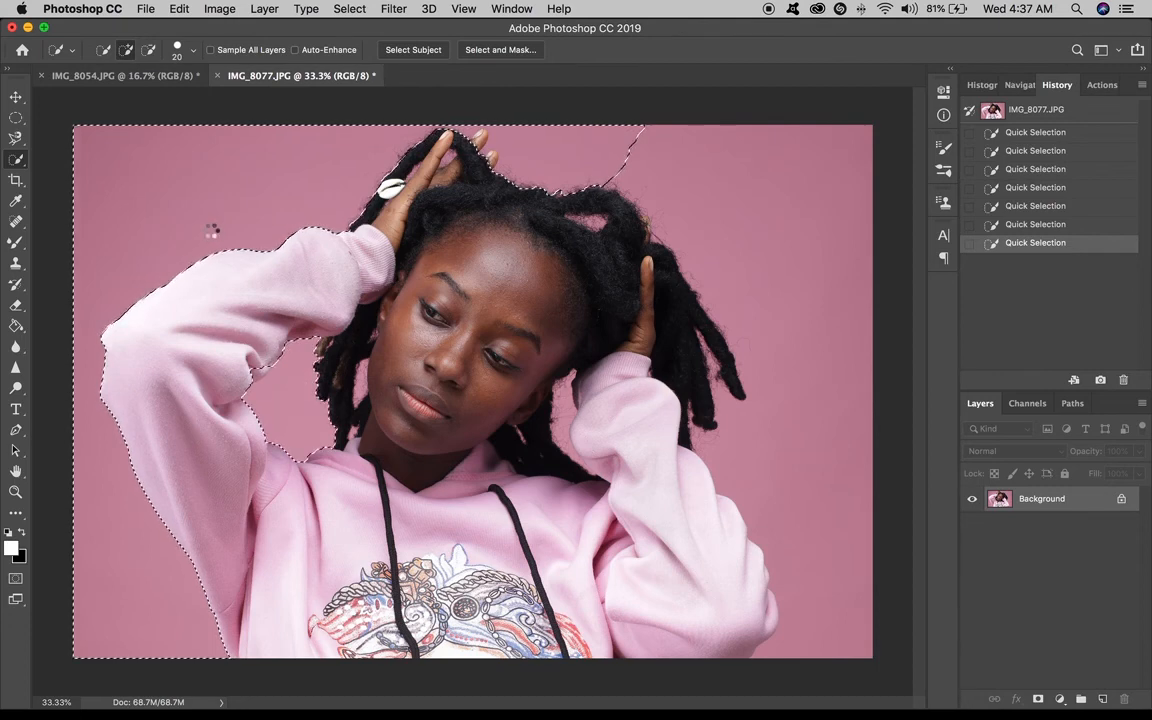
click(254, 377)
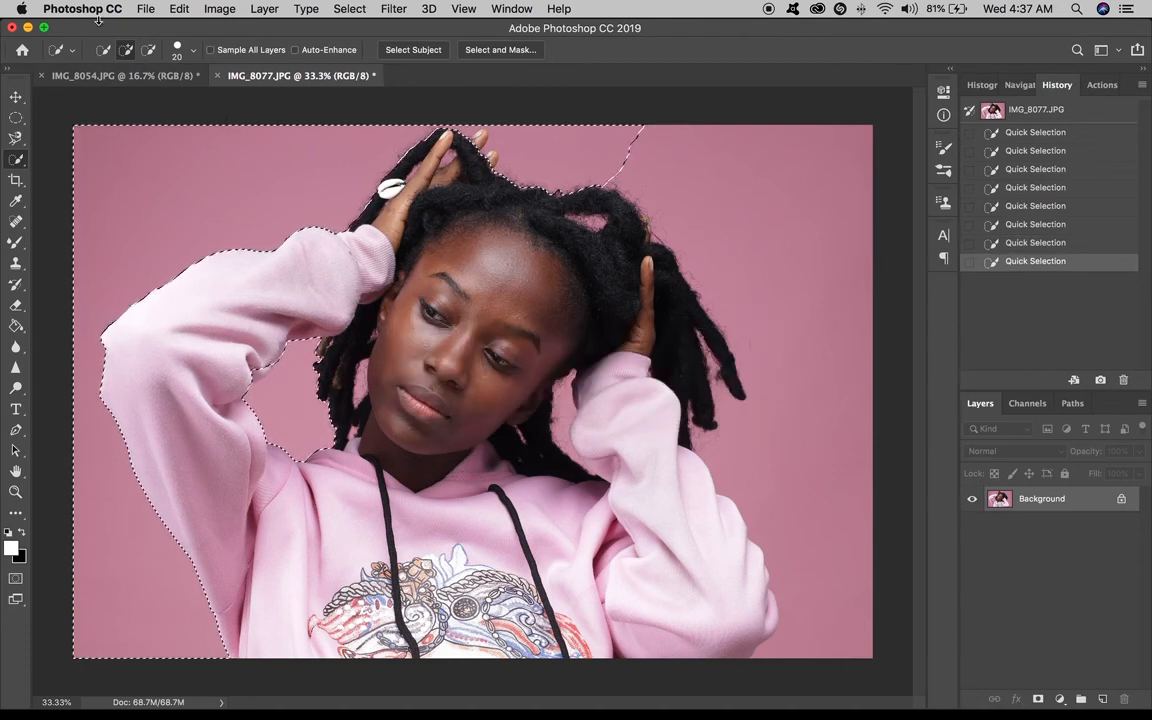
Switch to subtract mode and remove the hair areas above the head from the quick selection.
click(149, 51)
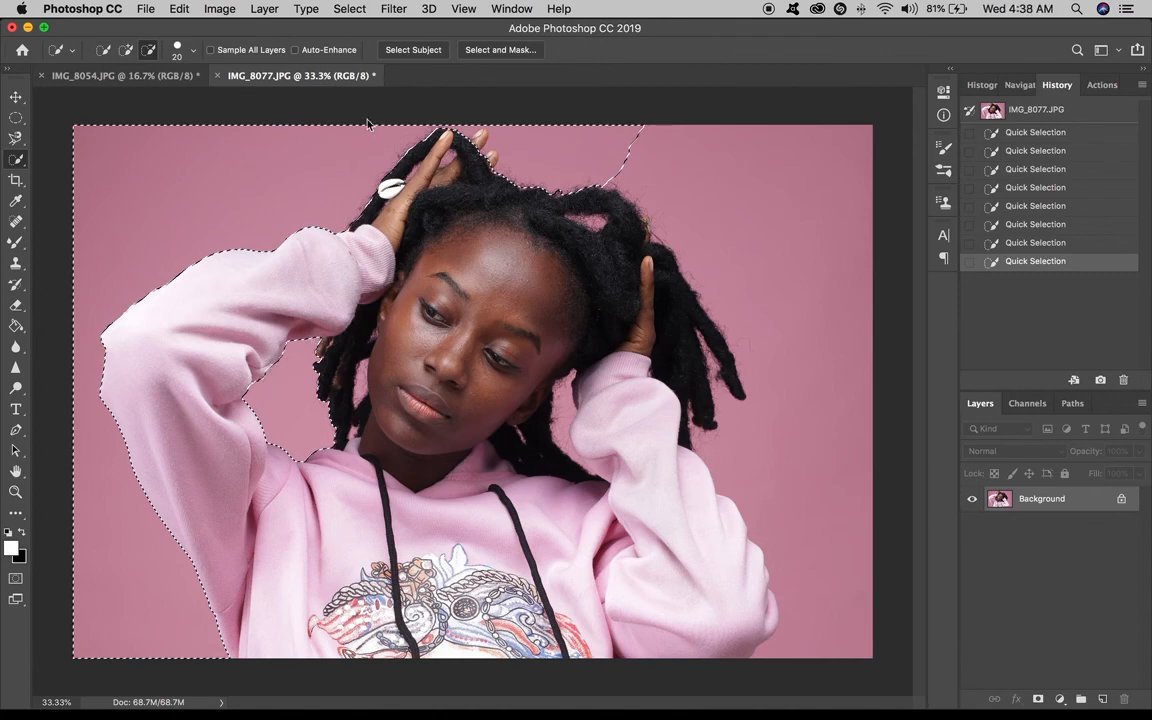
scroll(481, 250, up, 3)
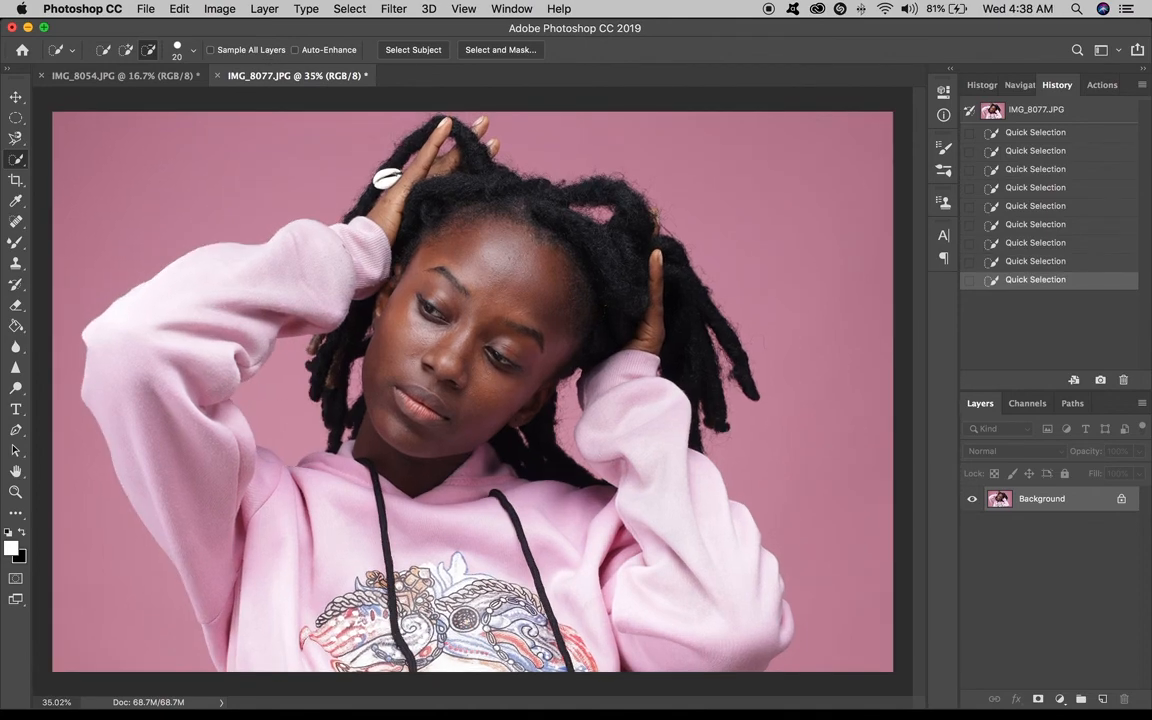
scroll(473, 399, up, 1)
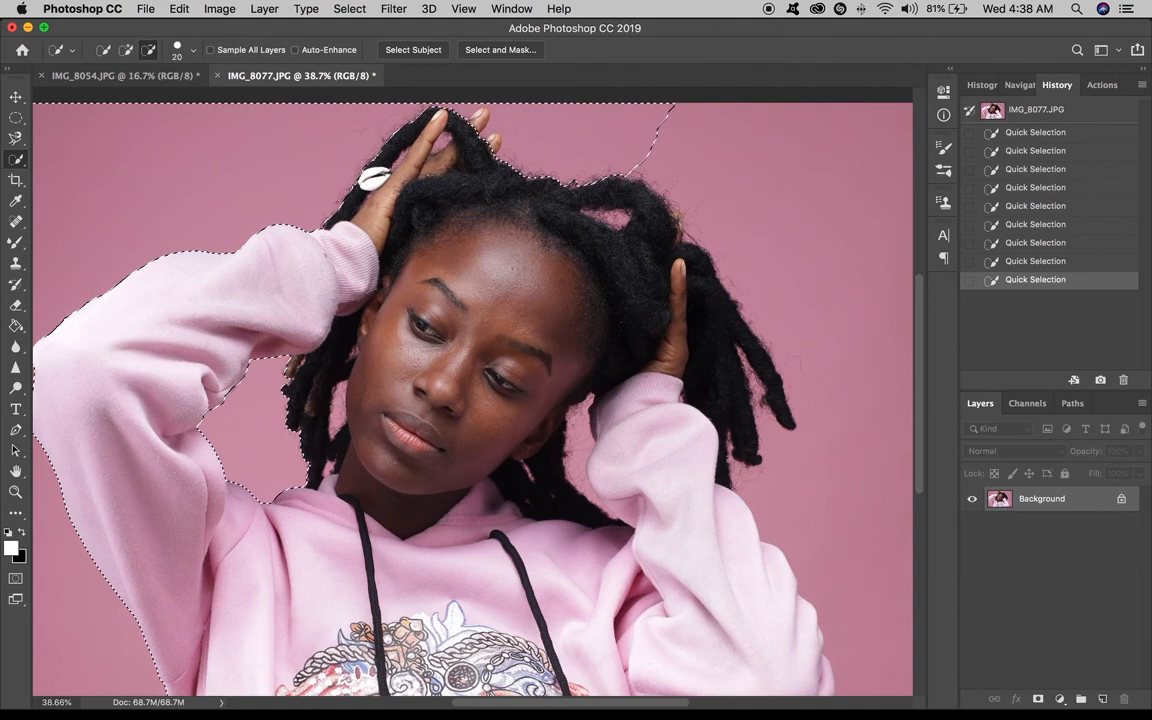
scroll(474, 160, up, 4)
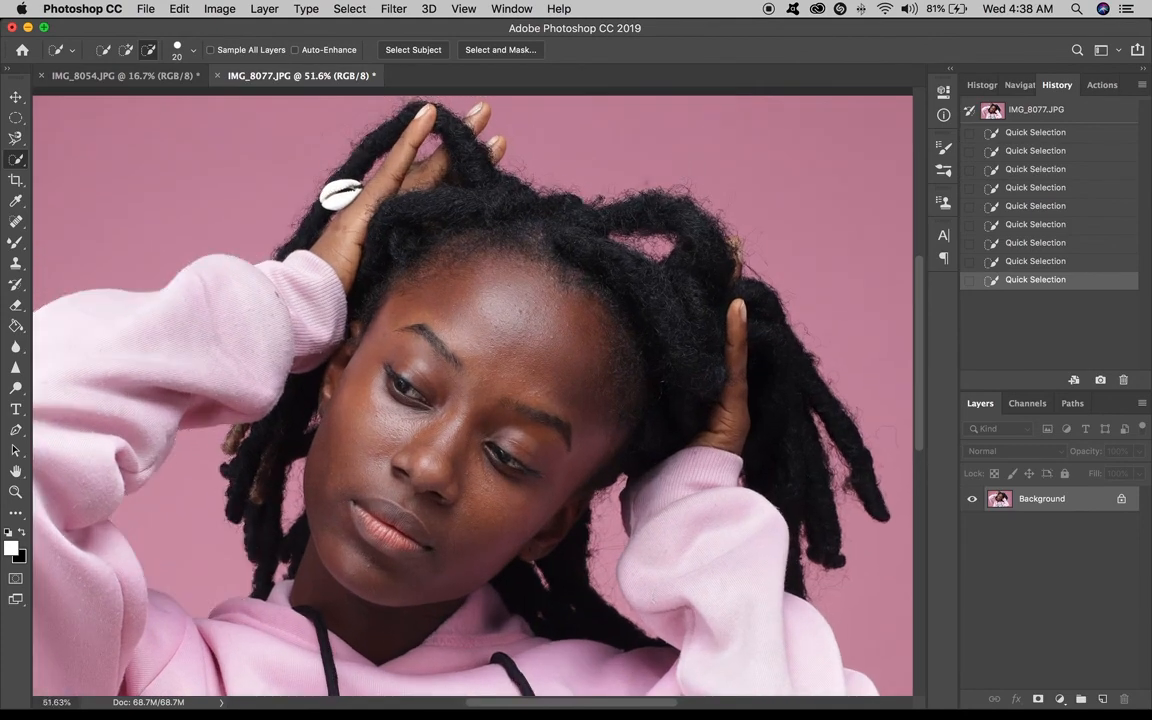
scroll(476, 145, up, 4)
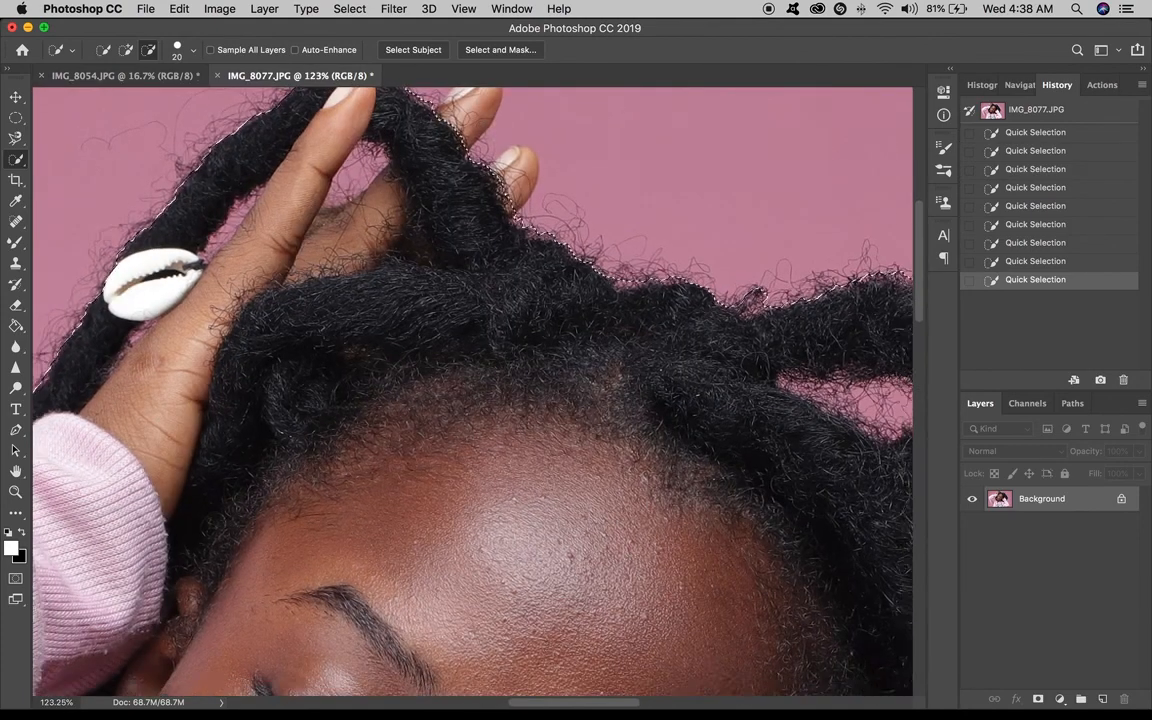
scroll(476, 145, down, 5)
scroll(484, 131, down, 2)
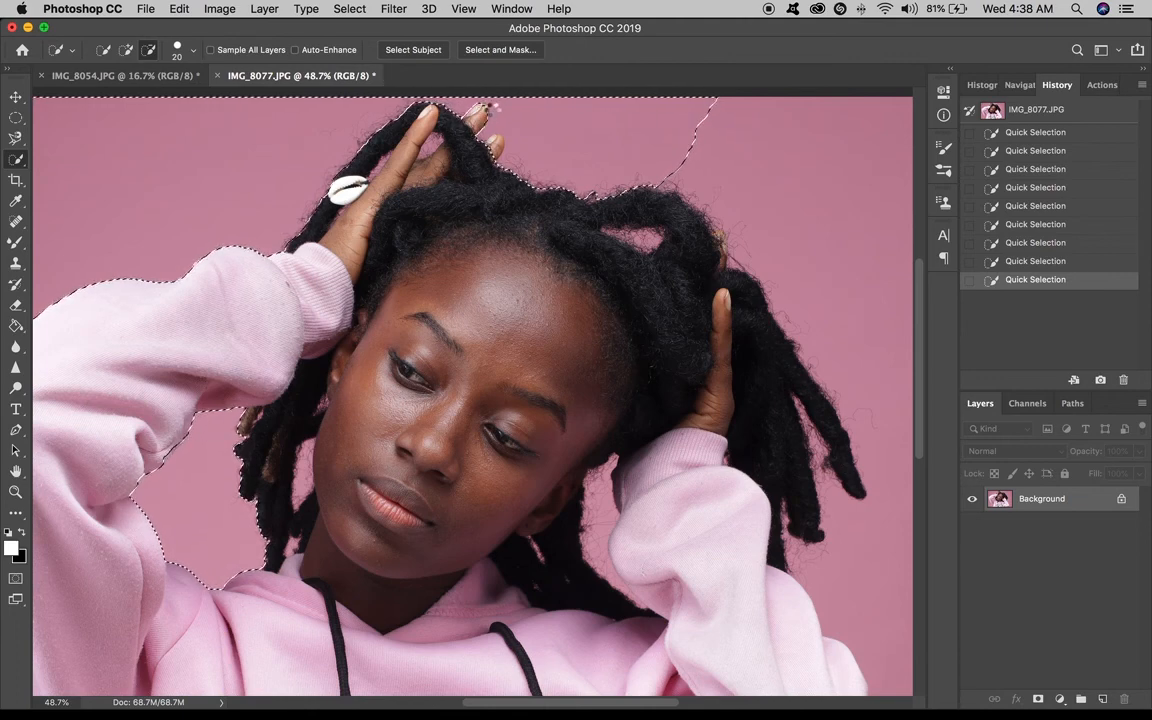
click(482, 109)
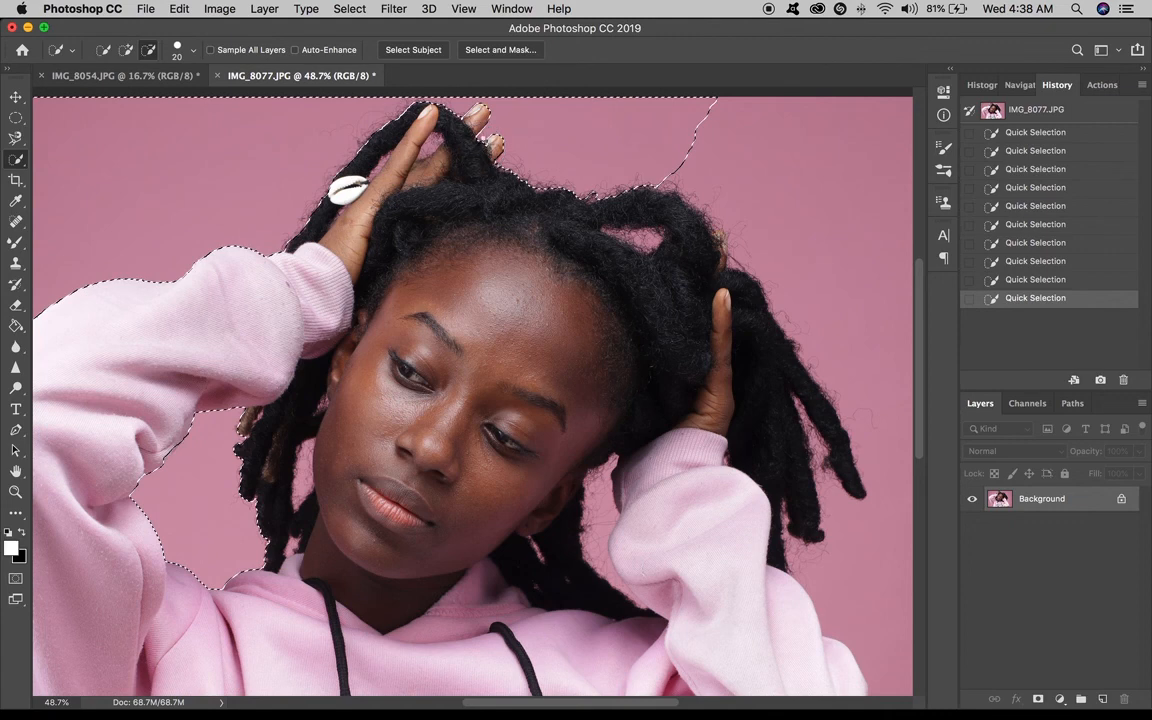
click(447, 145)
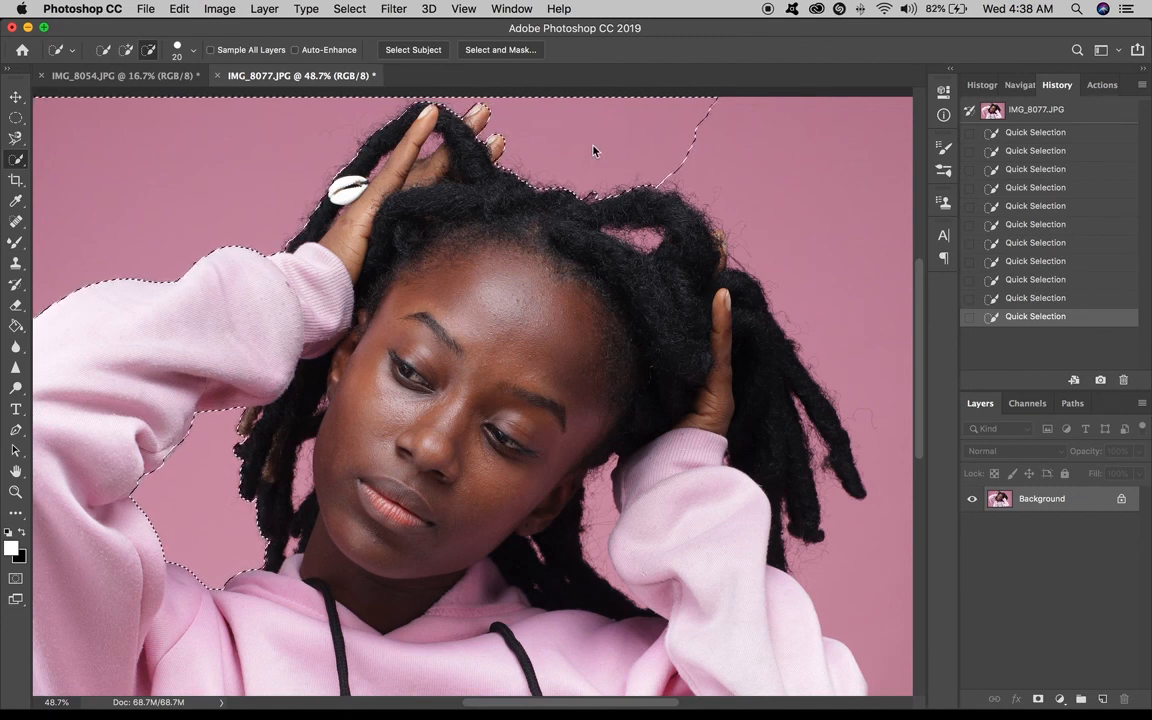
mouse_move(594, 147)
mouse_down()
mouse_move(632, 147)
mouse_move(648, 132)
mouse_move(716, 157)
mouse_up()
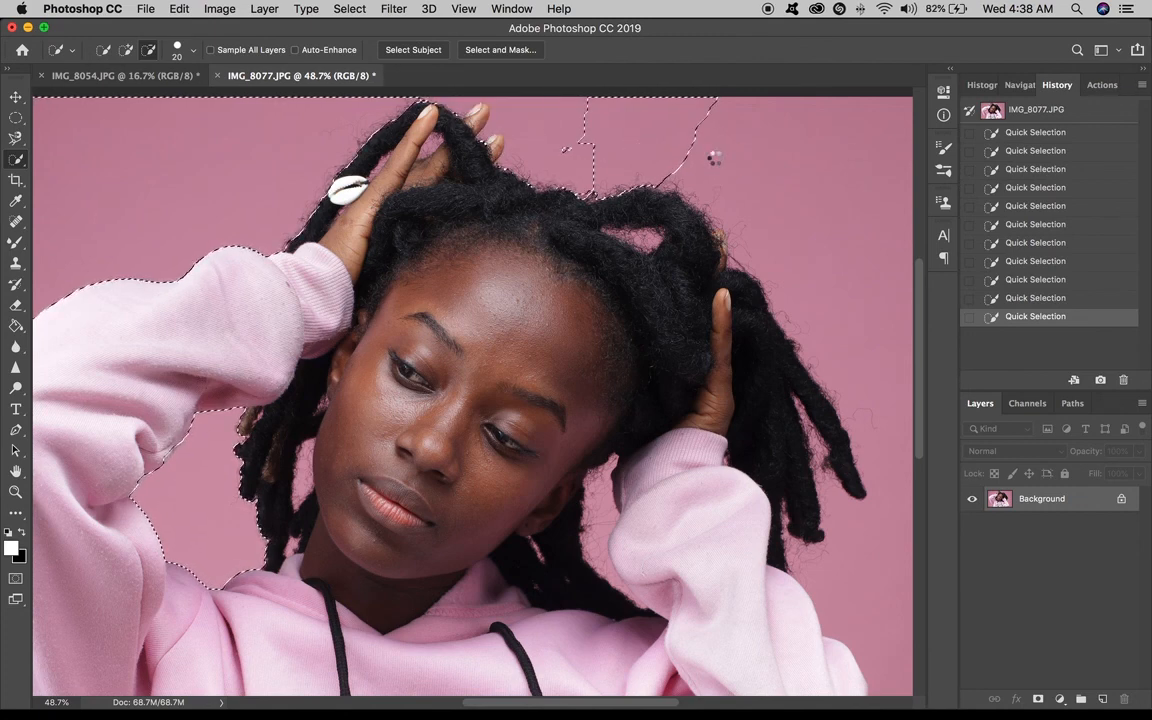
scroll(716, 163, down, 3)
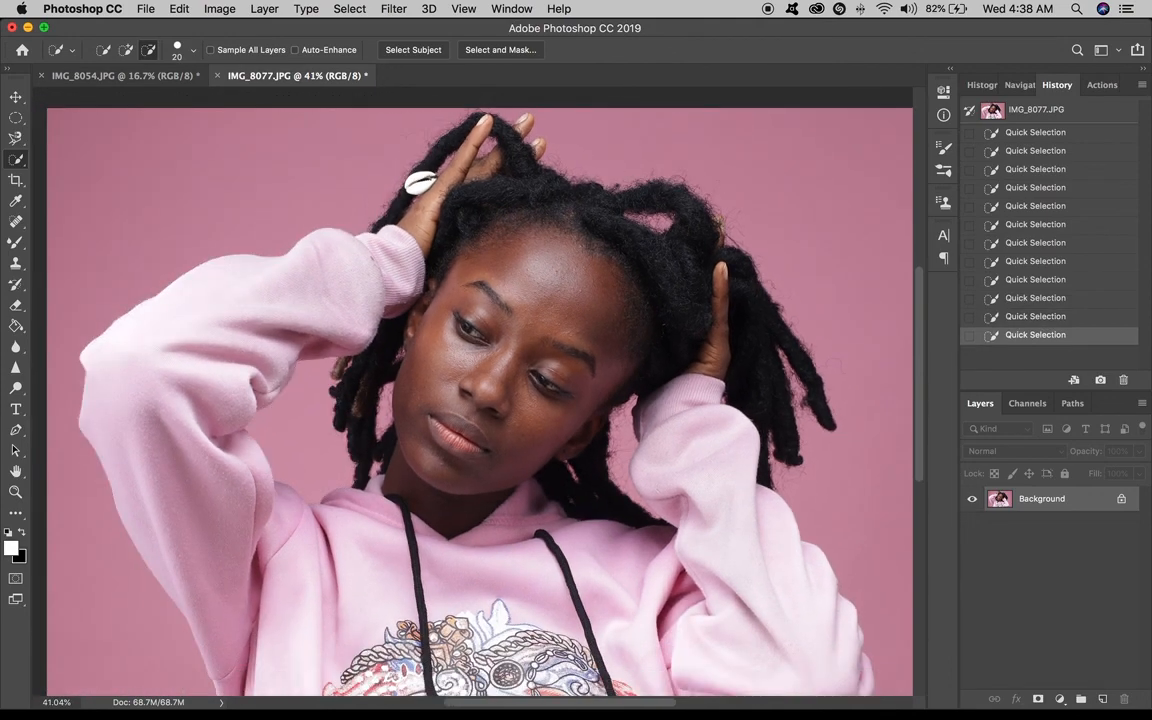
scroll(716, 163, down, 3)
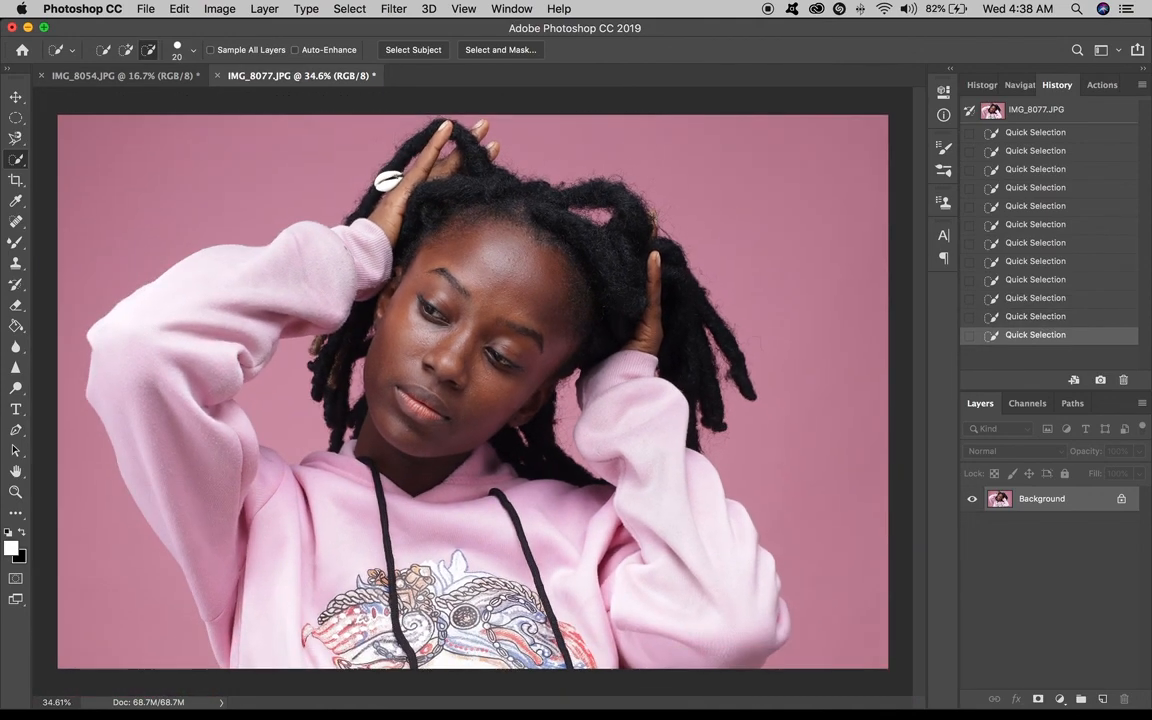
scroll(522, 156, down, 1)
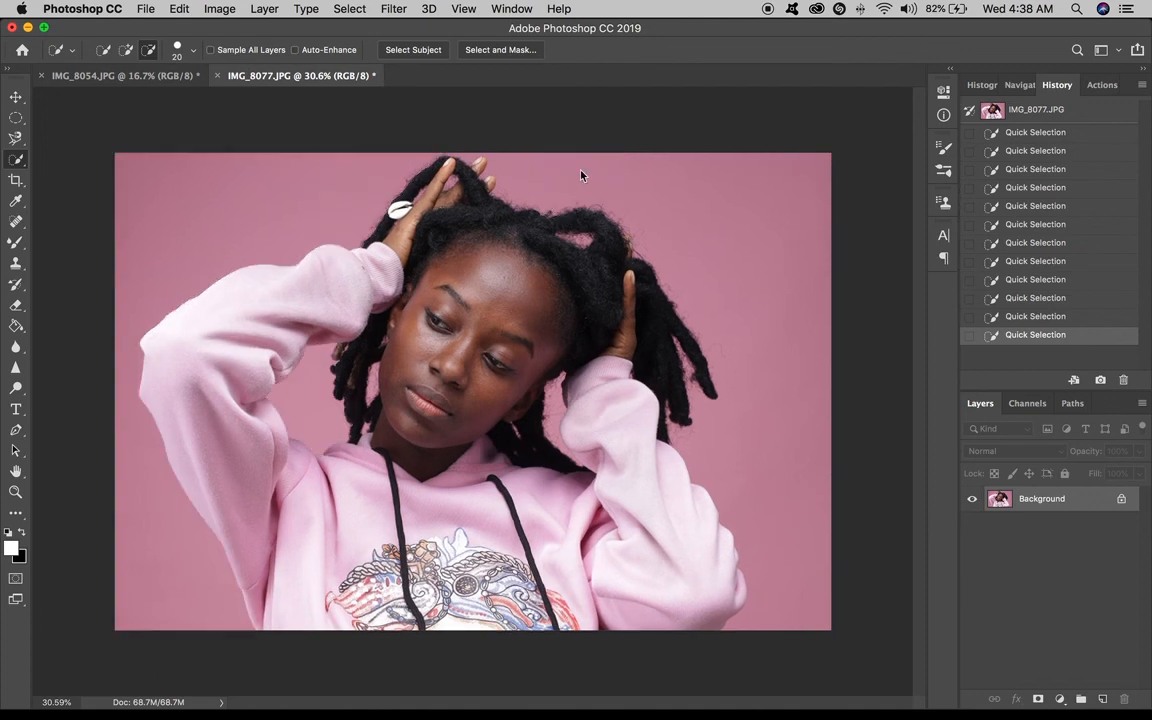